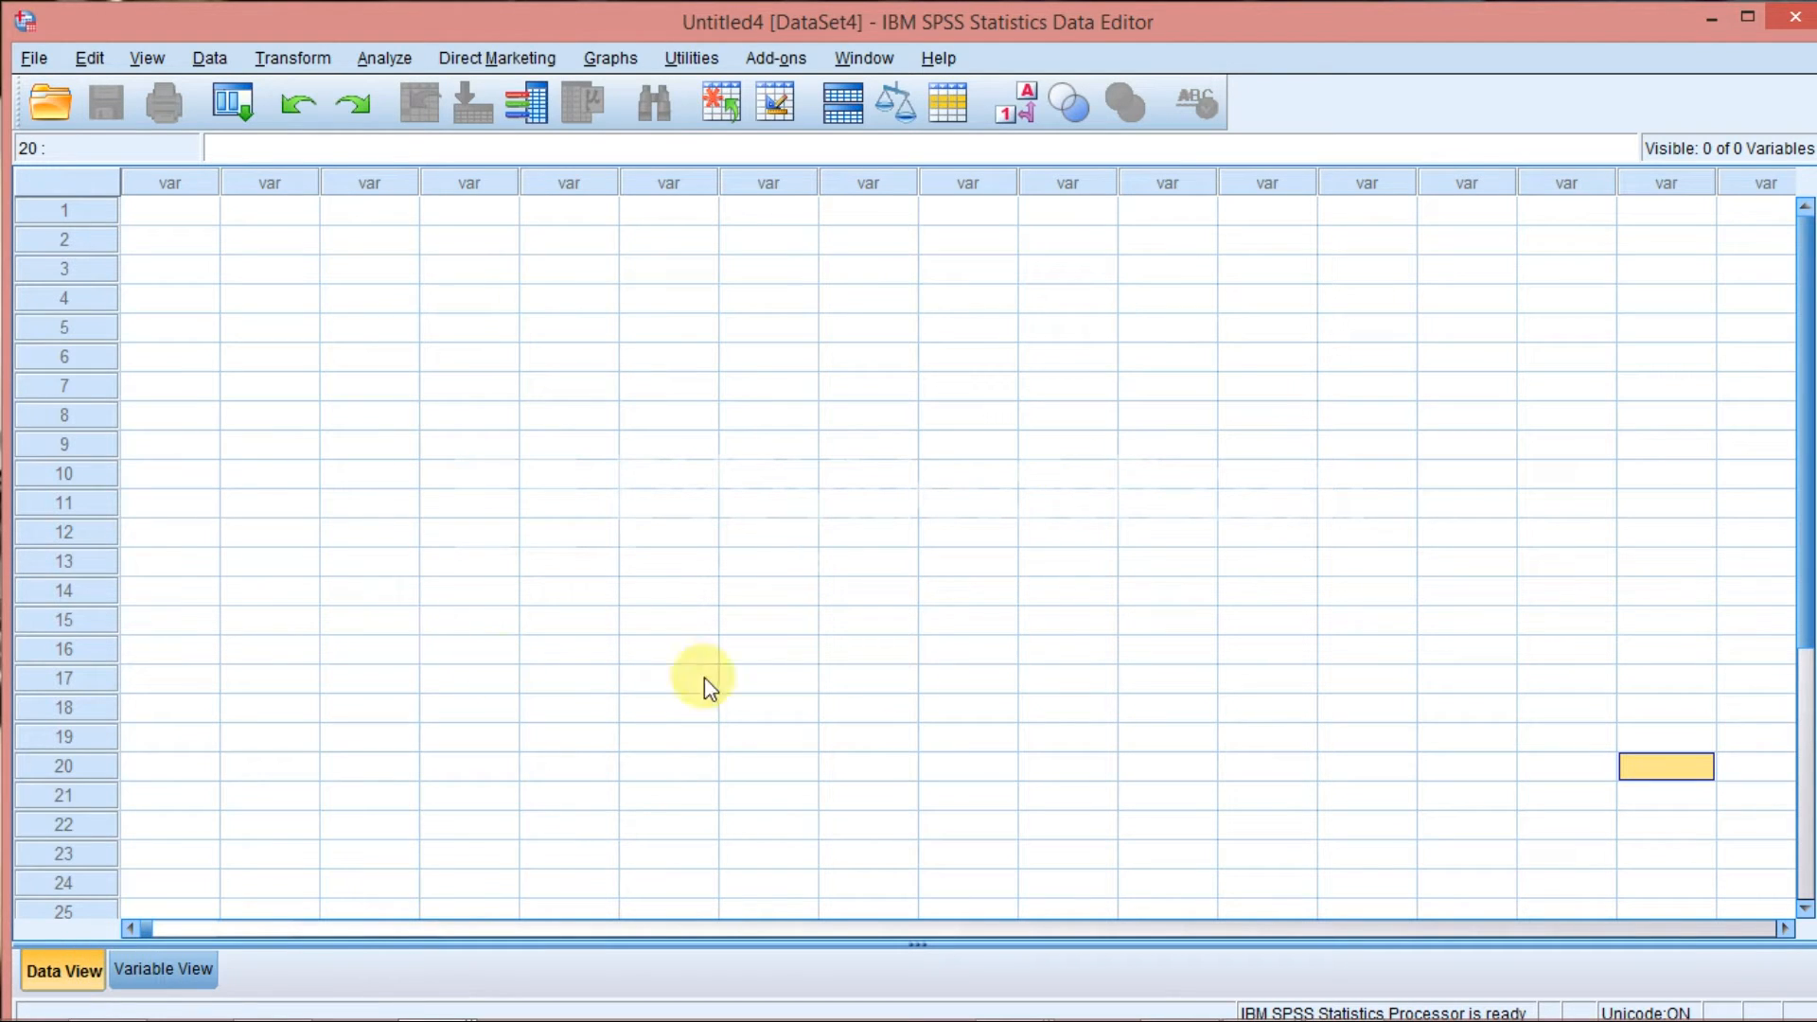
Define the first variable in Variable View with the name nama.
click(183, 242)
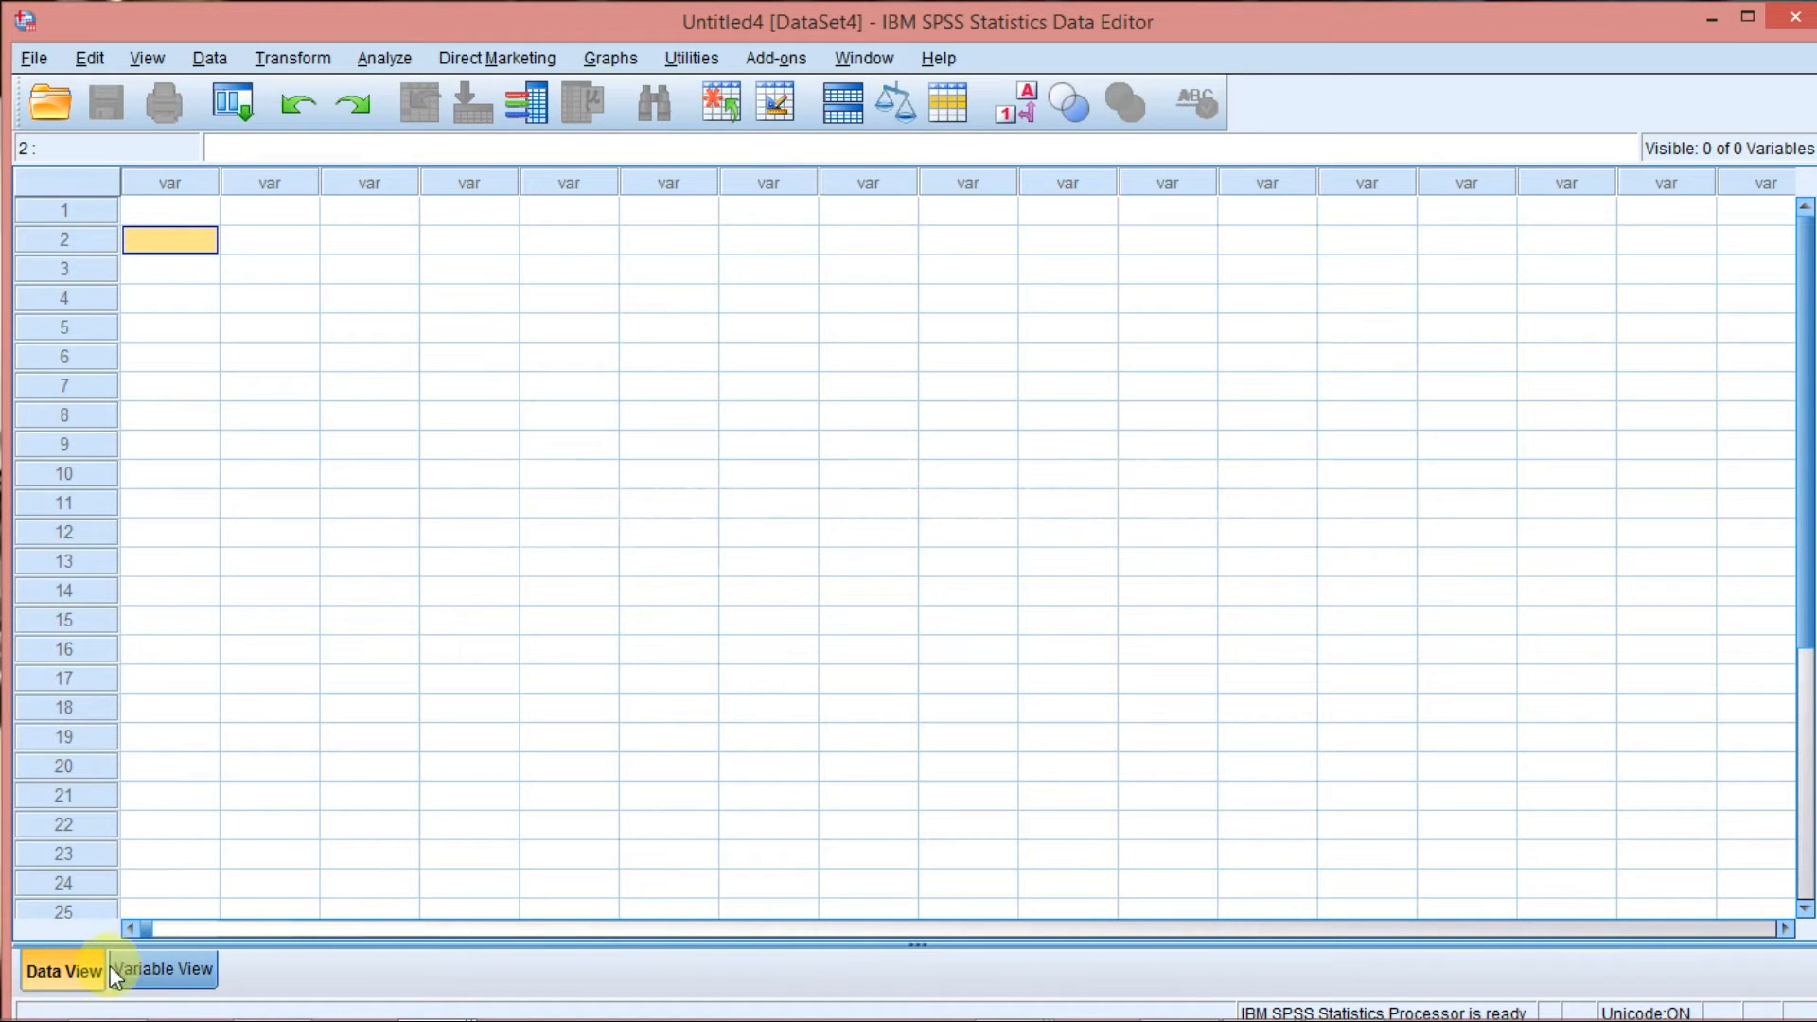
click(205, 212)
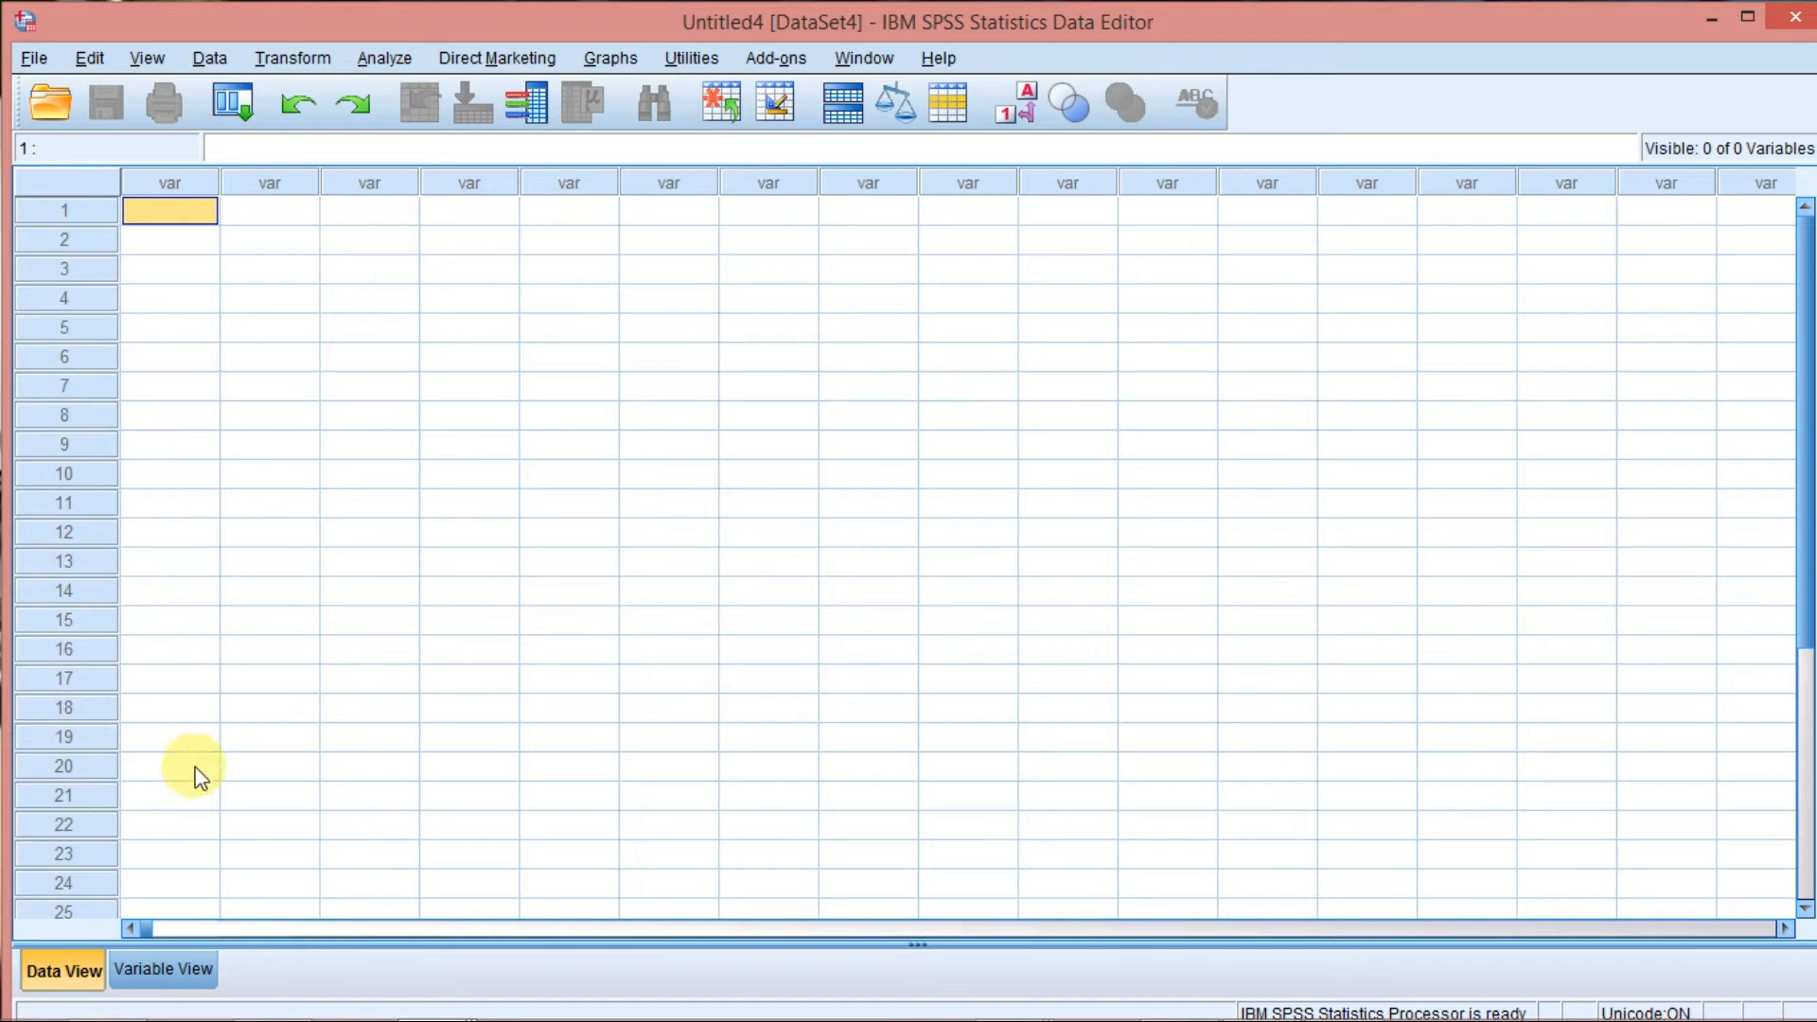
click(174, 959)
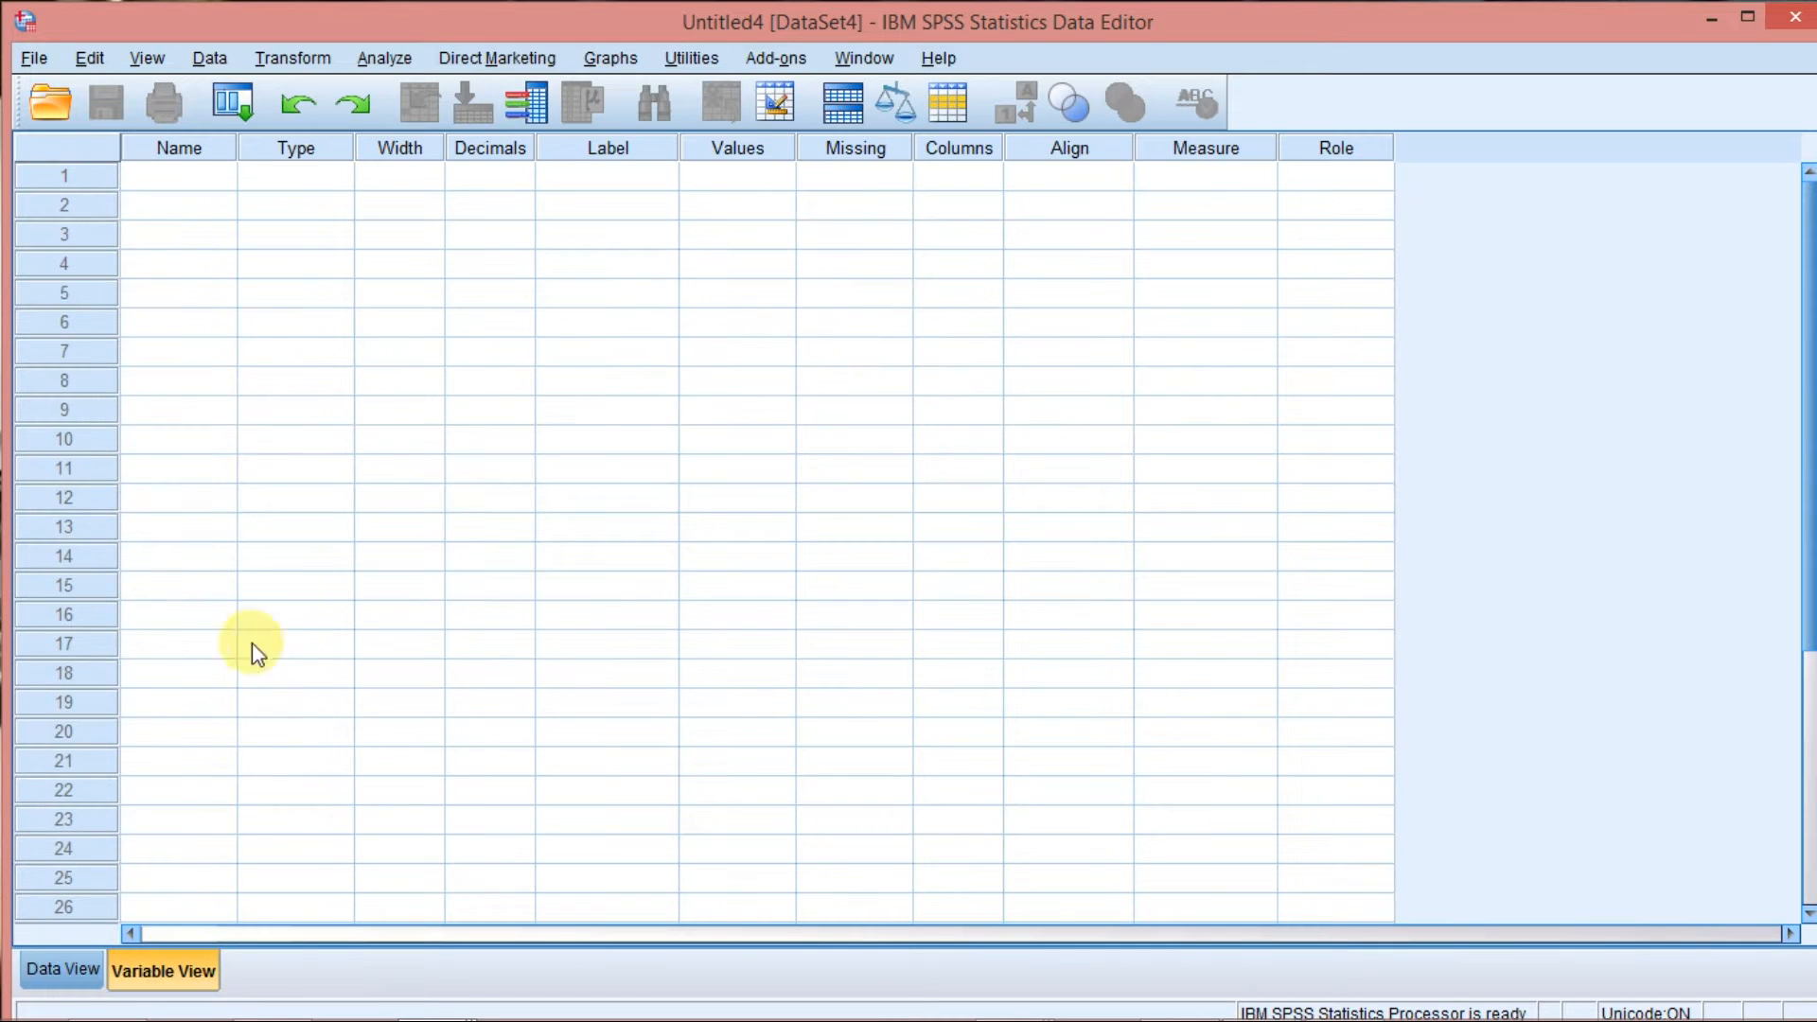
click(185, 188)
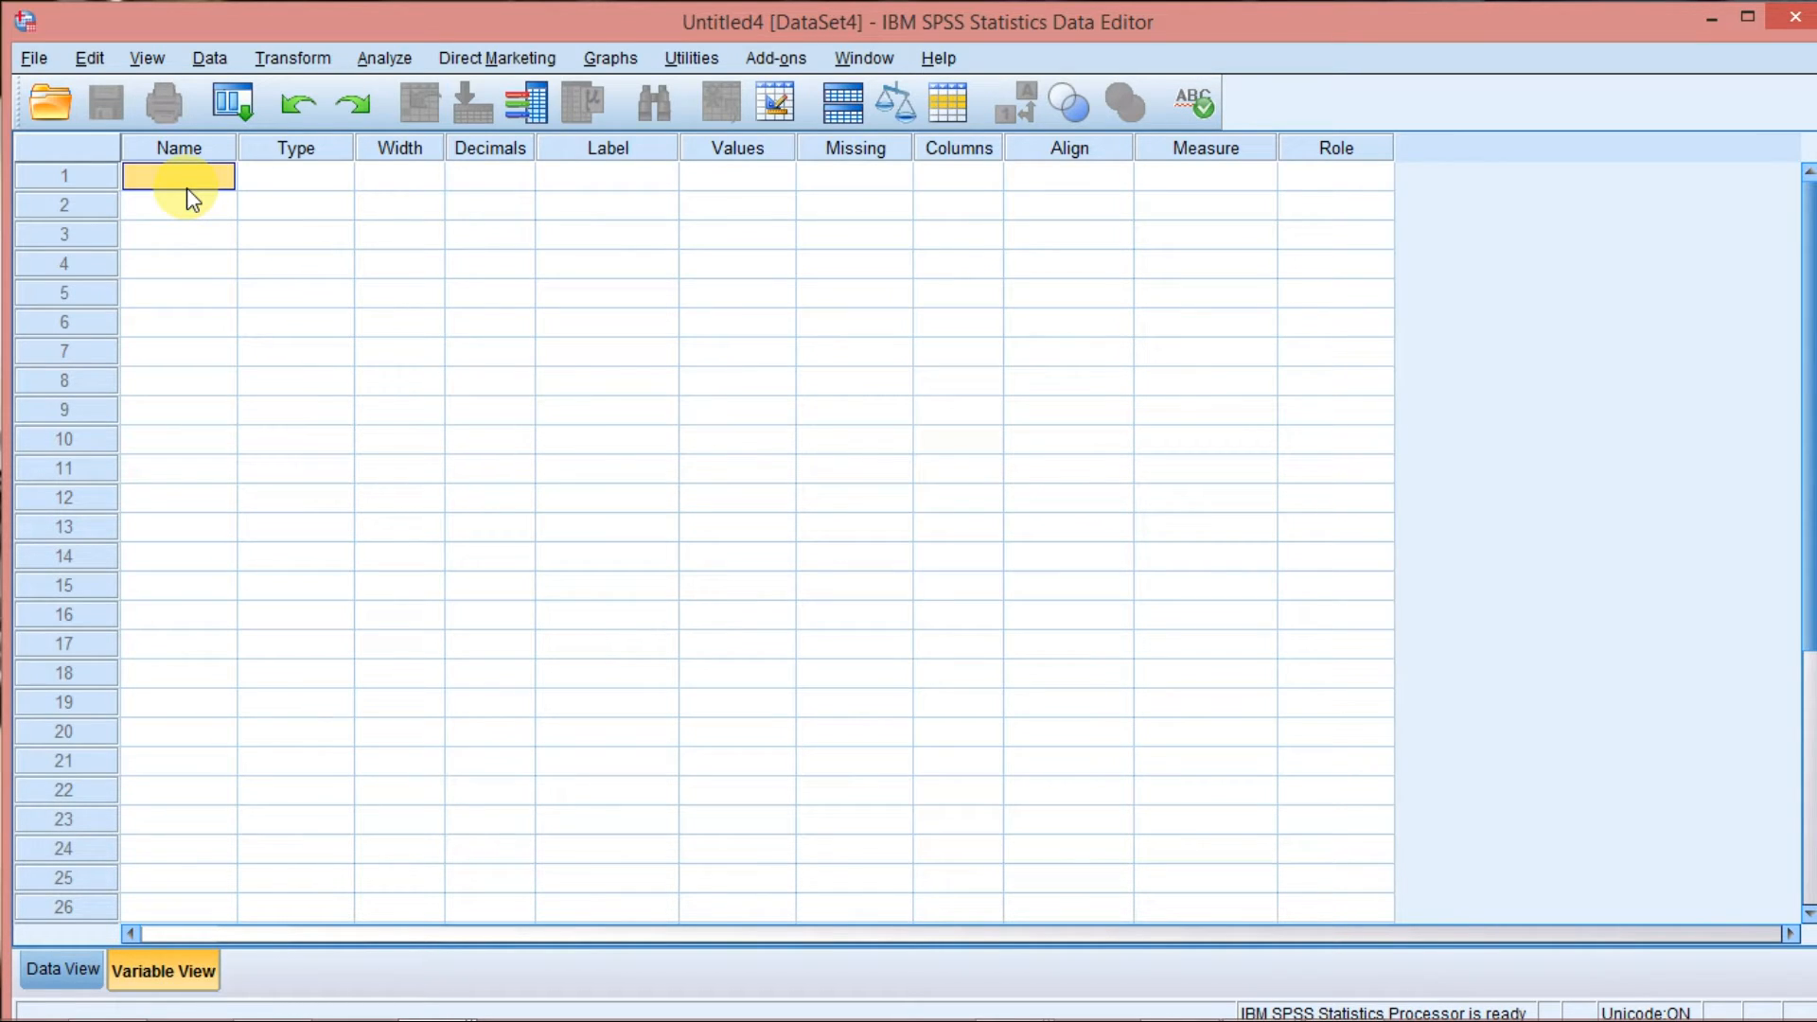
text(nama)
key(Return)
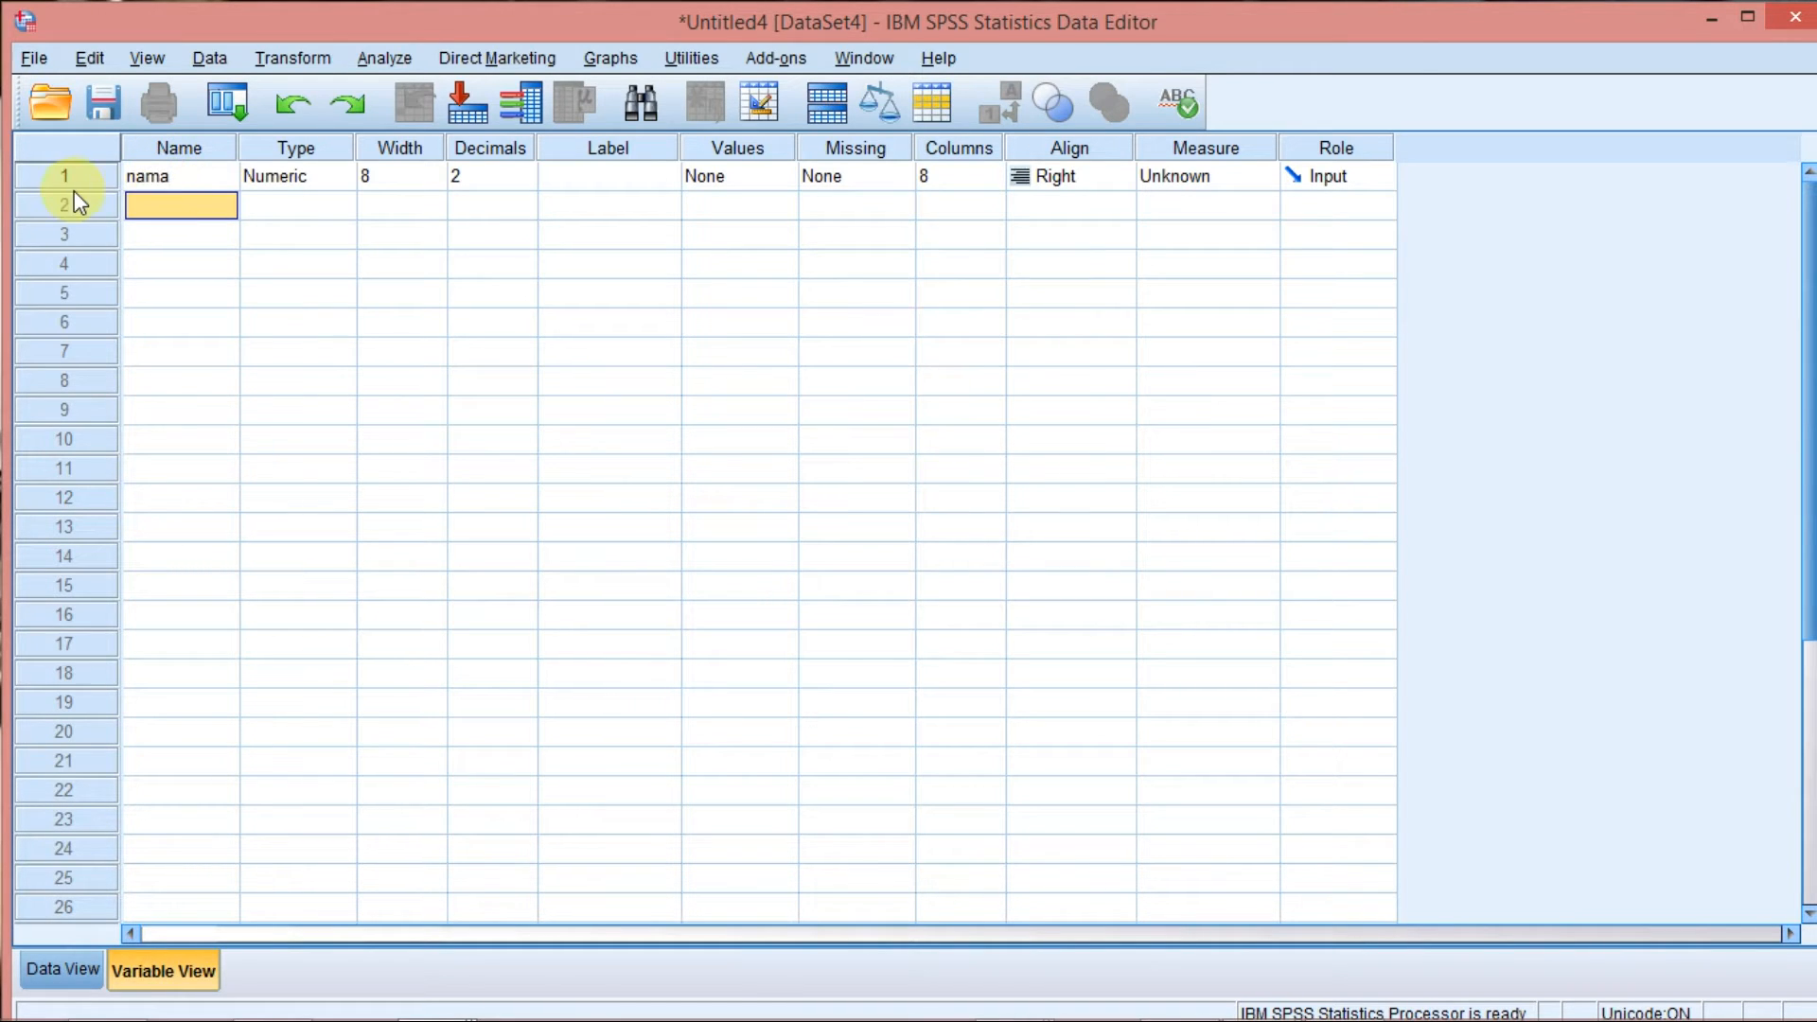
Try to name the second variable "tinggi badan", with a space between the words.
click(74, 185)
click(144, 174)
click(69, 209)
click(167, 213)
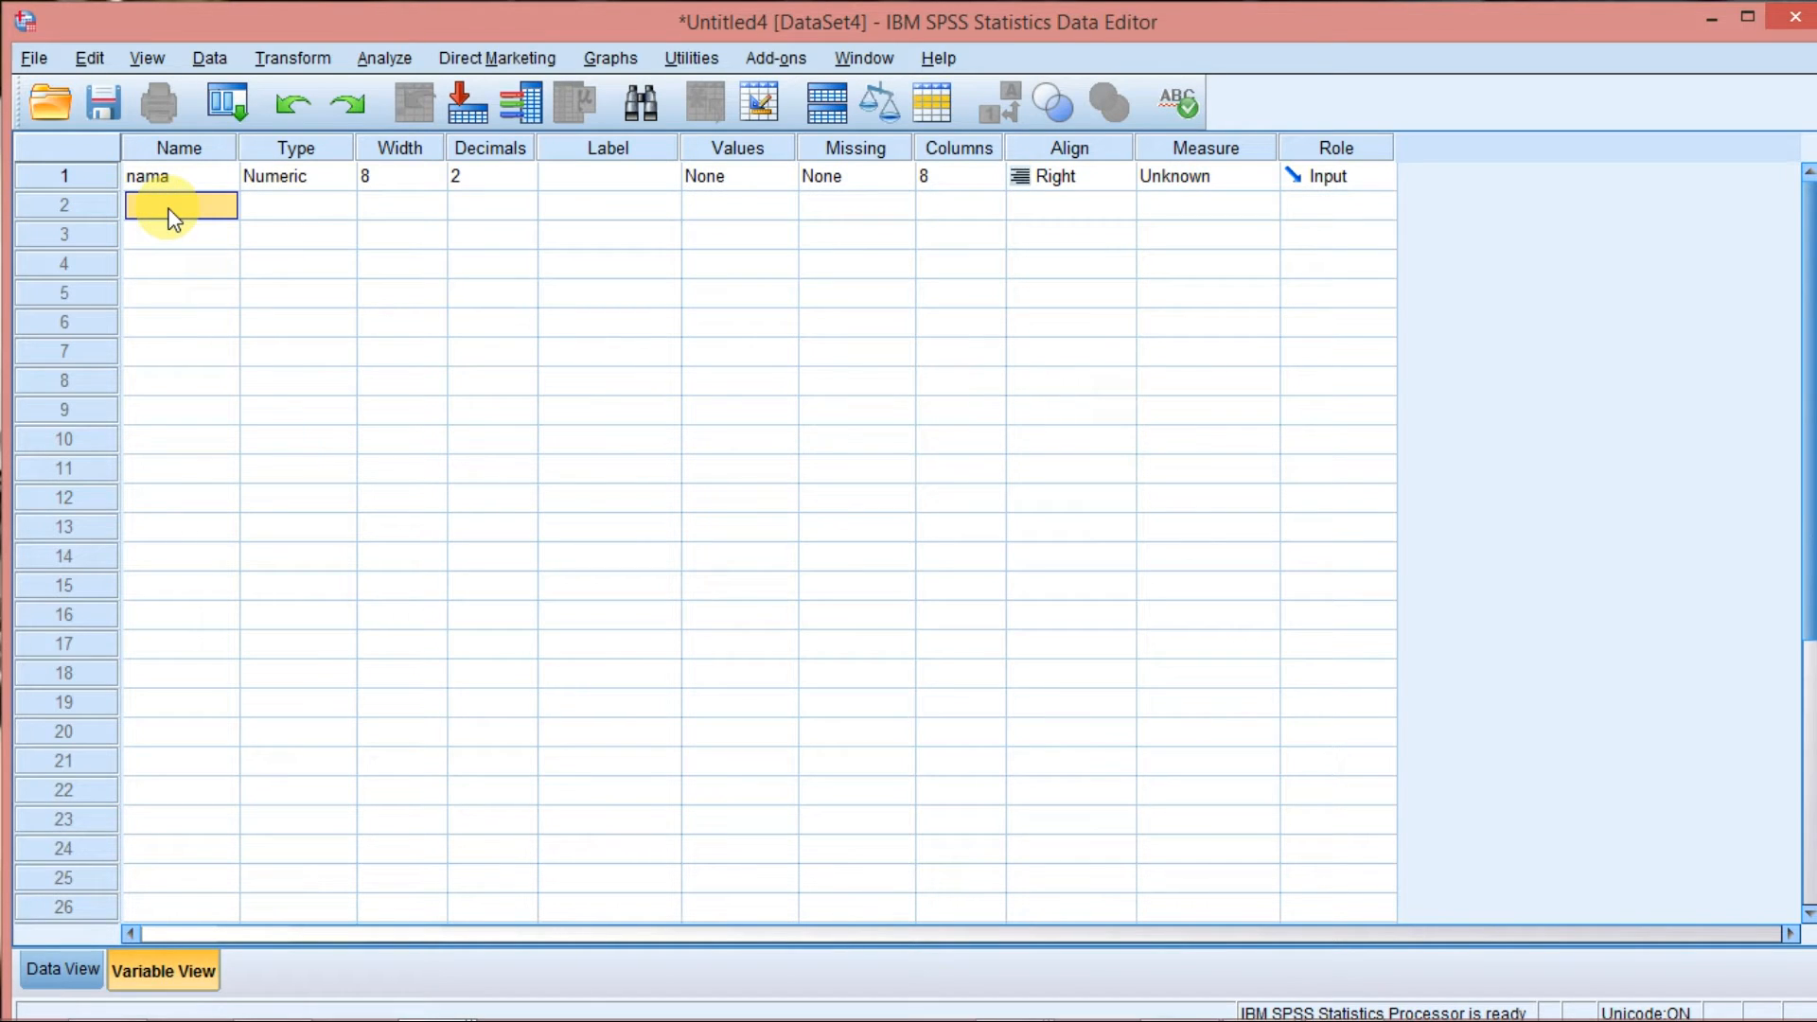
text(tinggi badan)
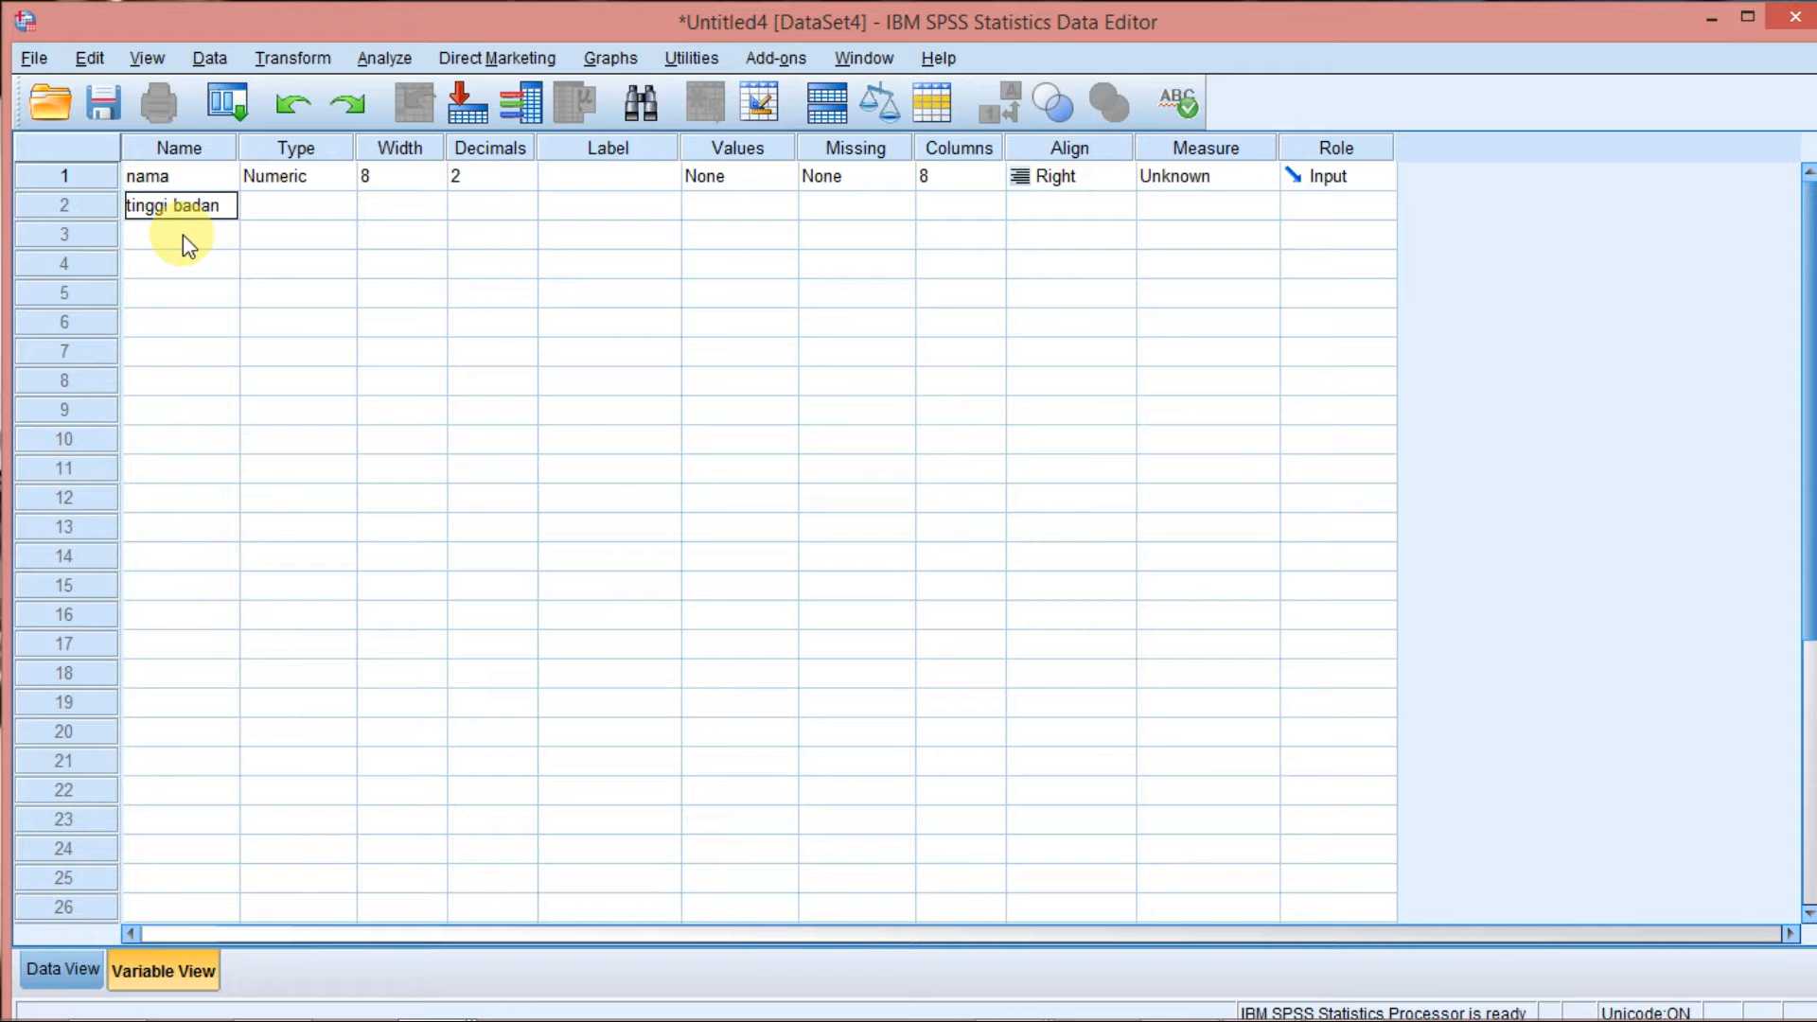
key(Return)
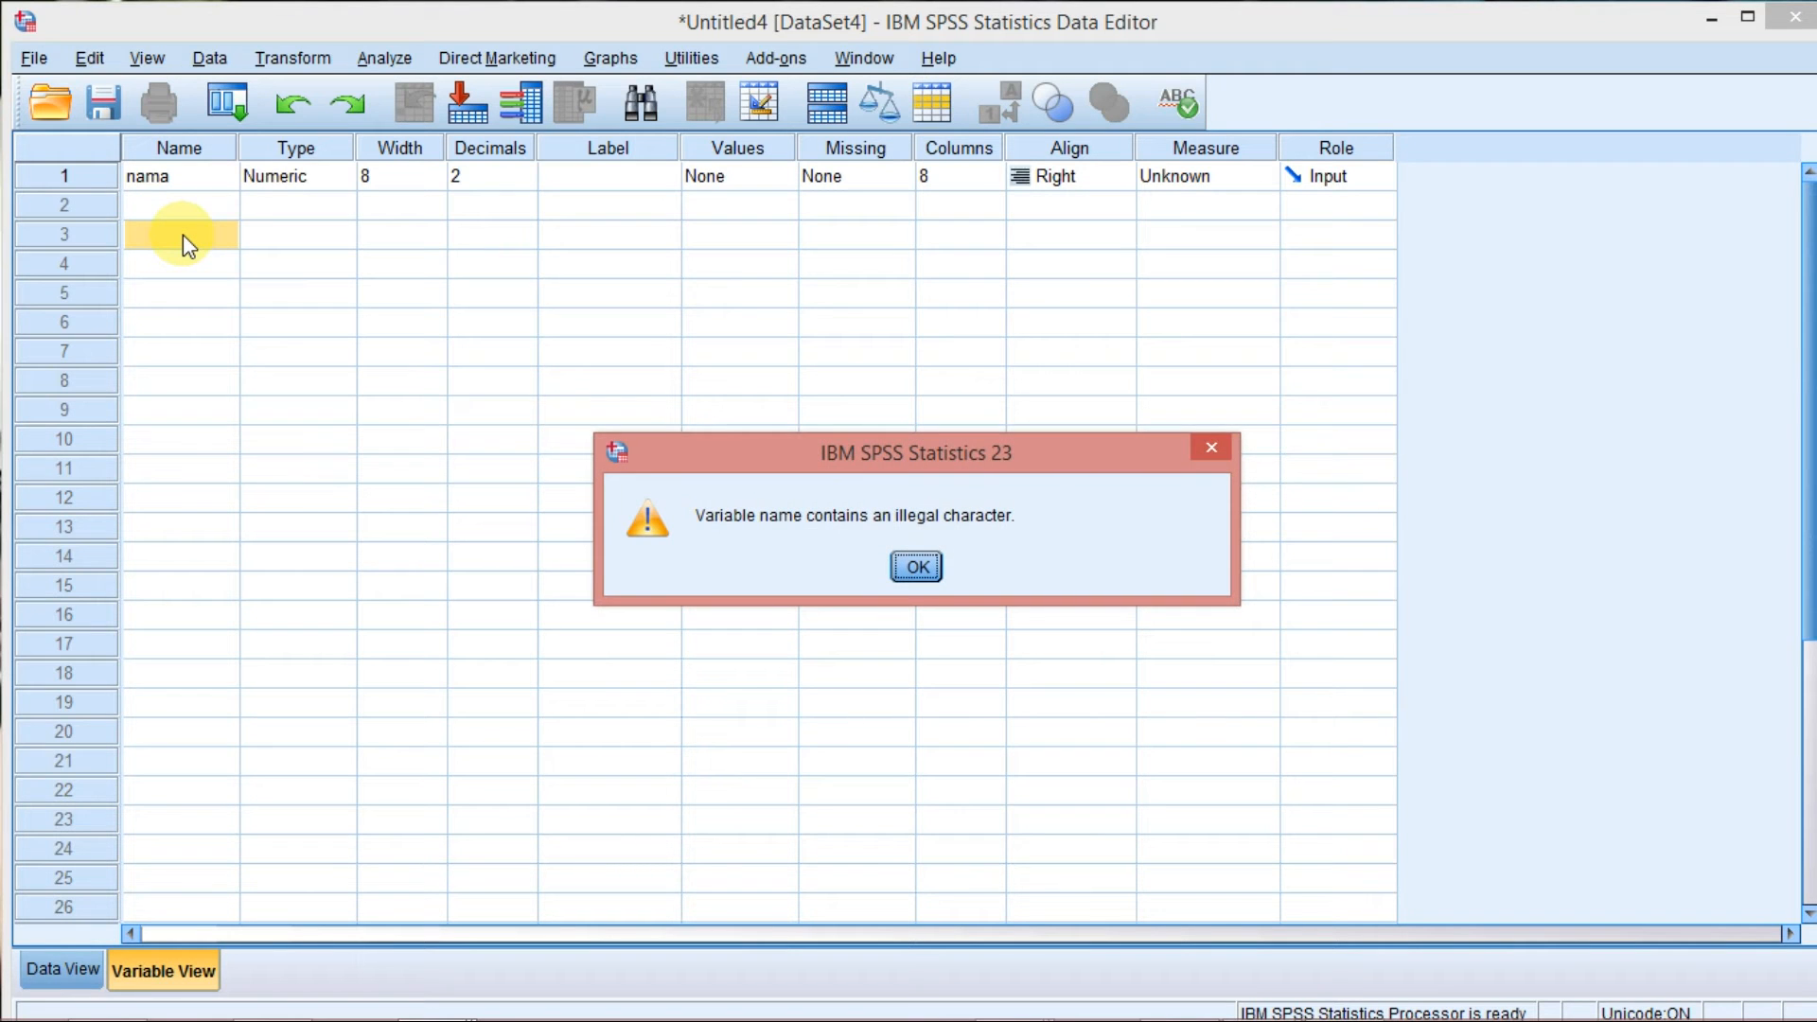
click(916, 566)
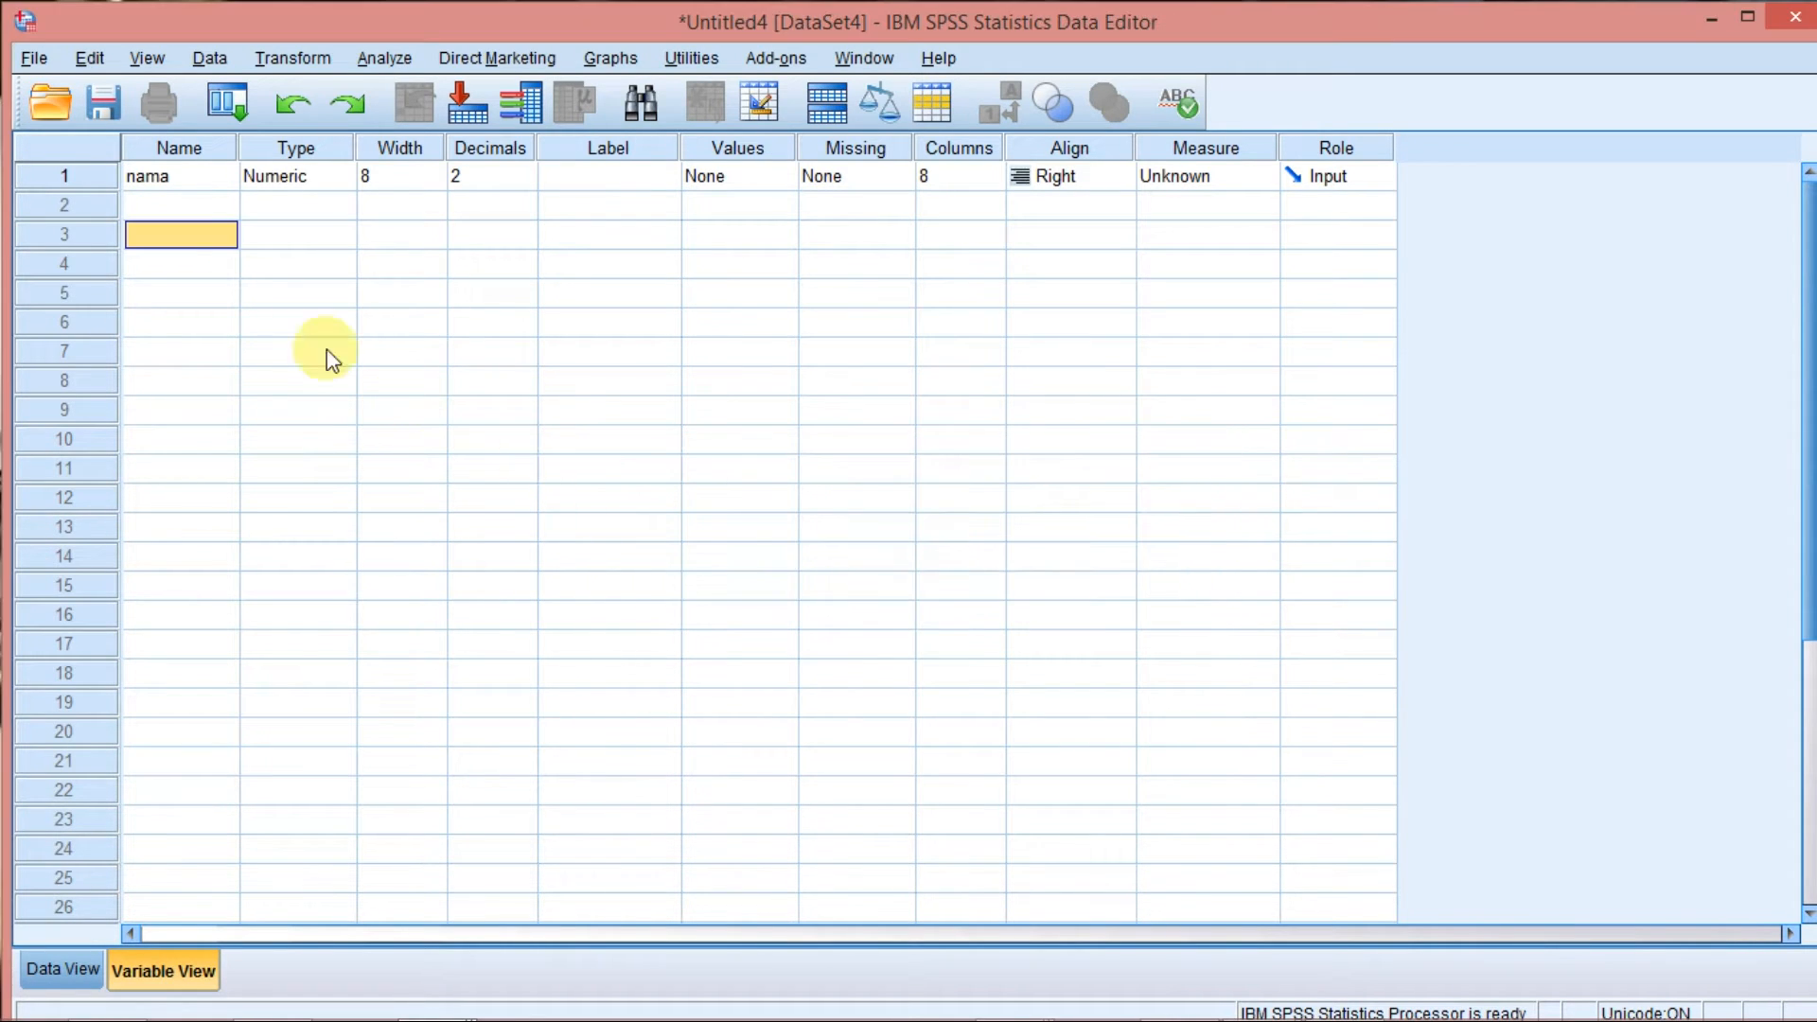
Name the second variable tinggibadan, without a space.
click(163, 210)
text(ti)
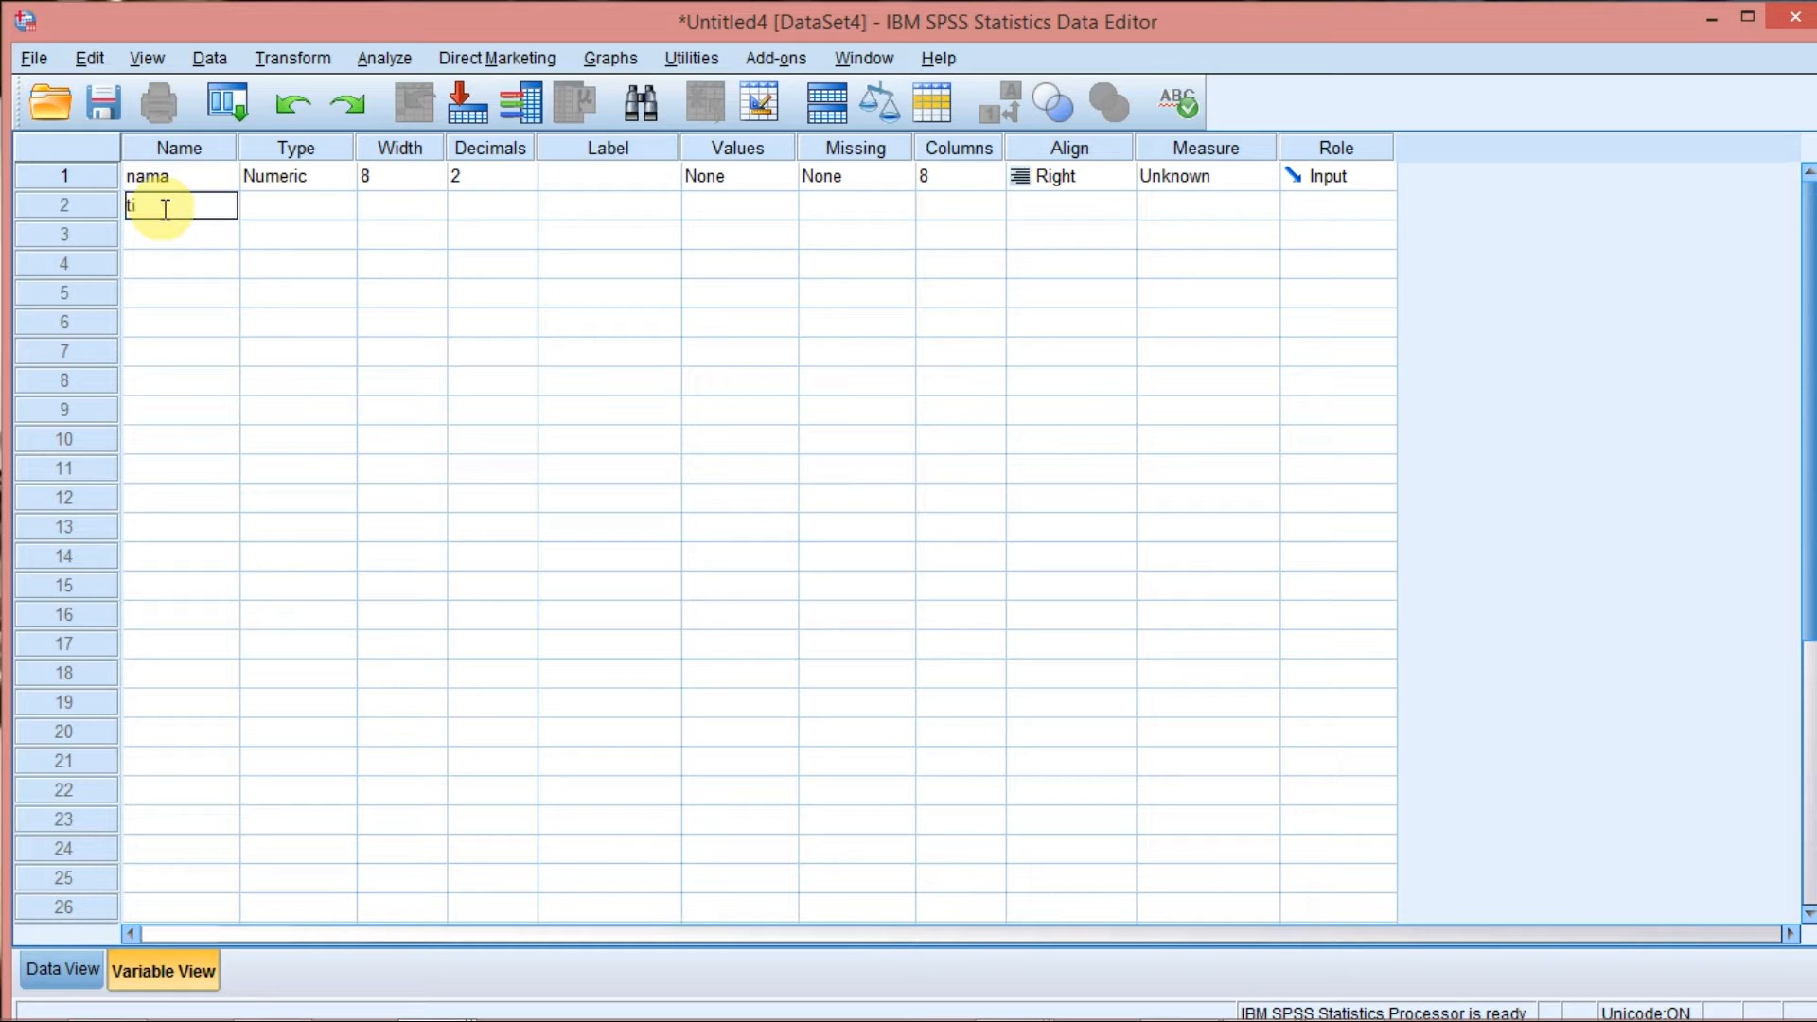
text(nggibadan)
key(Return)
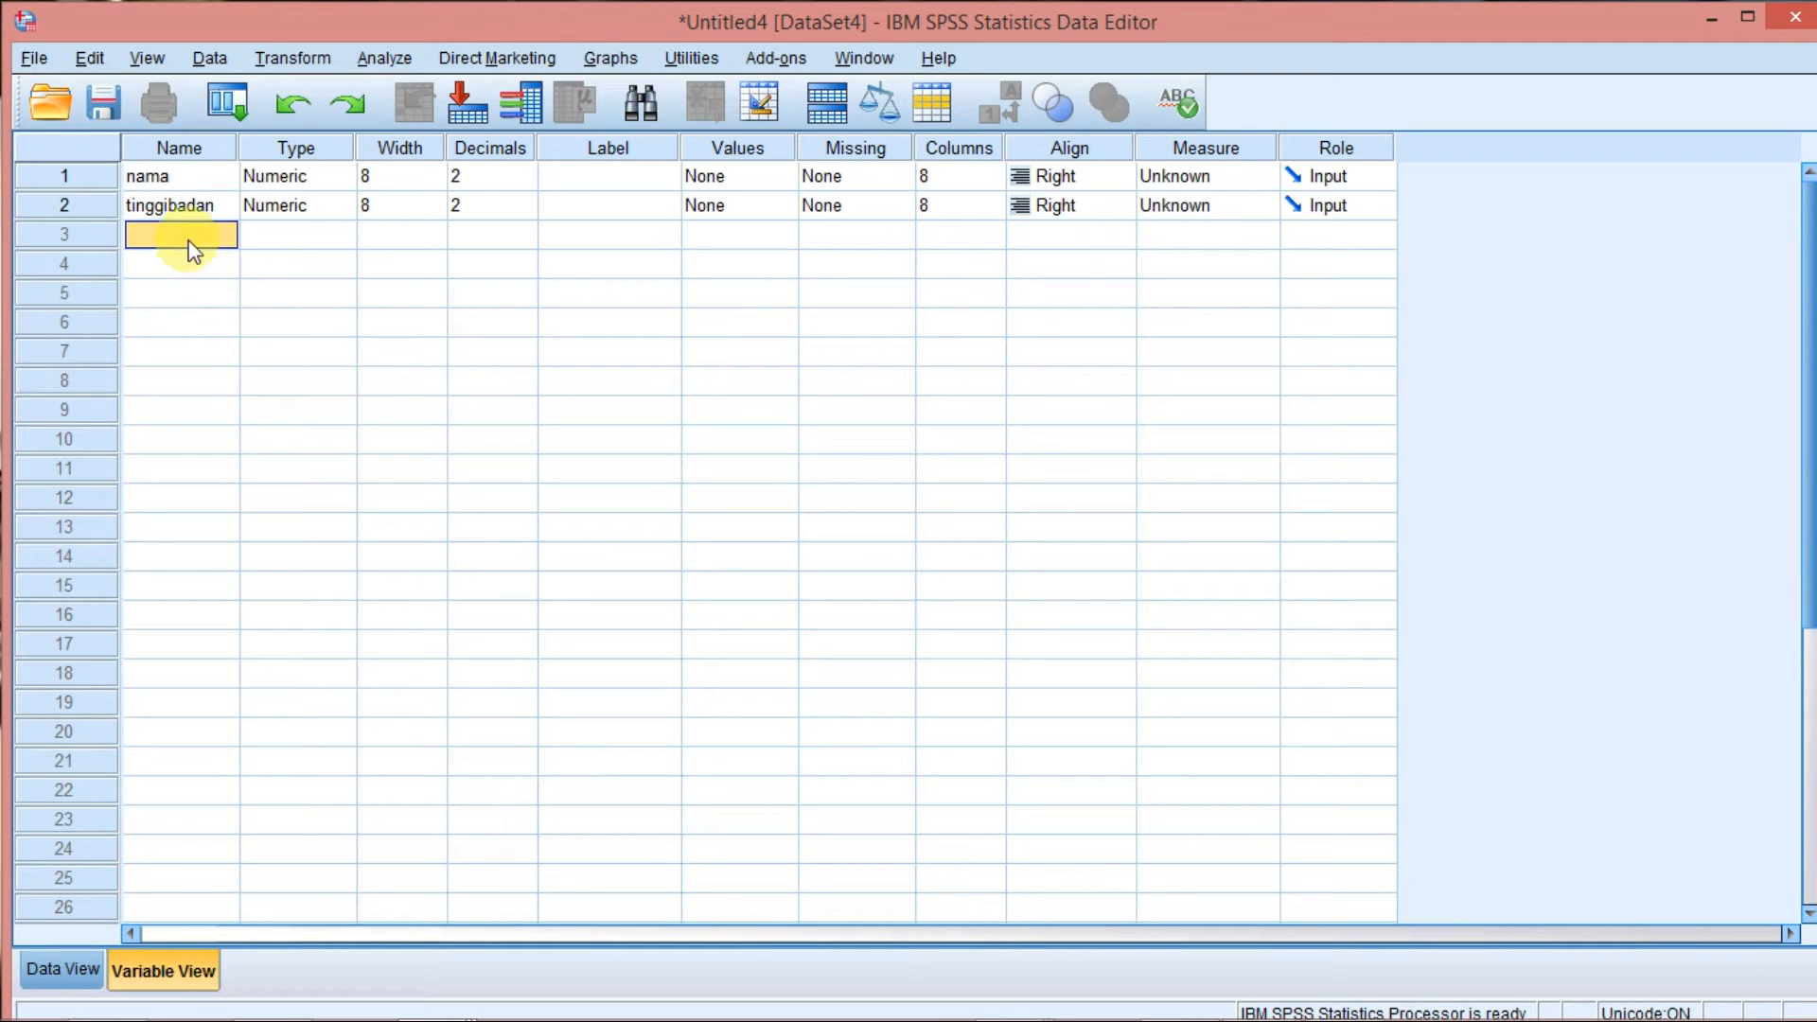
Rename the second variable as tinggi_badan by inserting an underscore between the two words.
double_click(173, 206)
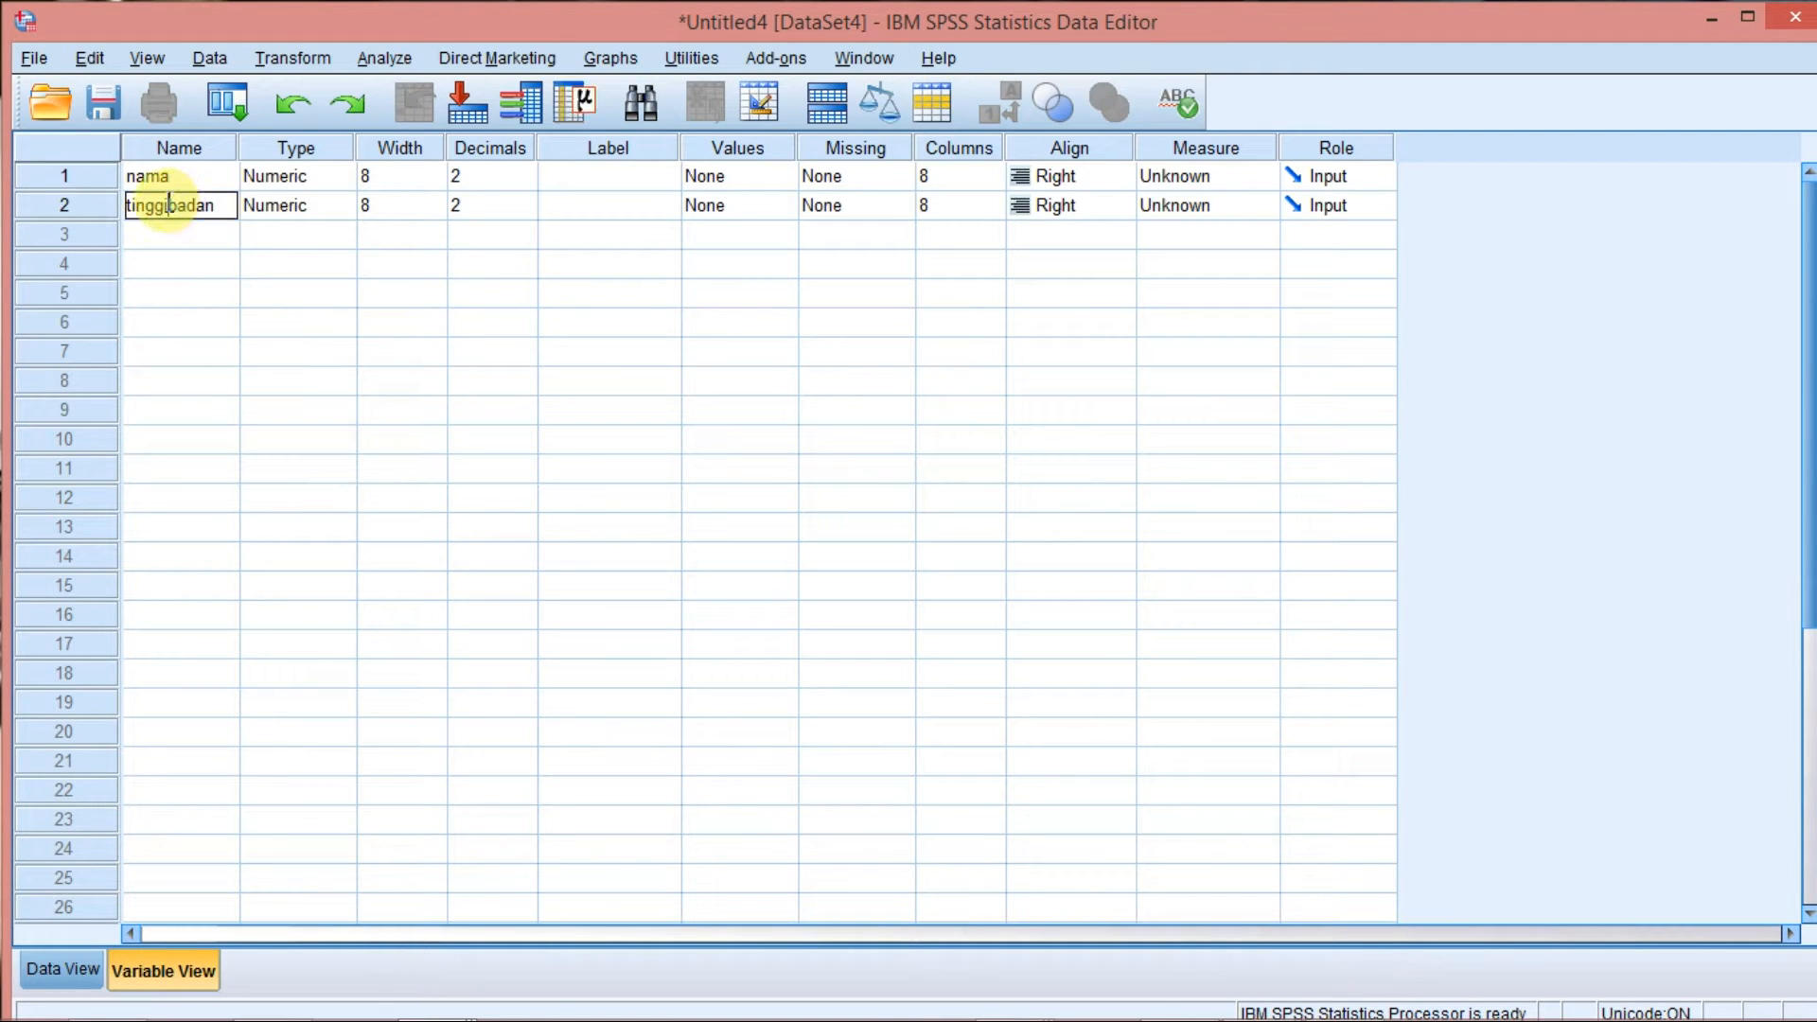
text(_)
click(231, 289)
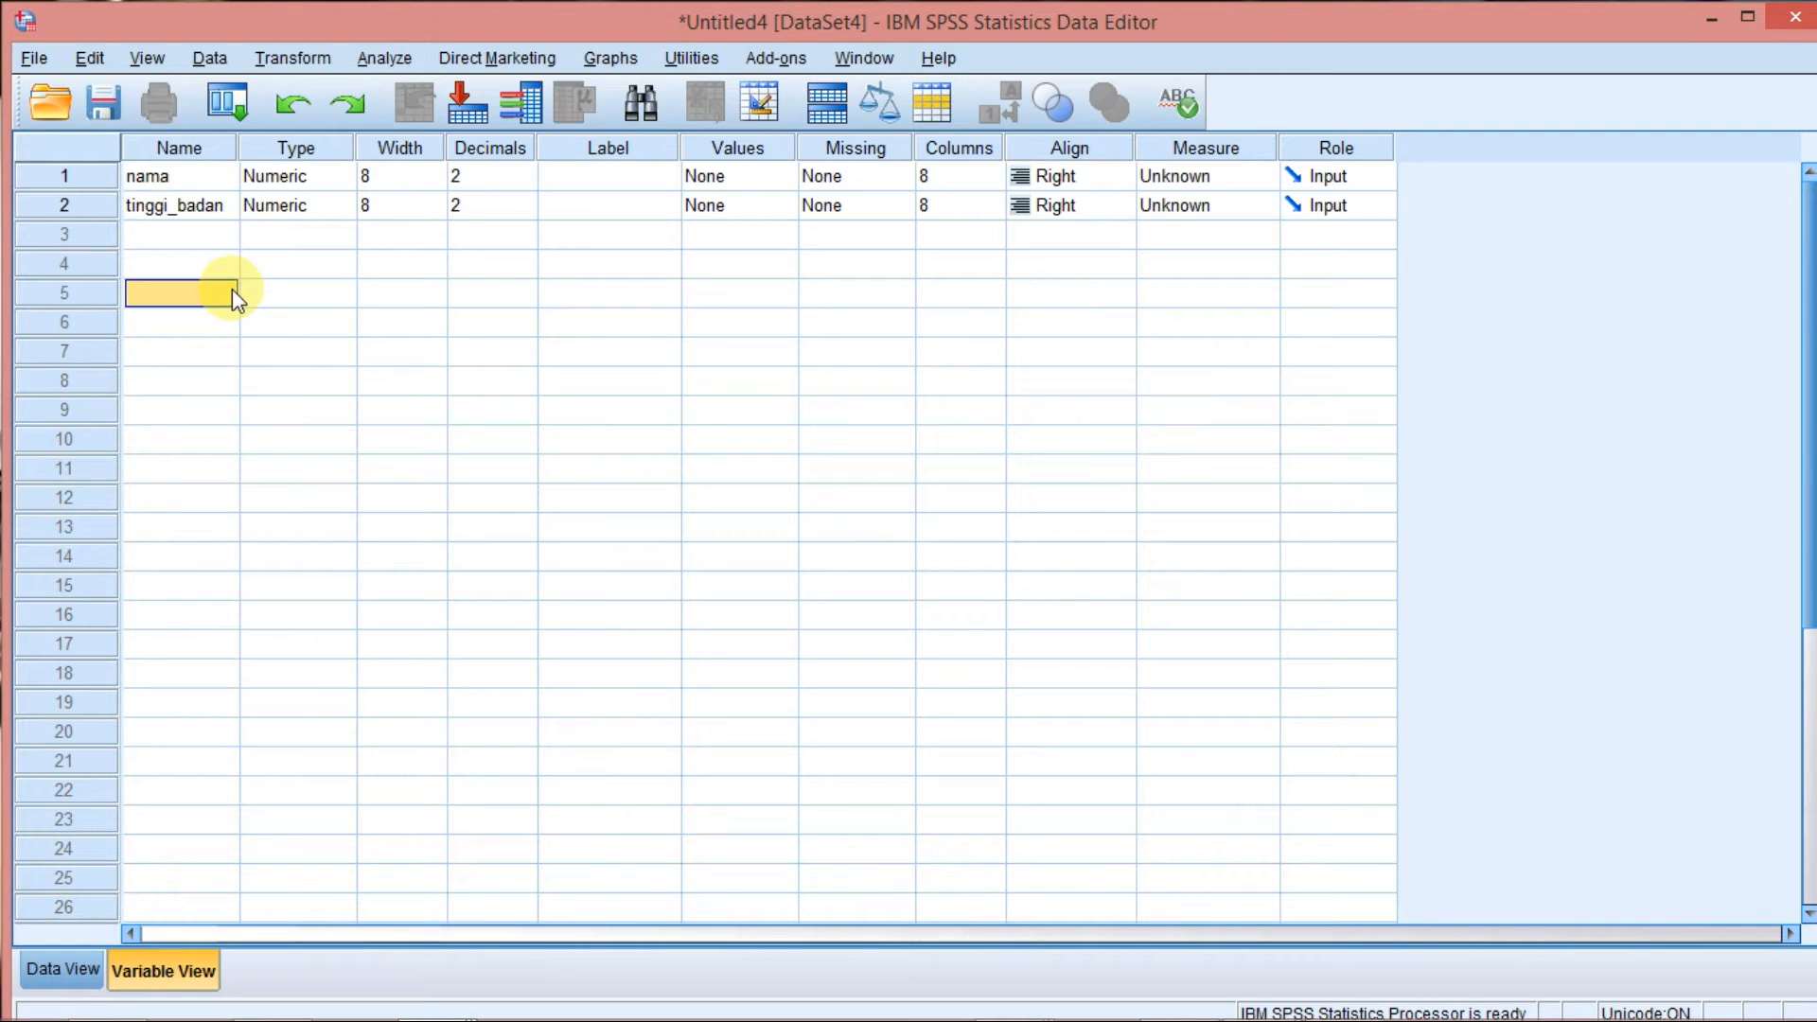
Remove the underscore from the second variable's name so it reads tinggibadan.
double_click(178, 206)
key(BackSpace)
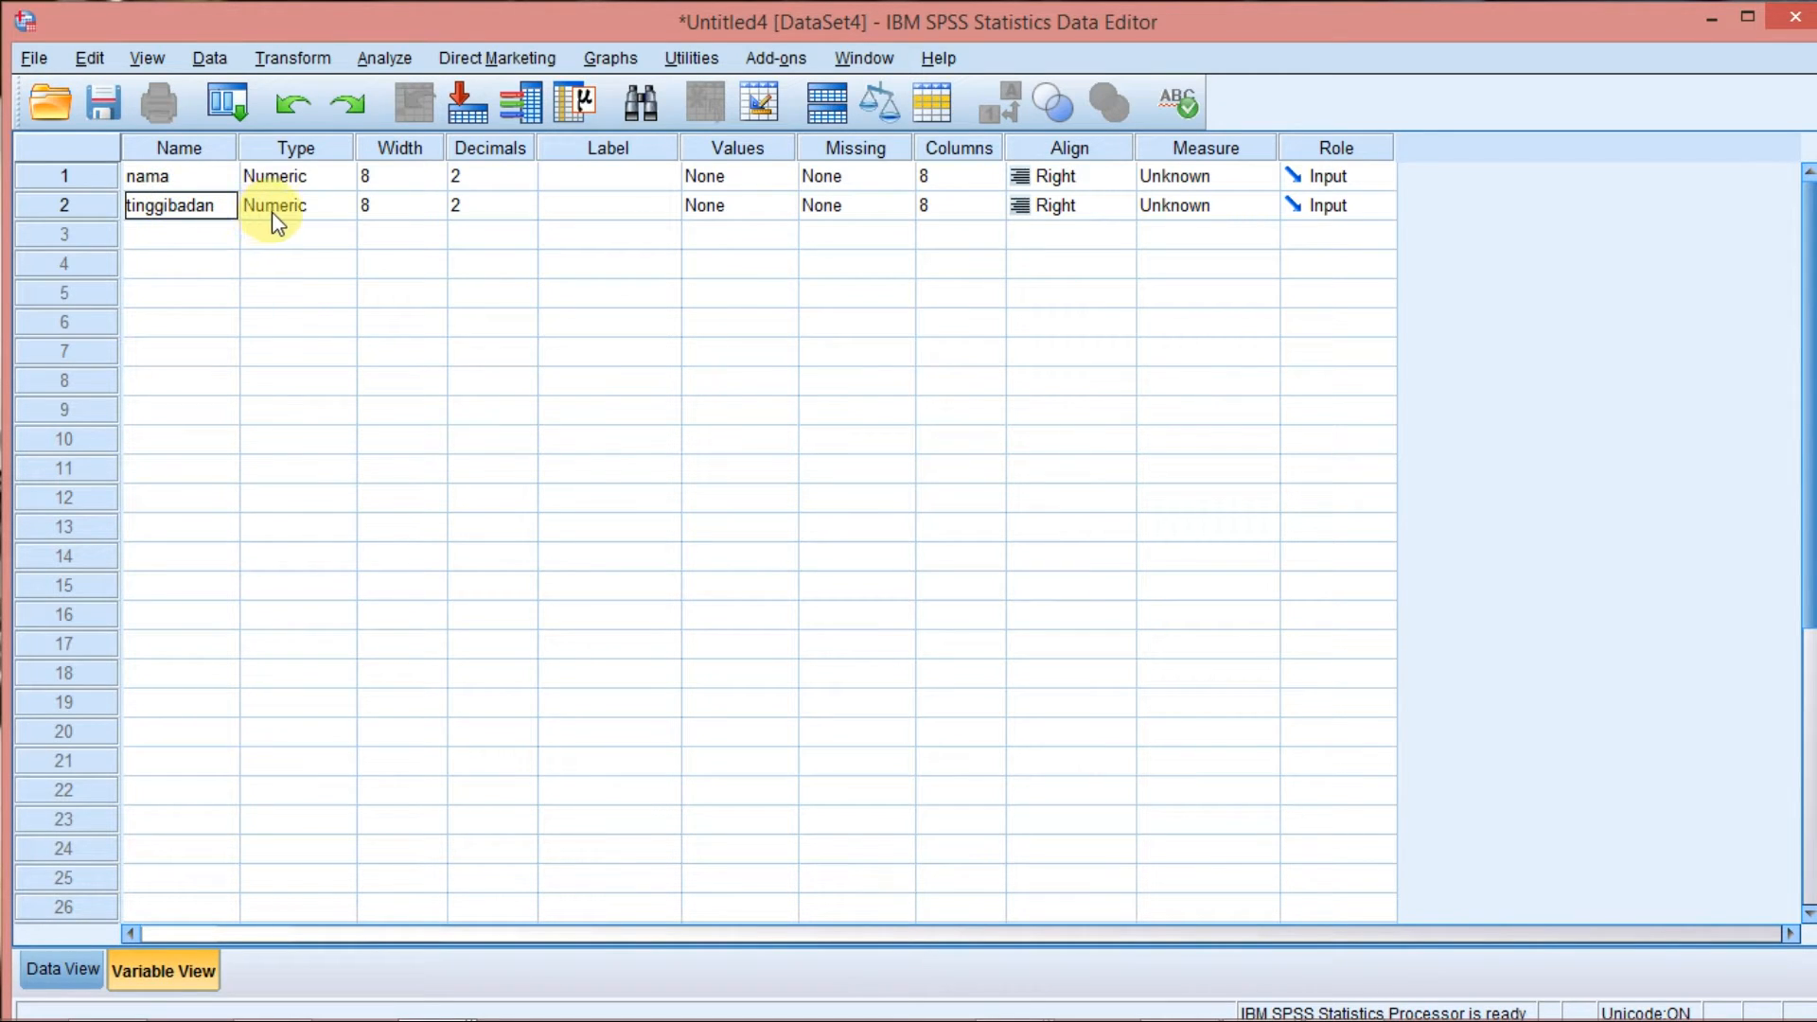
click(202, 187)
click(206, 202)
click(202, 183)
click(202, 205)
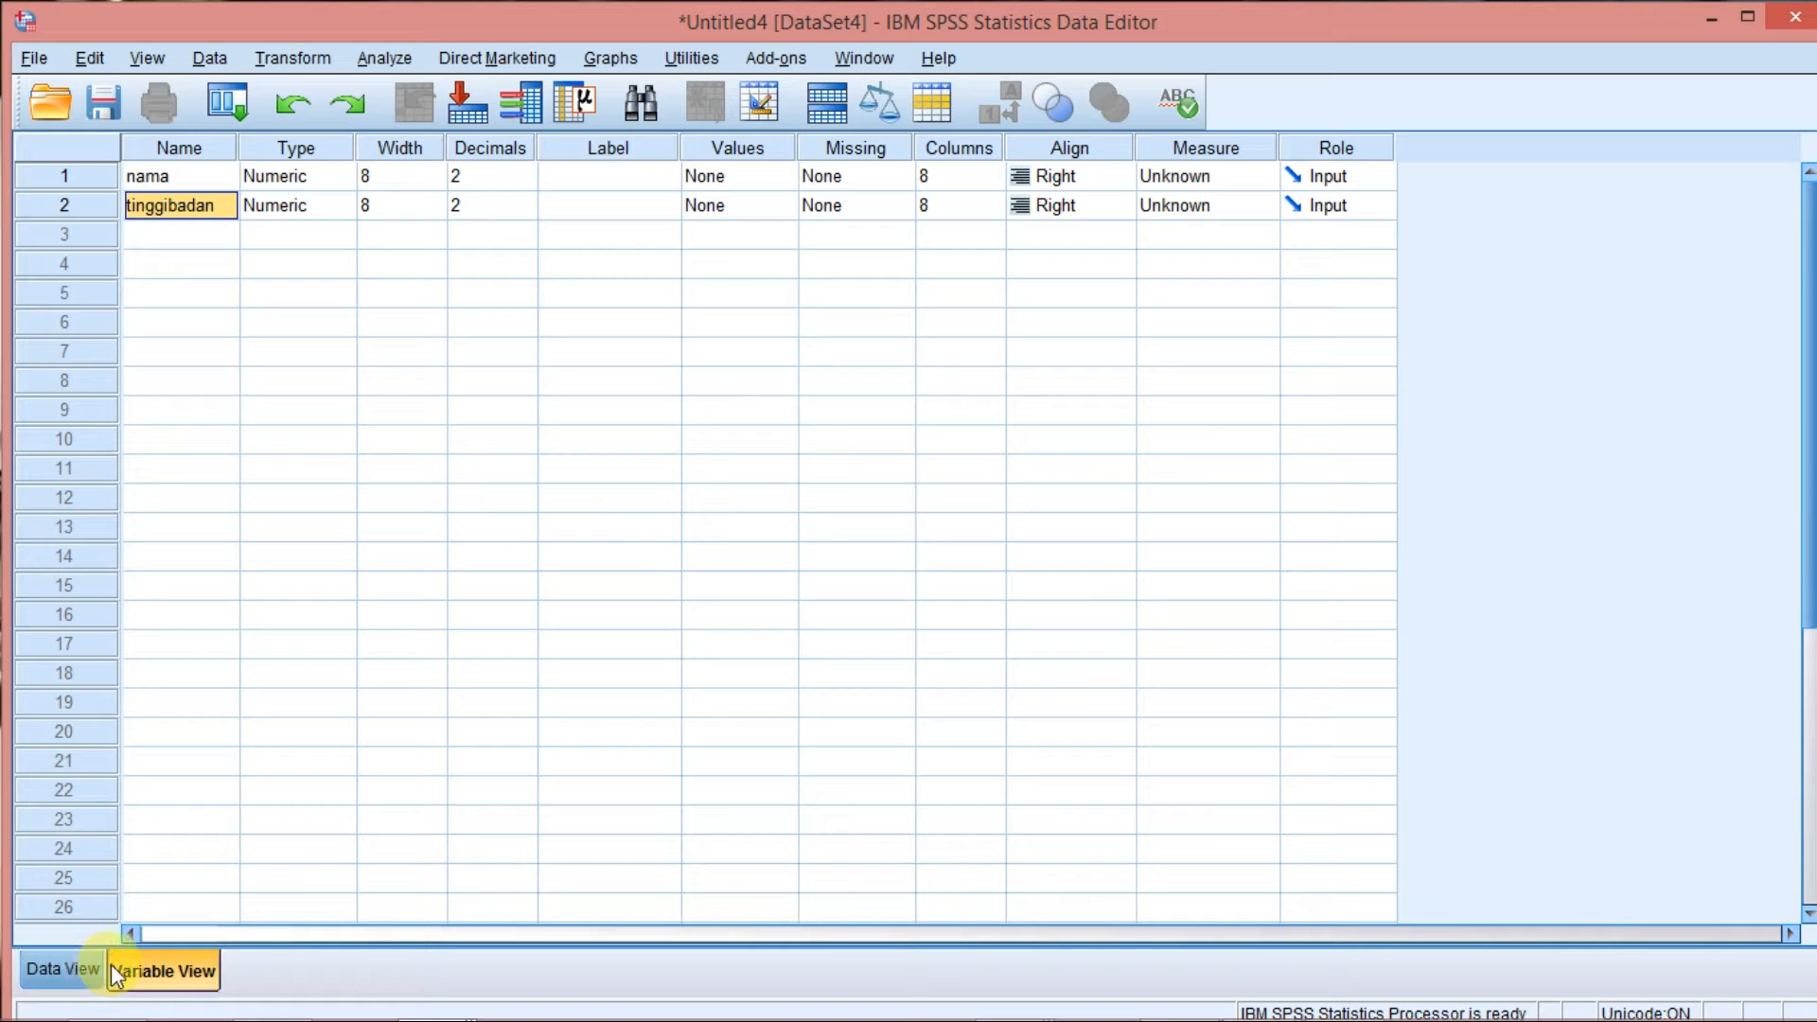
click(179, 179)
click(180, 205)
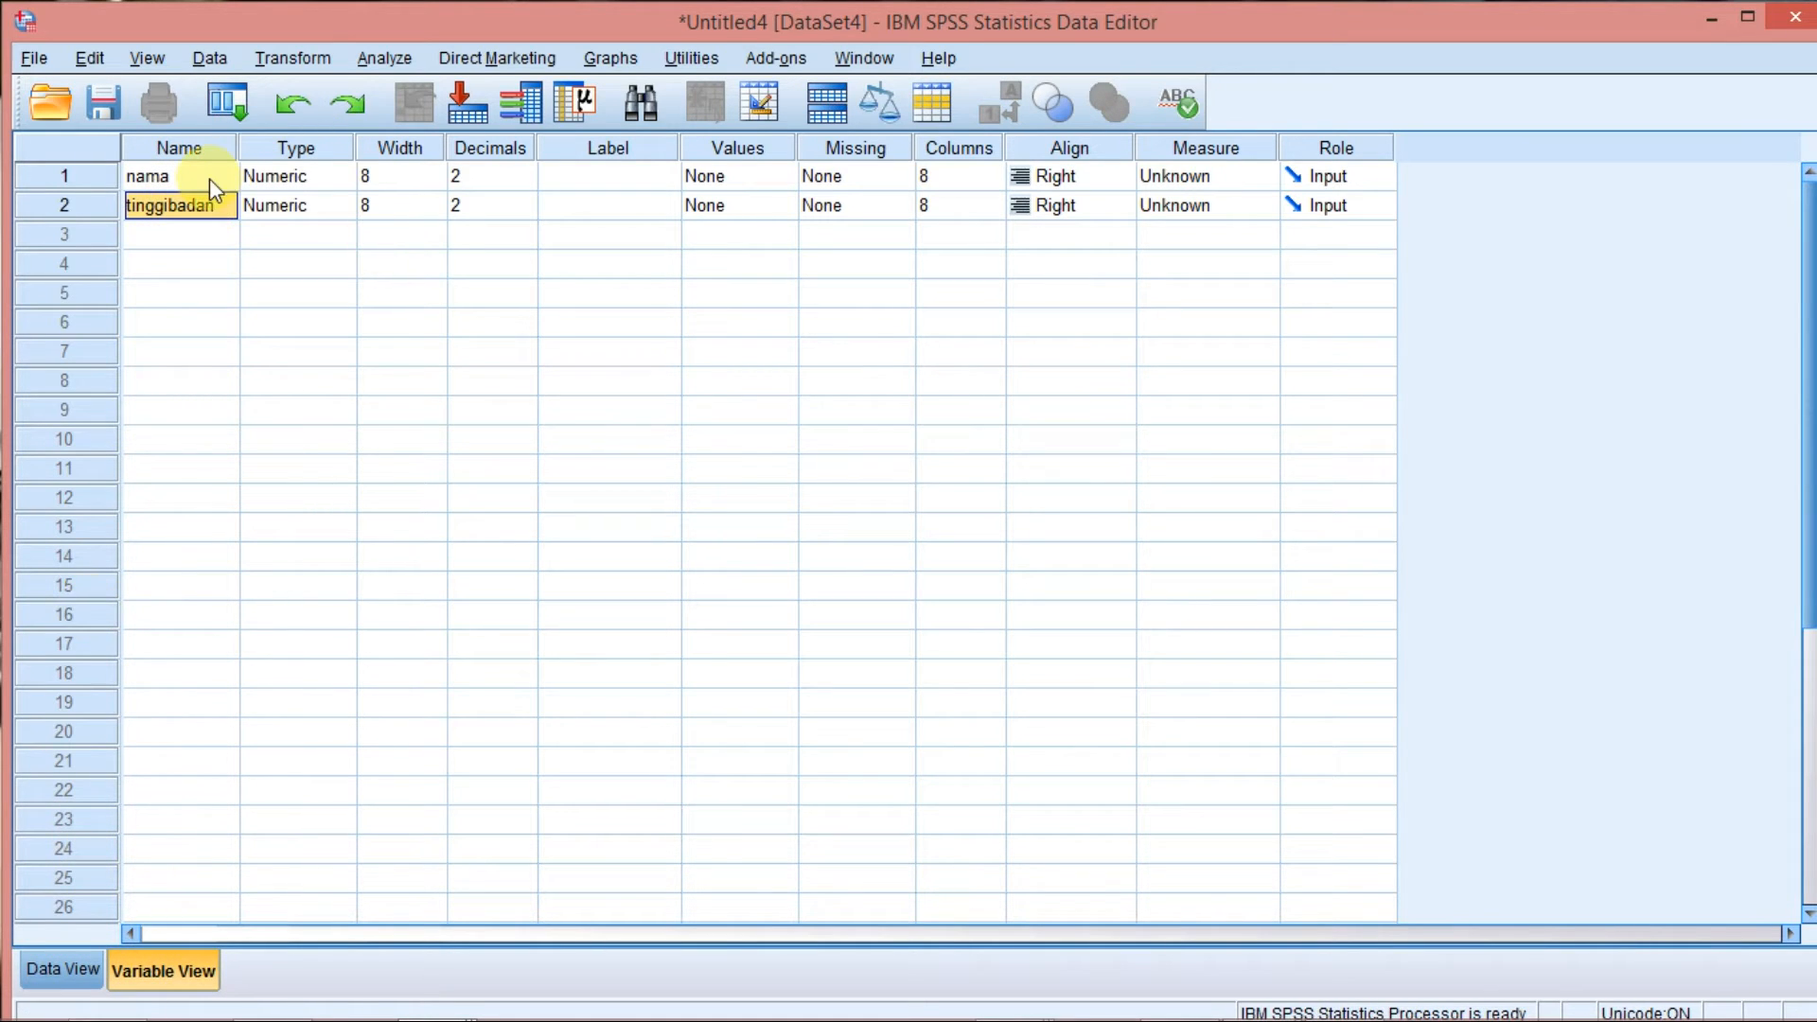
Widen the nama and tinggibadan columns in Data View to about 19 and 21 characters.
click(81, 973)
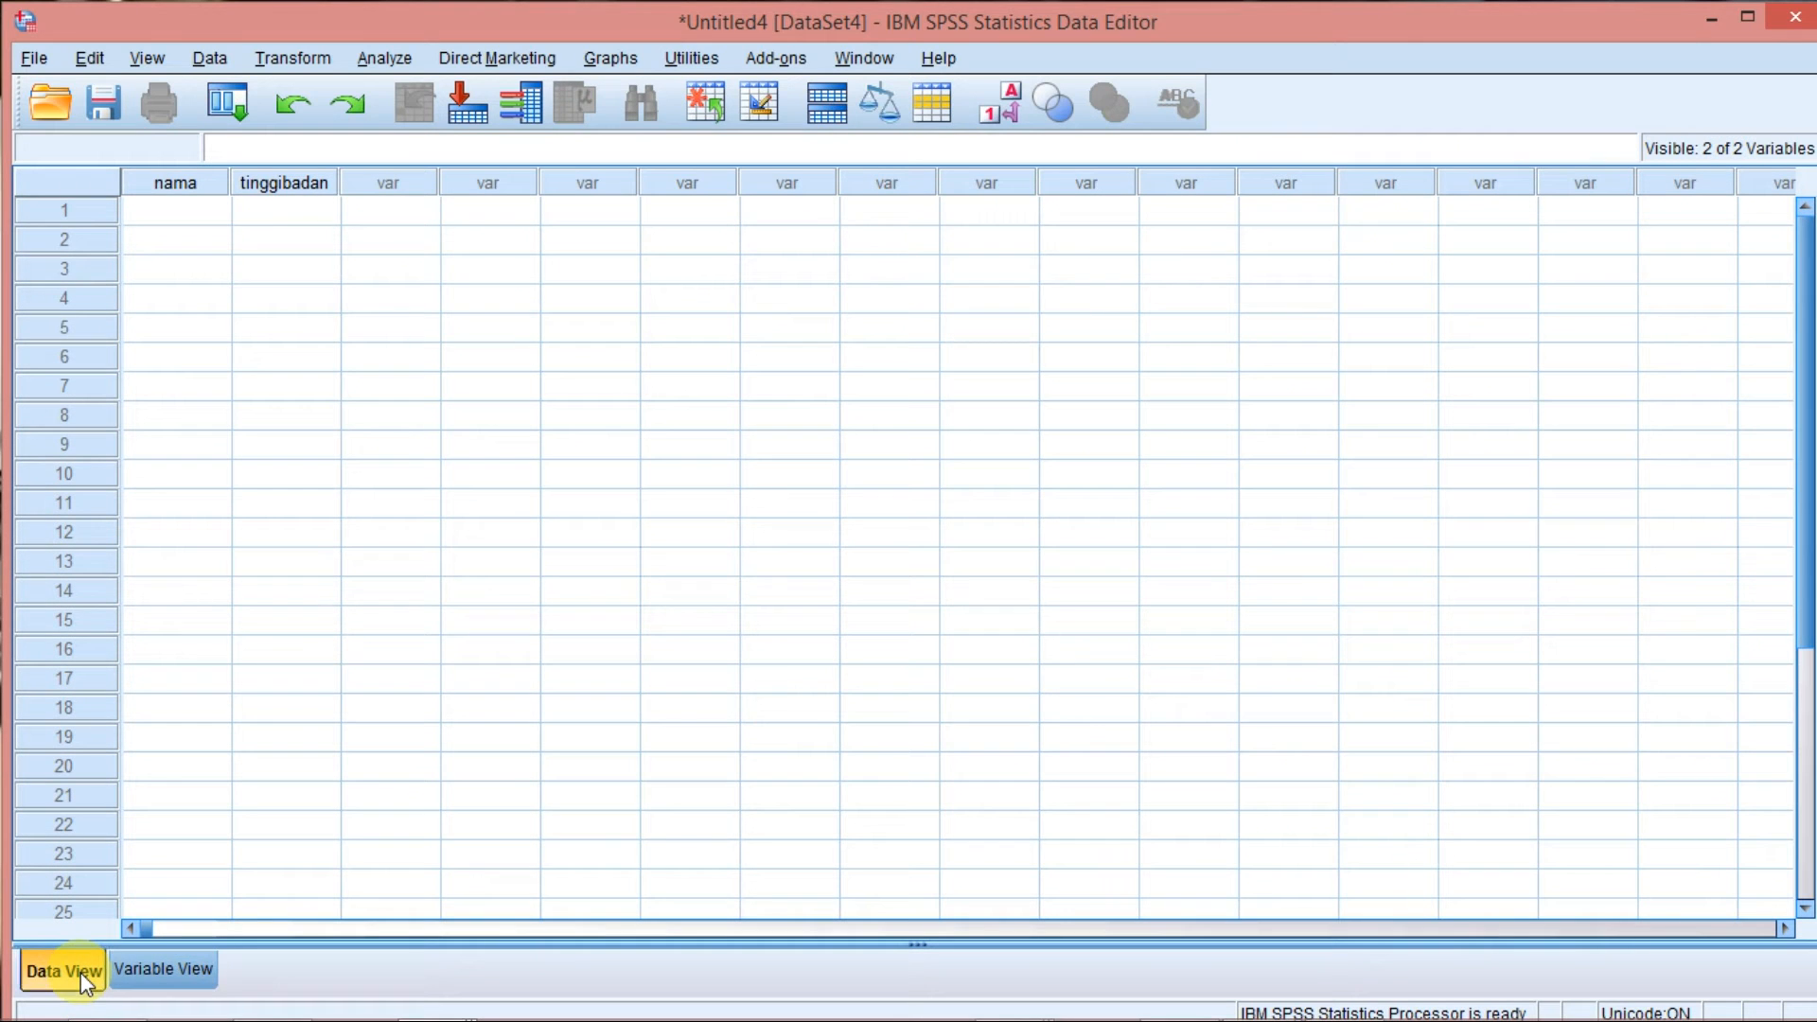
click(170, 185)
click(260, 181)
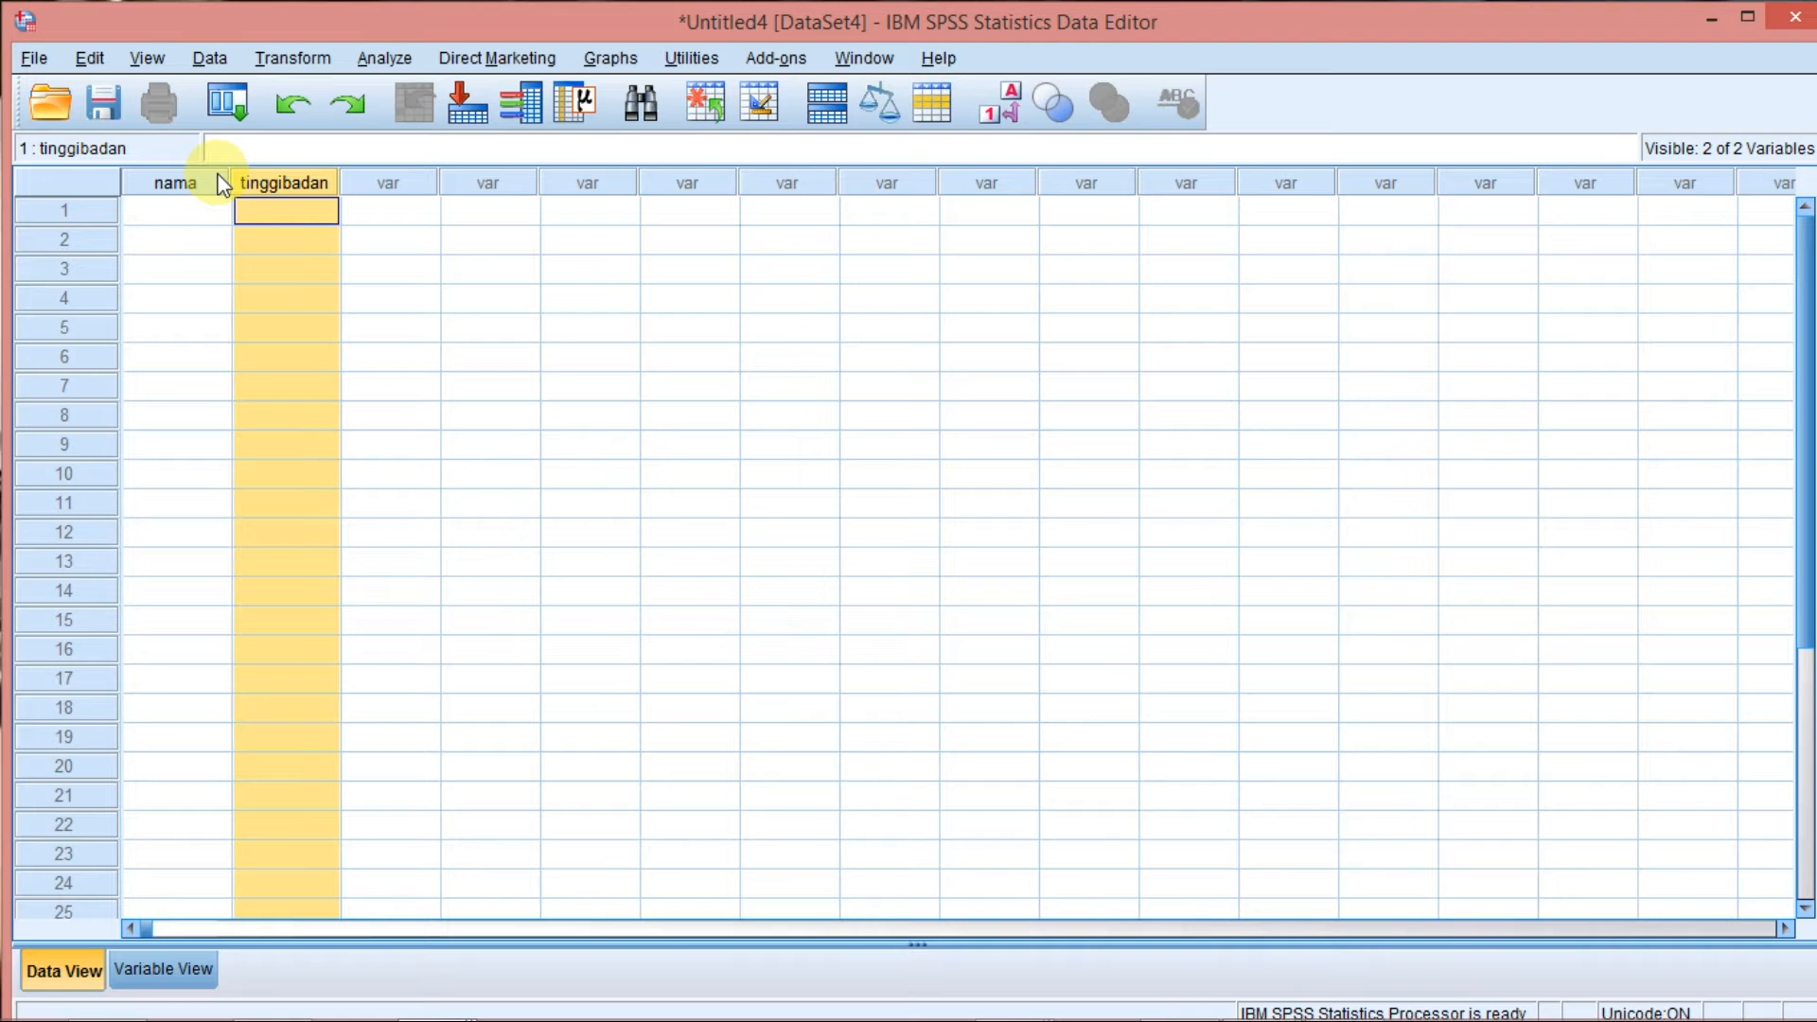
drag(225, 179, 625, 180)
click(272, 184)
click(441, 188)
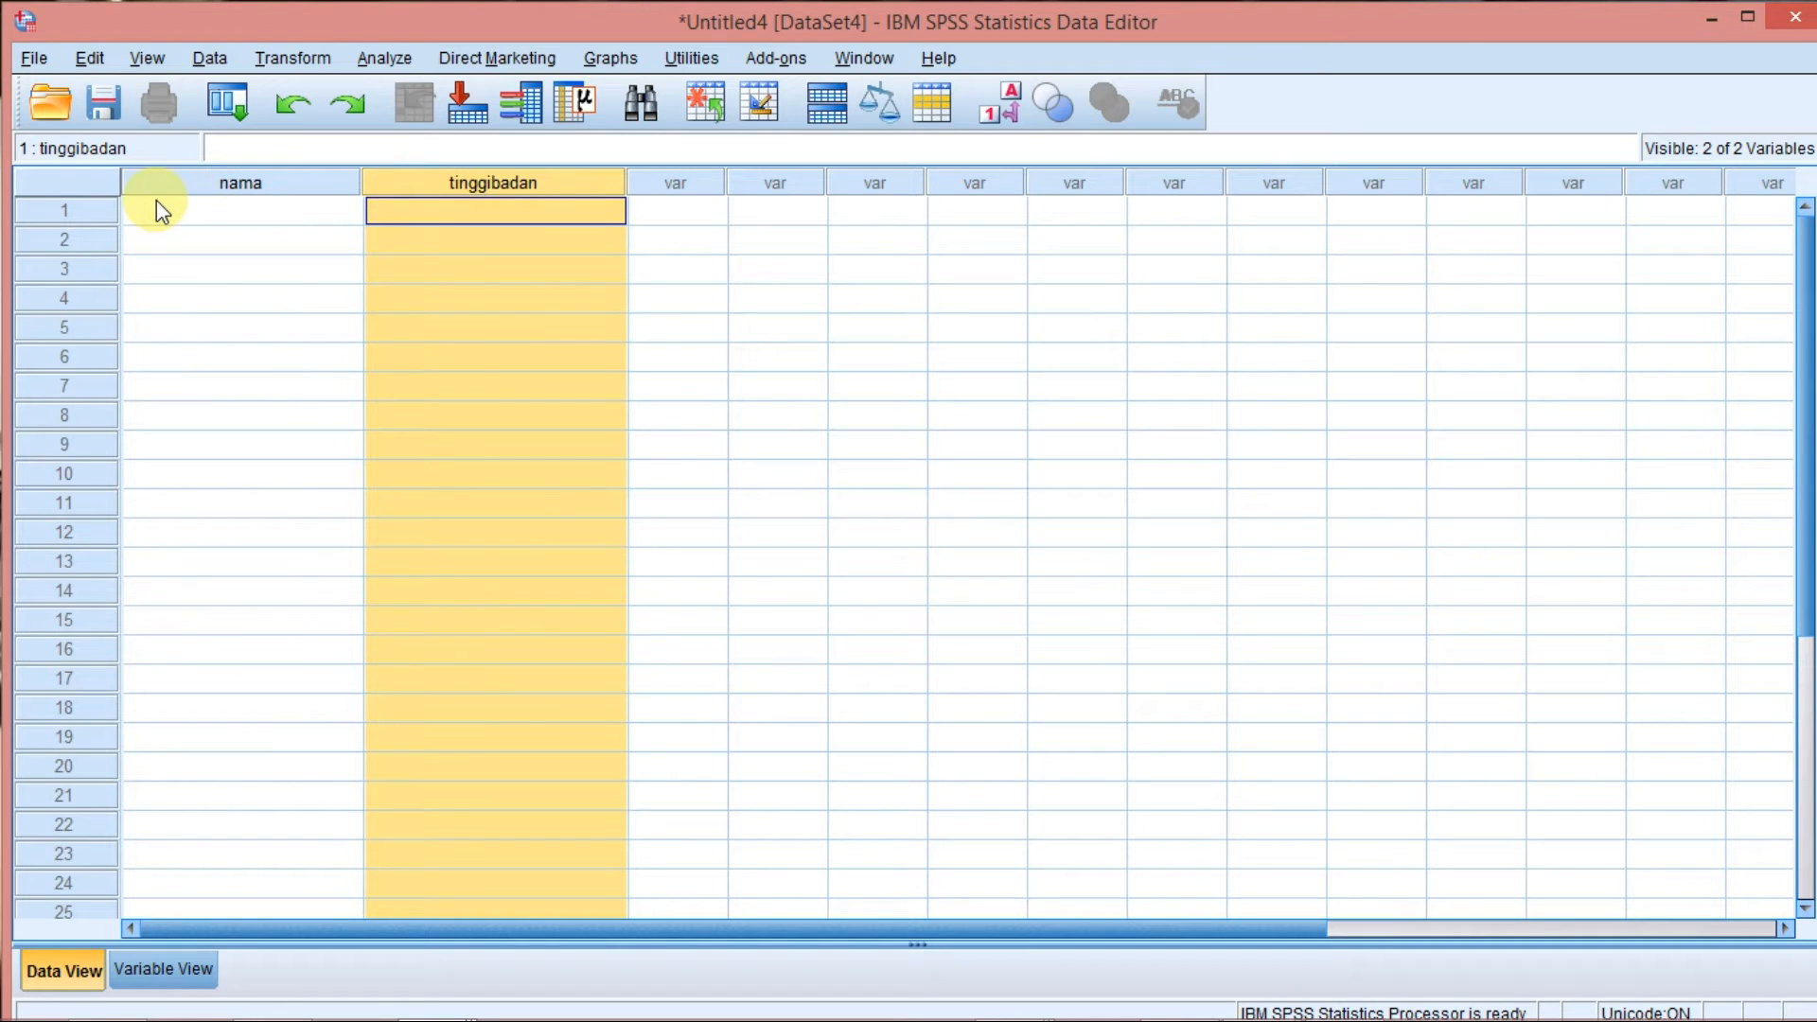
Highlight case rows 1 to 9 in the data sheet, followed by the whole nama column.
click(81, 210)
click(82, 238)
click(81, 269)
click(82, 299)
click(81, 358)
drag(94, 214, 110, 435)
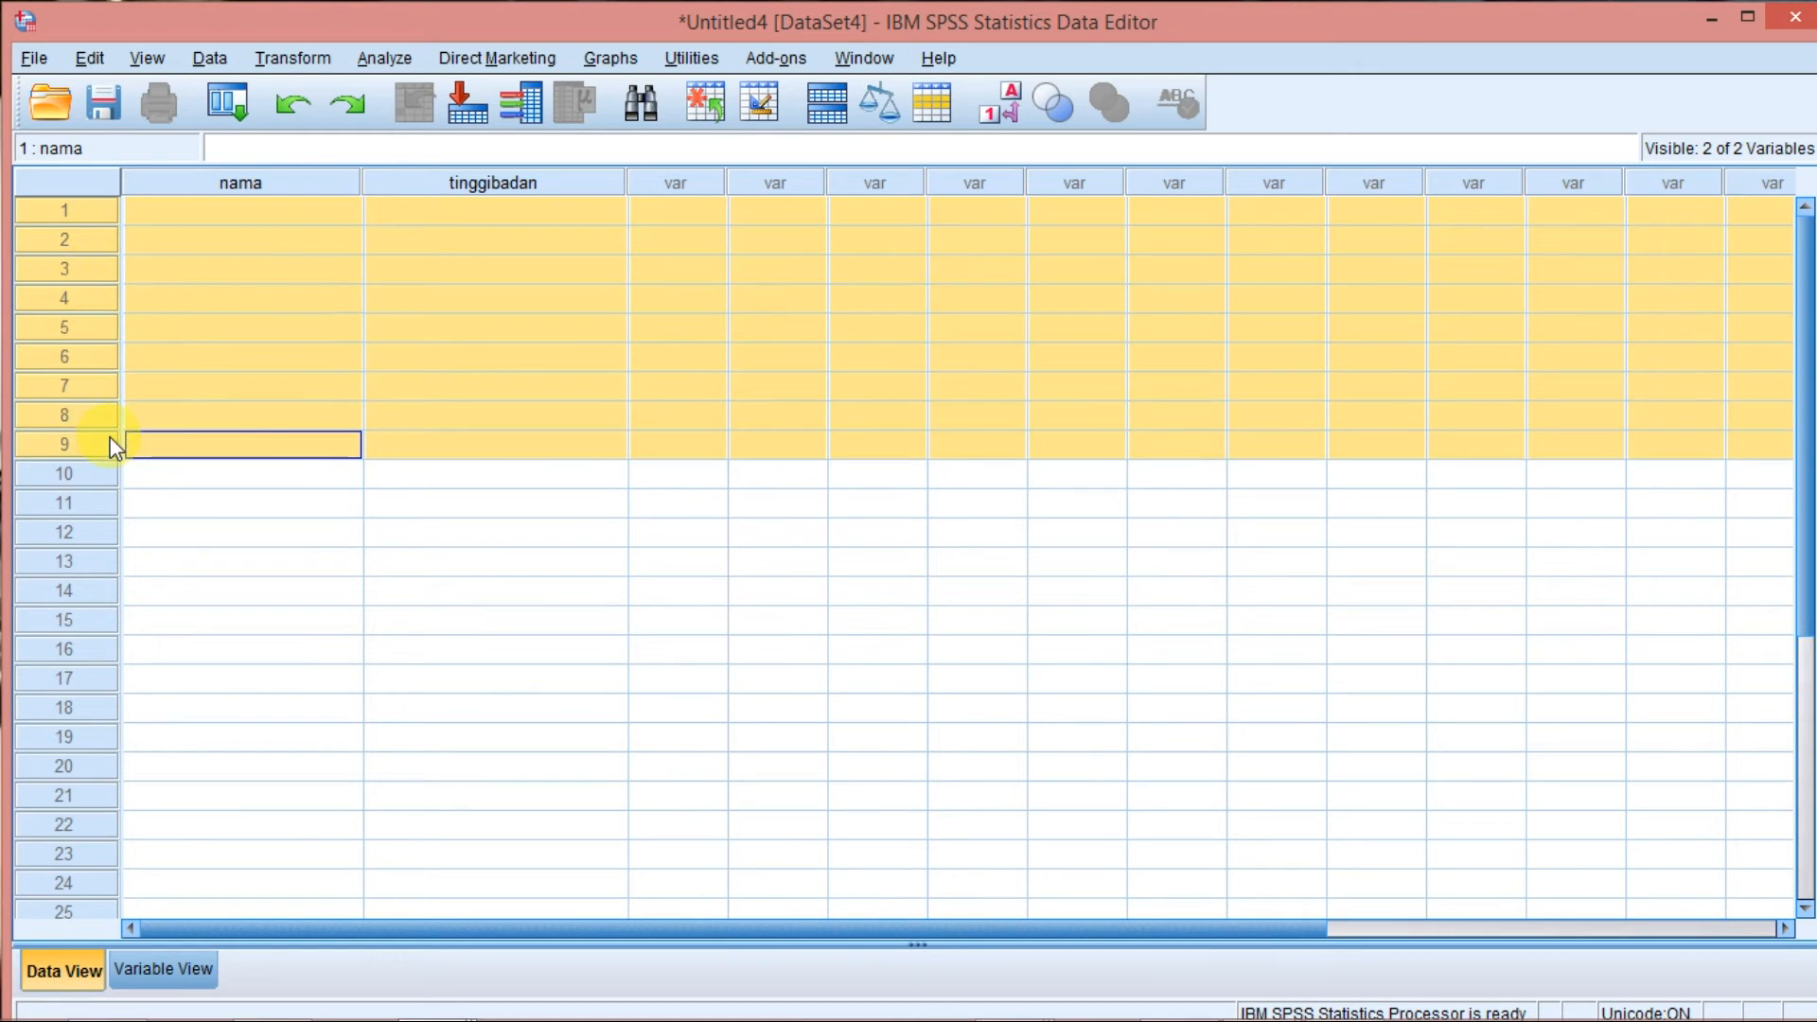
click(248, 189)
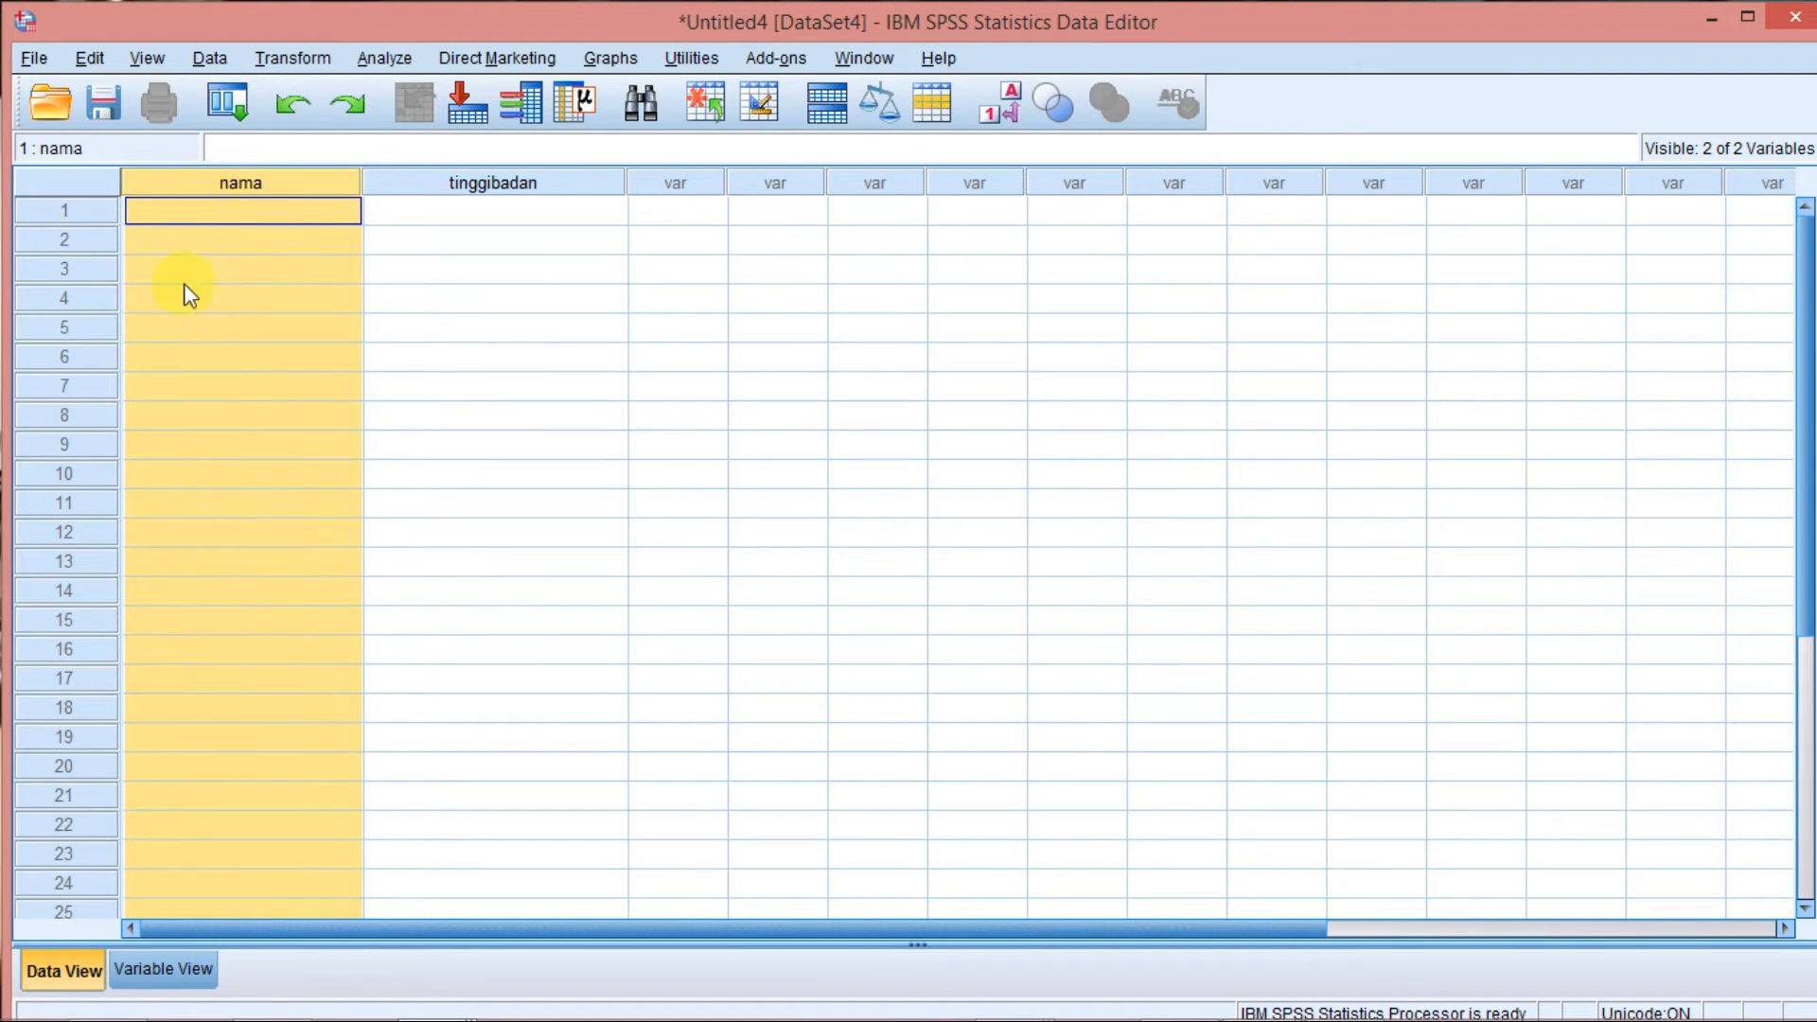
Change the nama variable's type to String with 8 characters in Variable View.
click(137, 973)
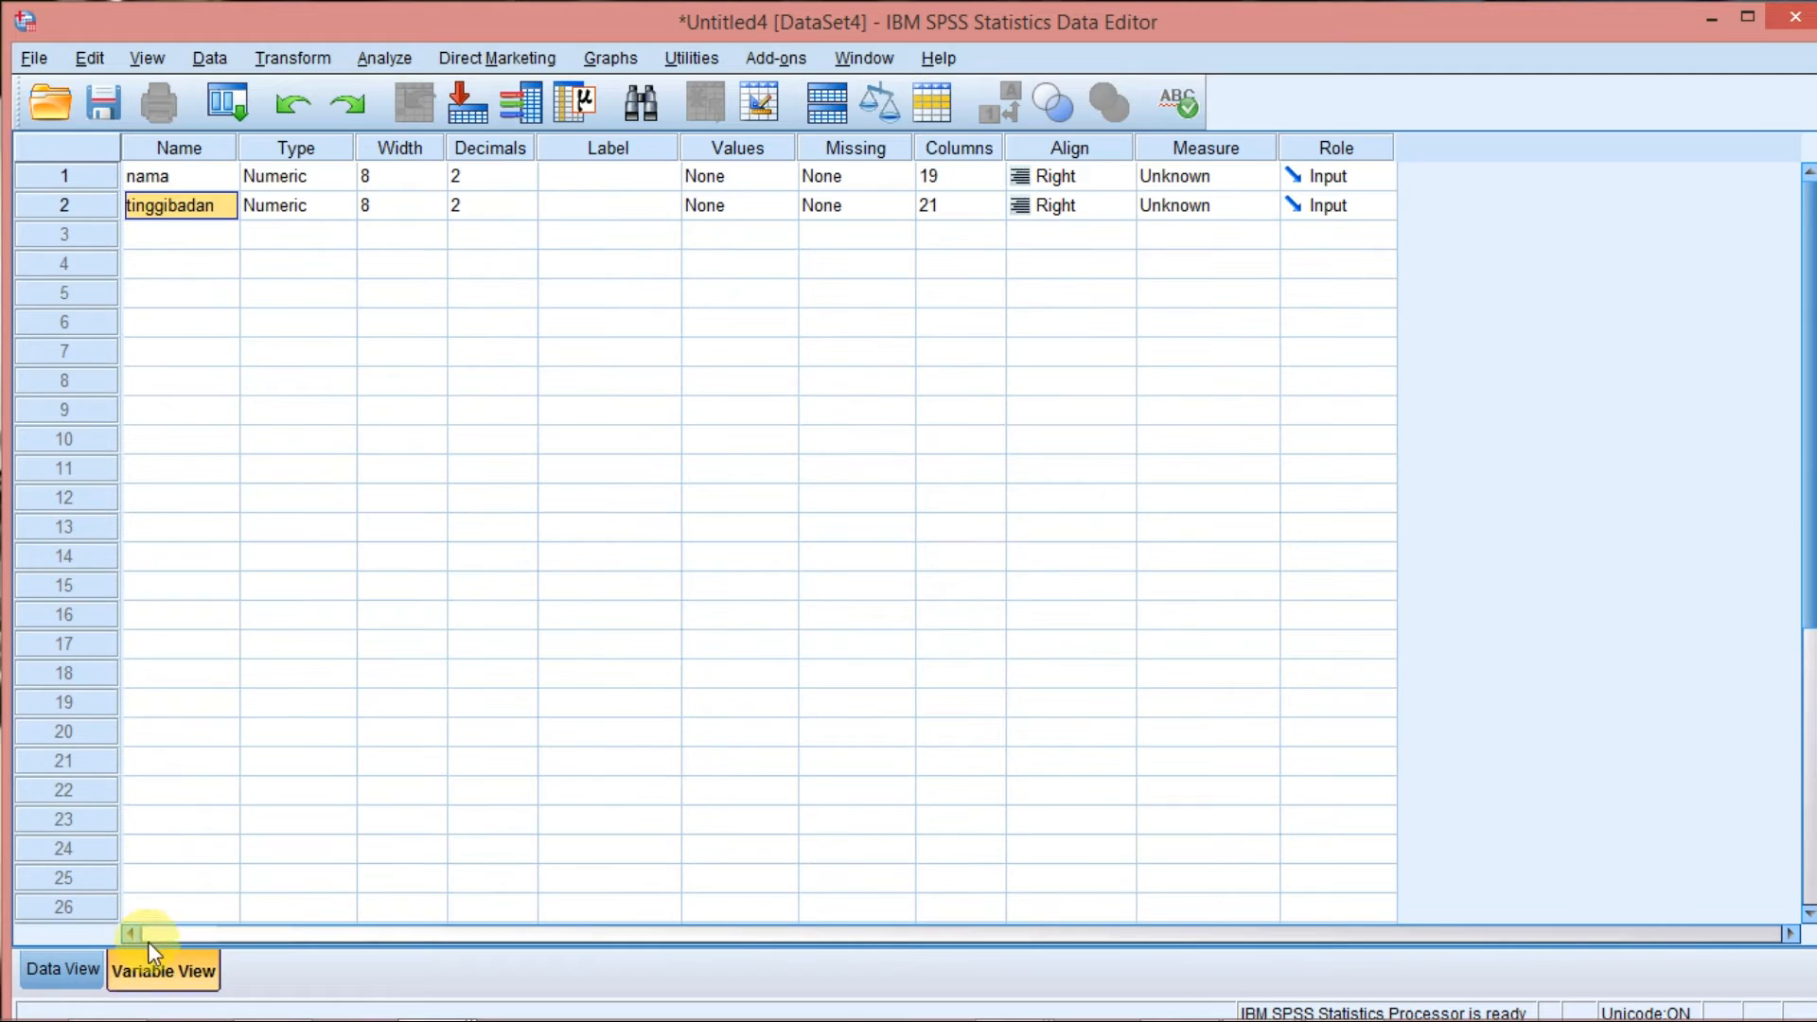
click(187, 173)
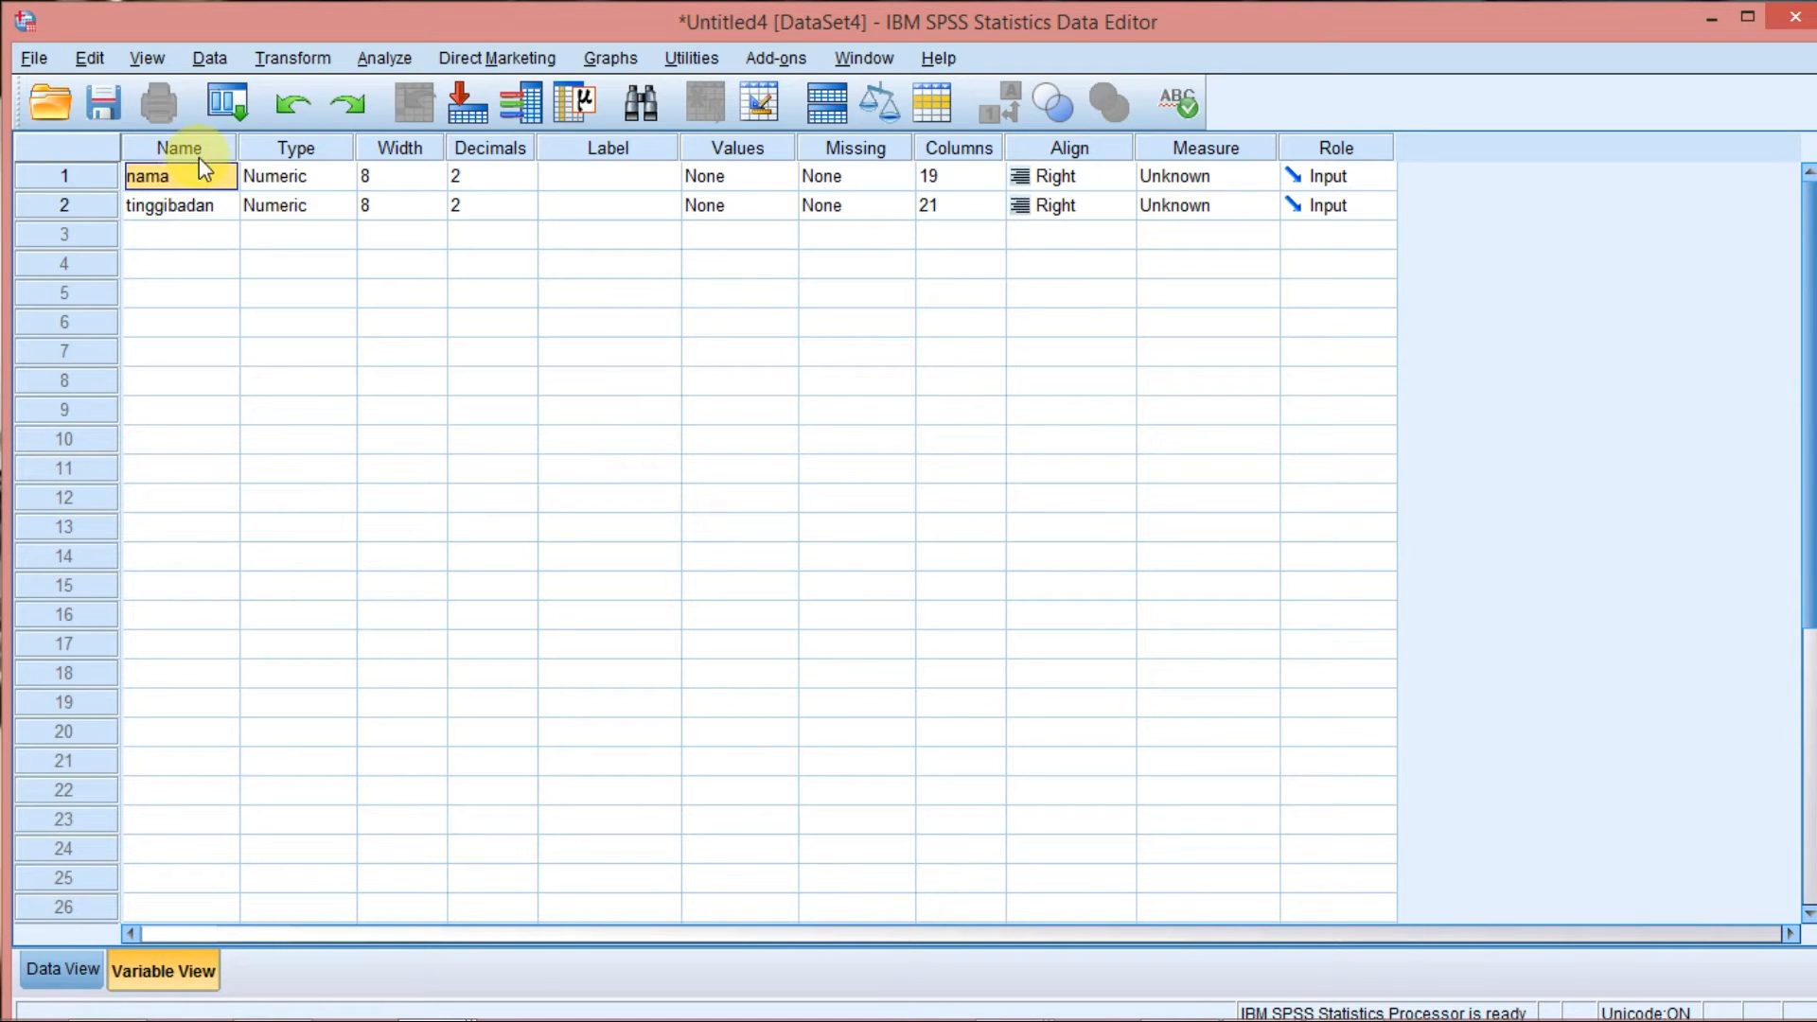
click(320, 180)
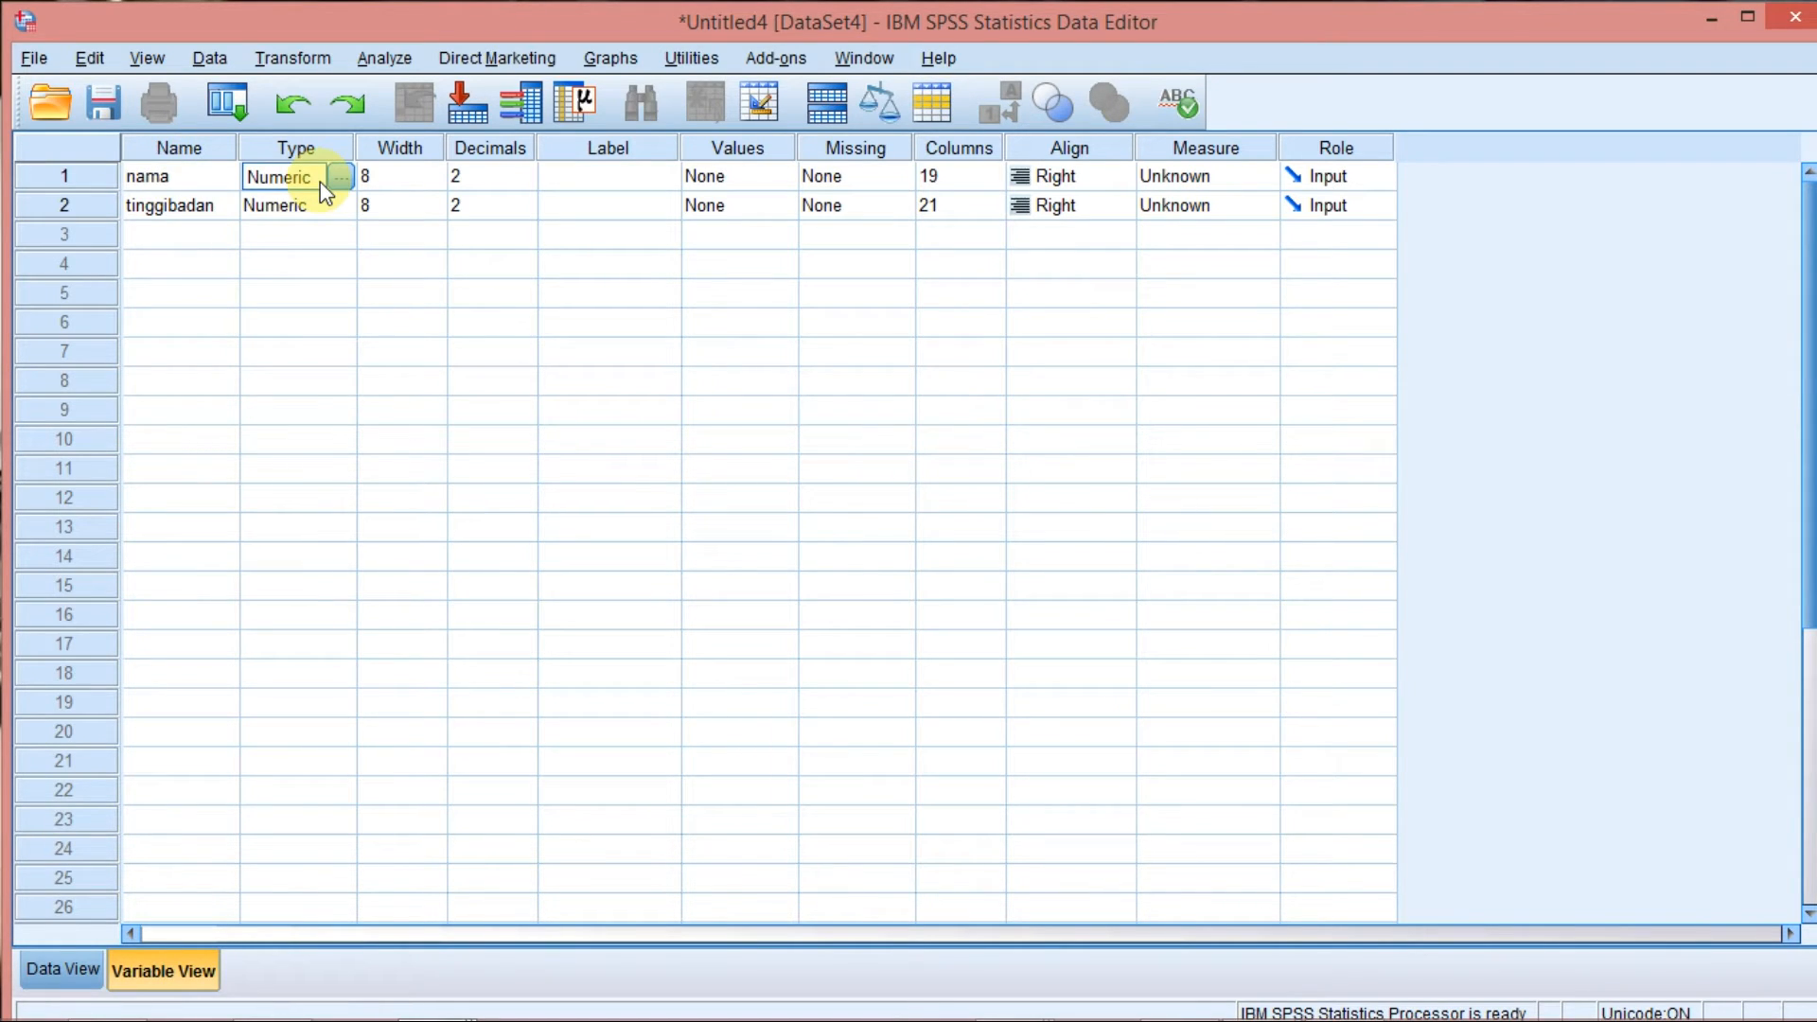
click(338, 178)
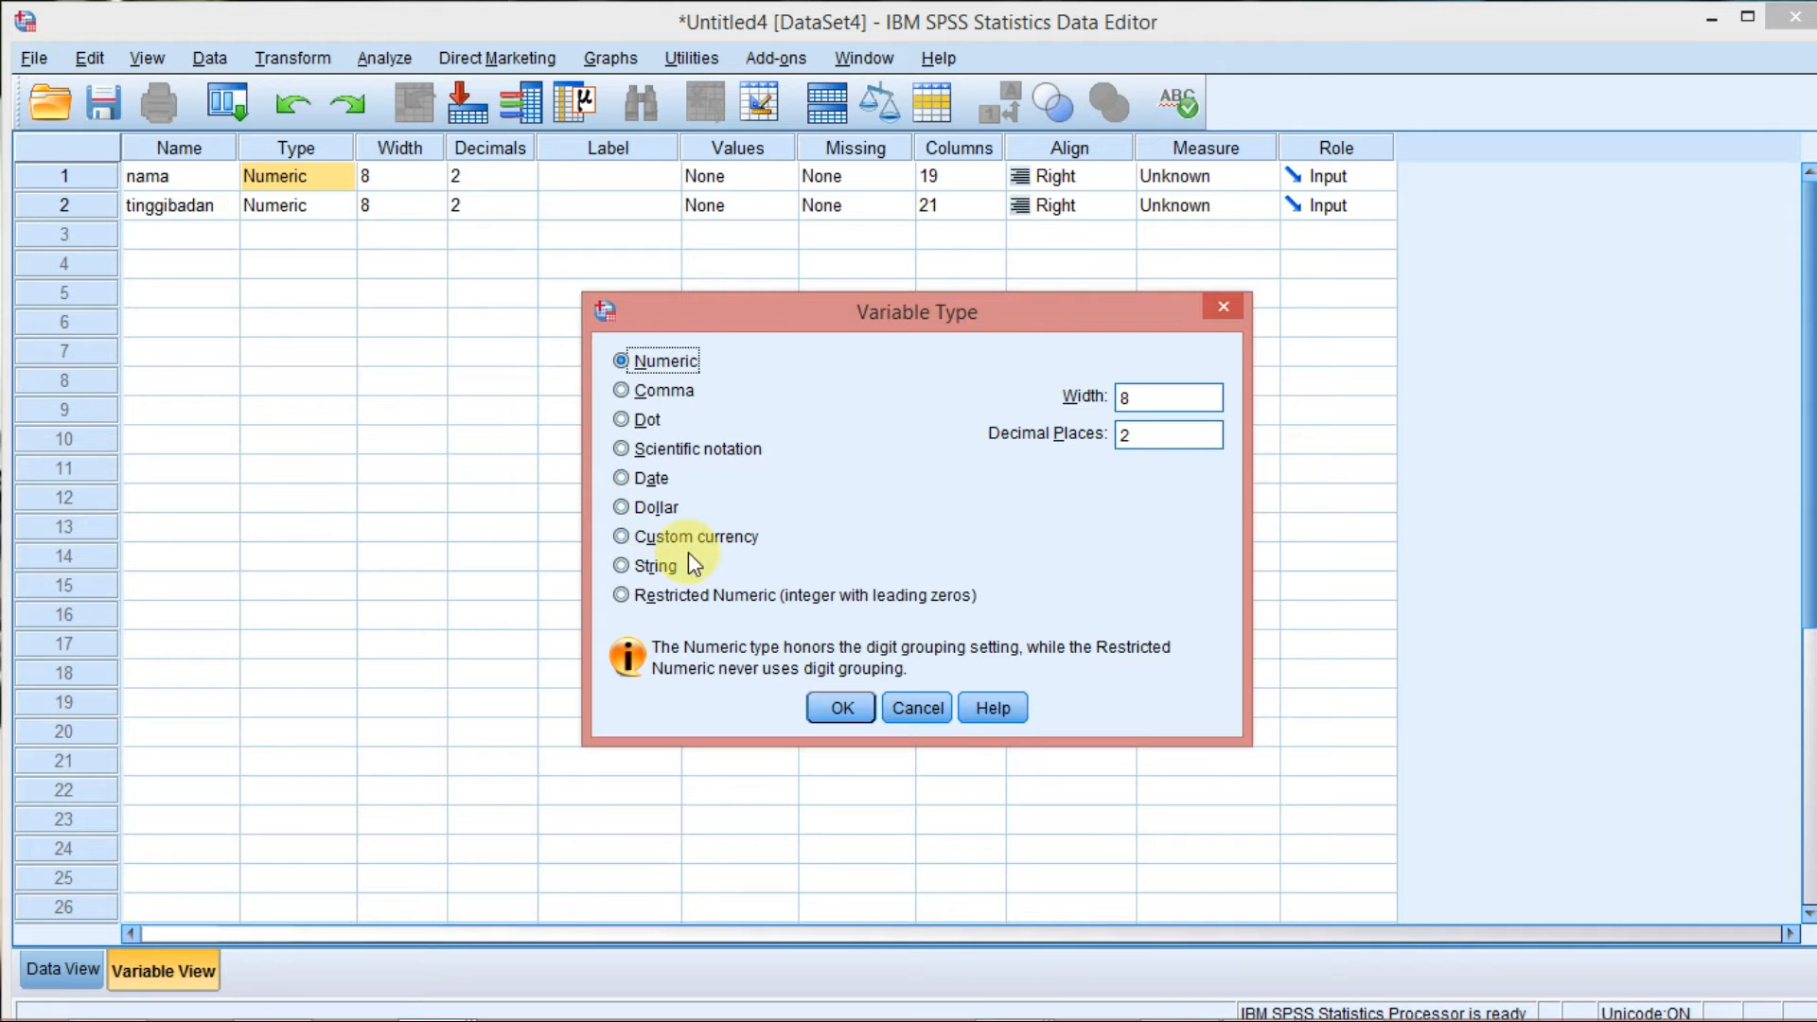
click(638, 571)
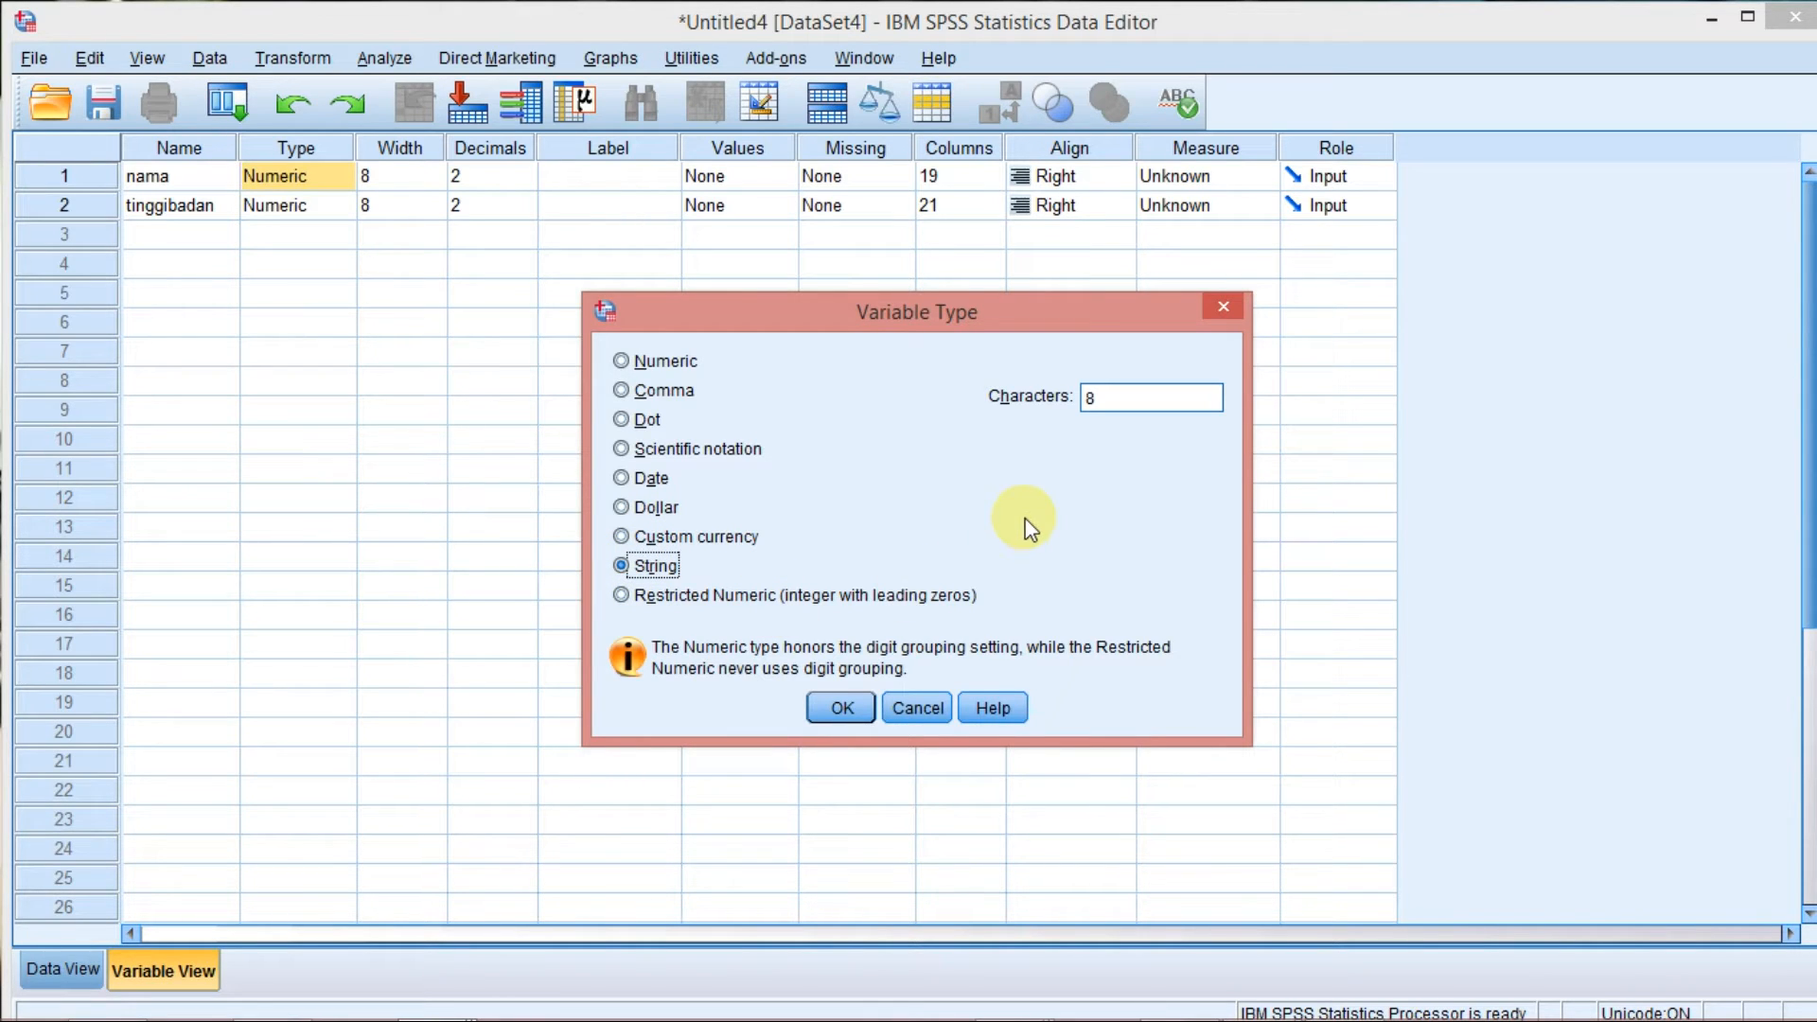
click(1091, 398)
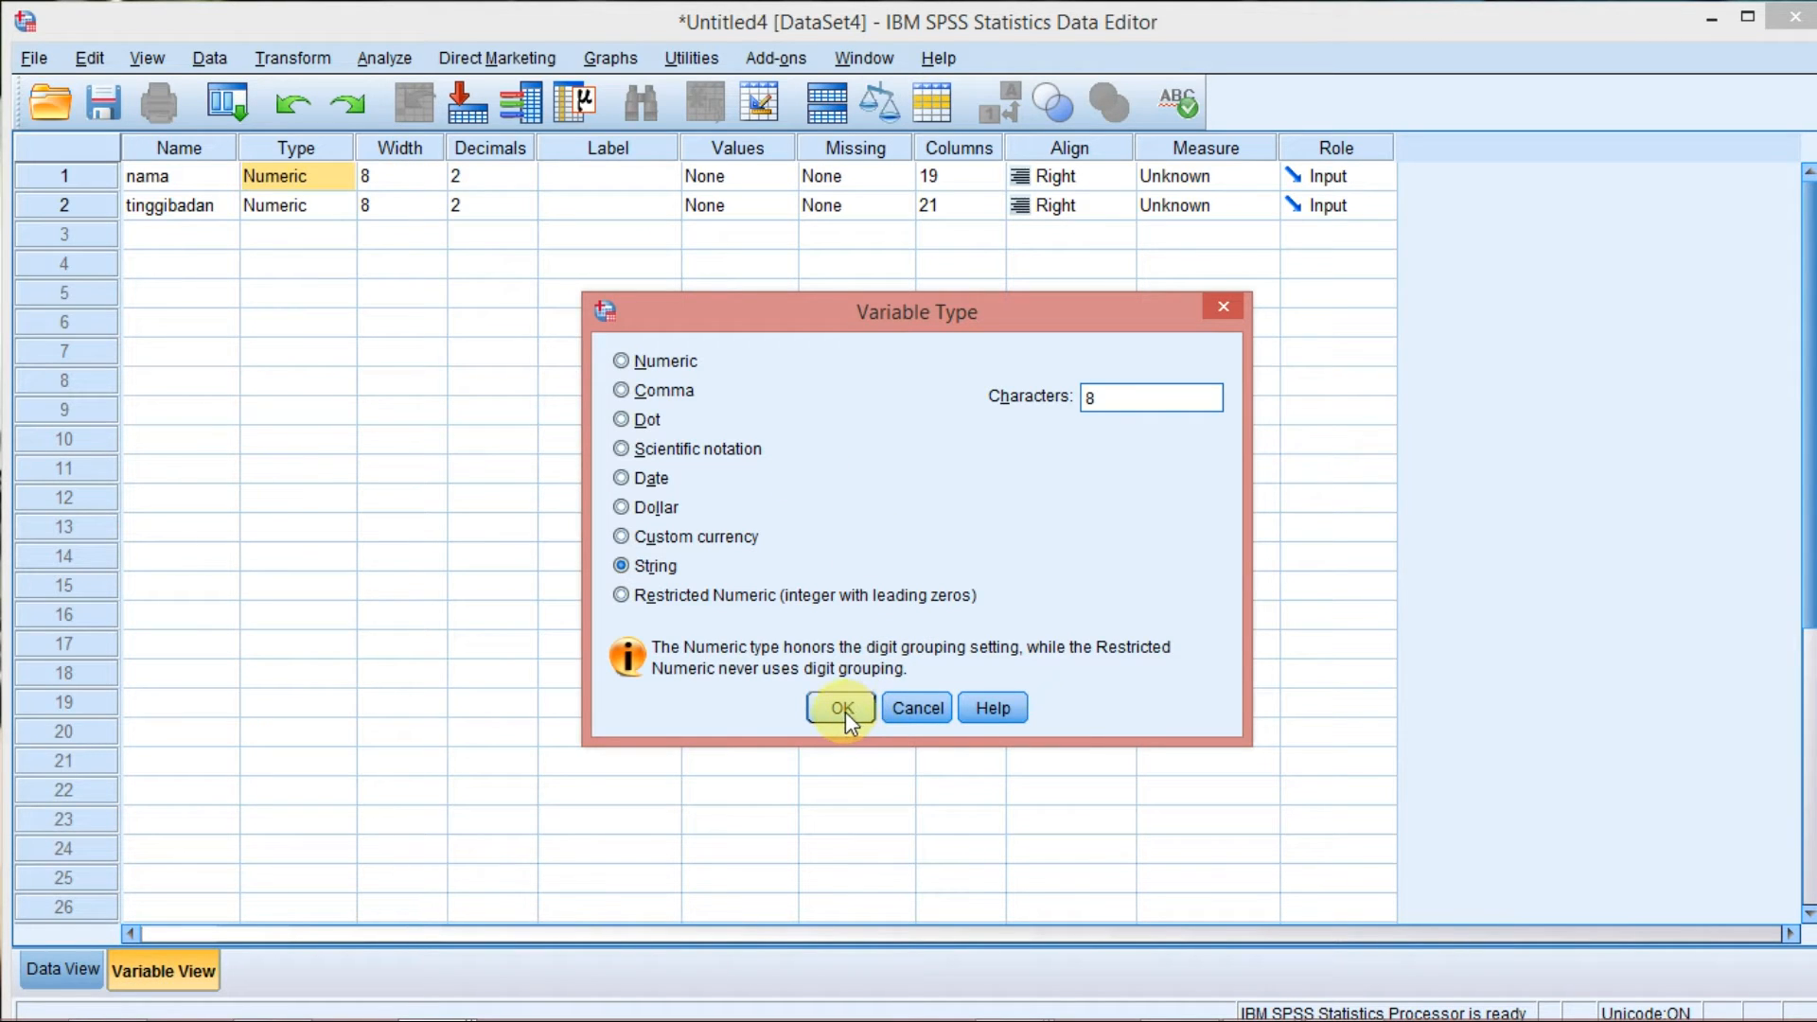
click(656, 565)
click(850, 704)
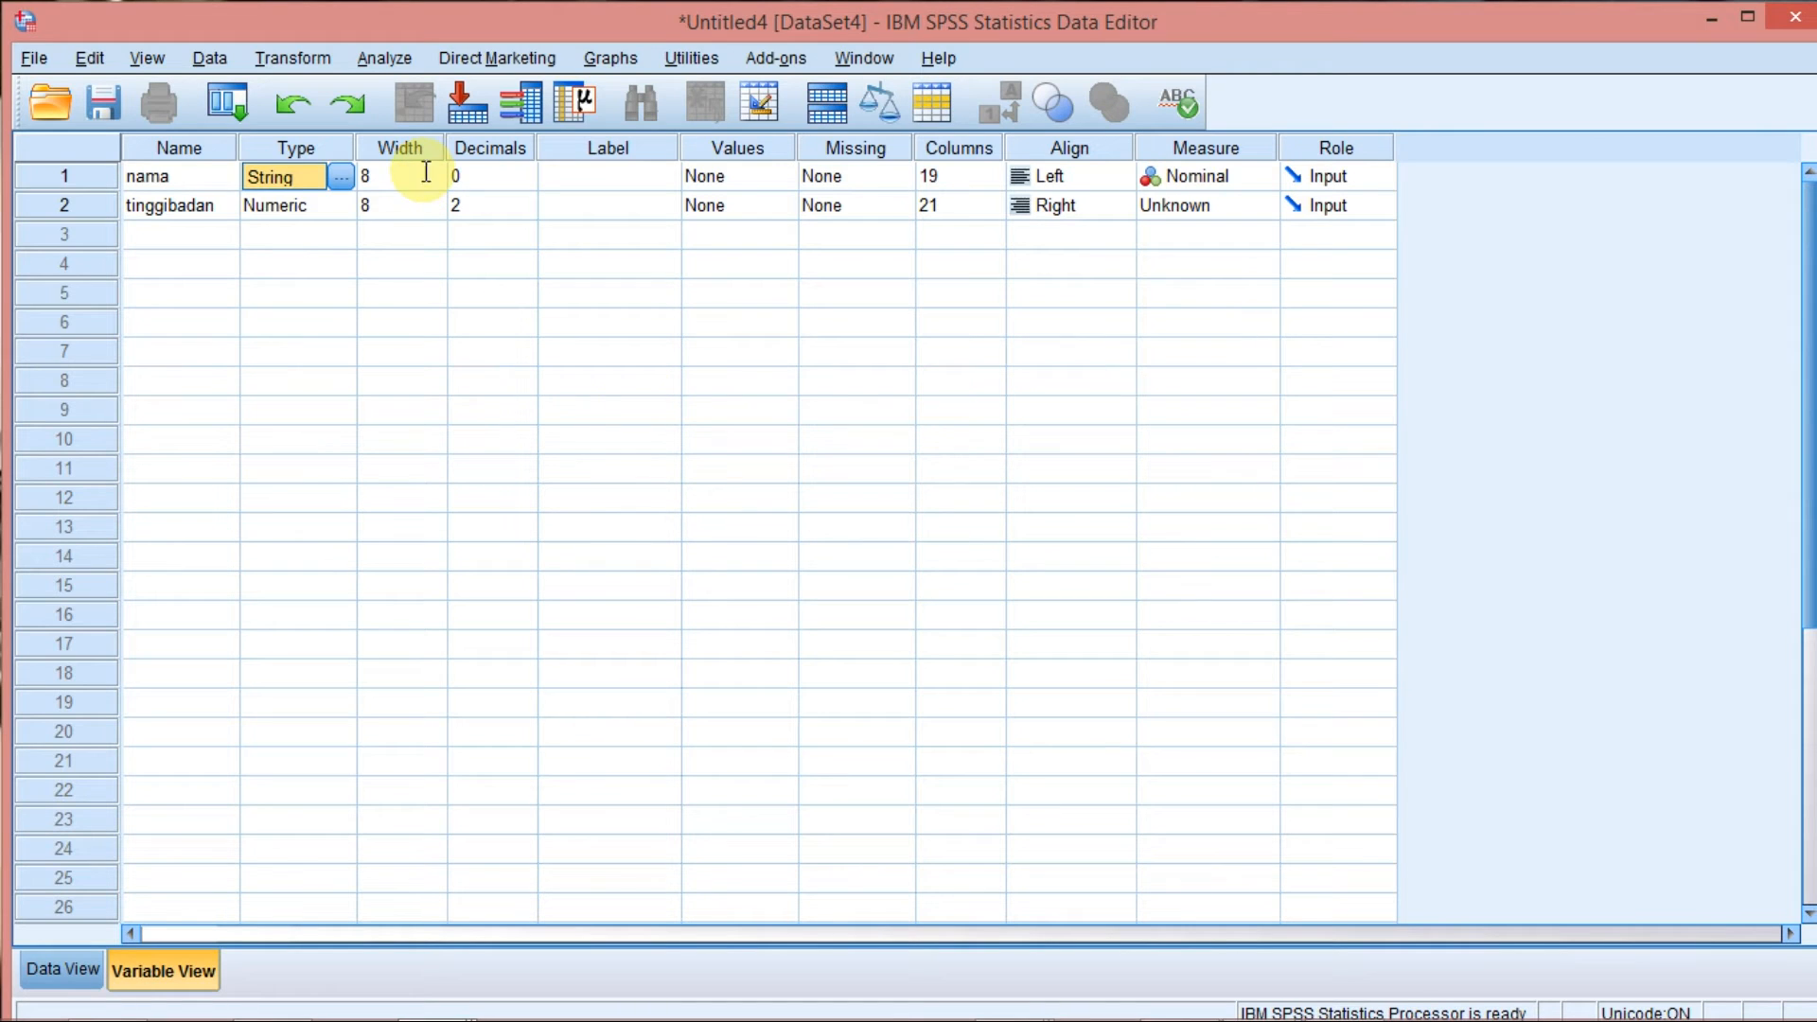
Set the width of the nama variable to 20.
click(424, 173)
click(417, 175)
drag(394, 175, 315, 182)
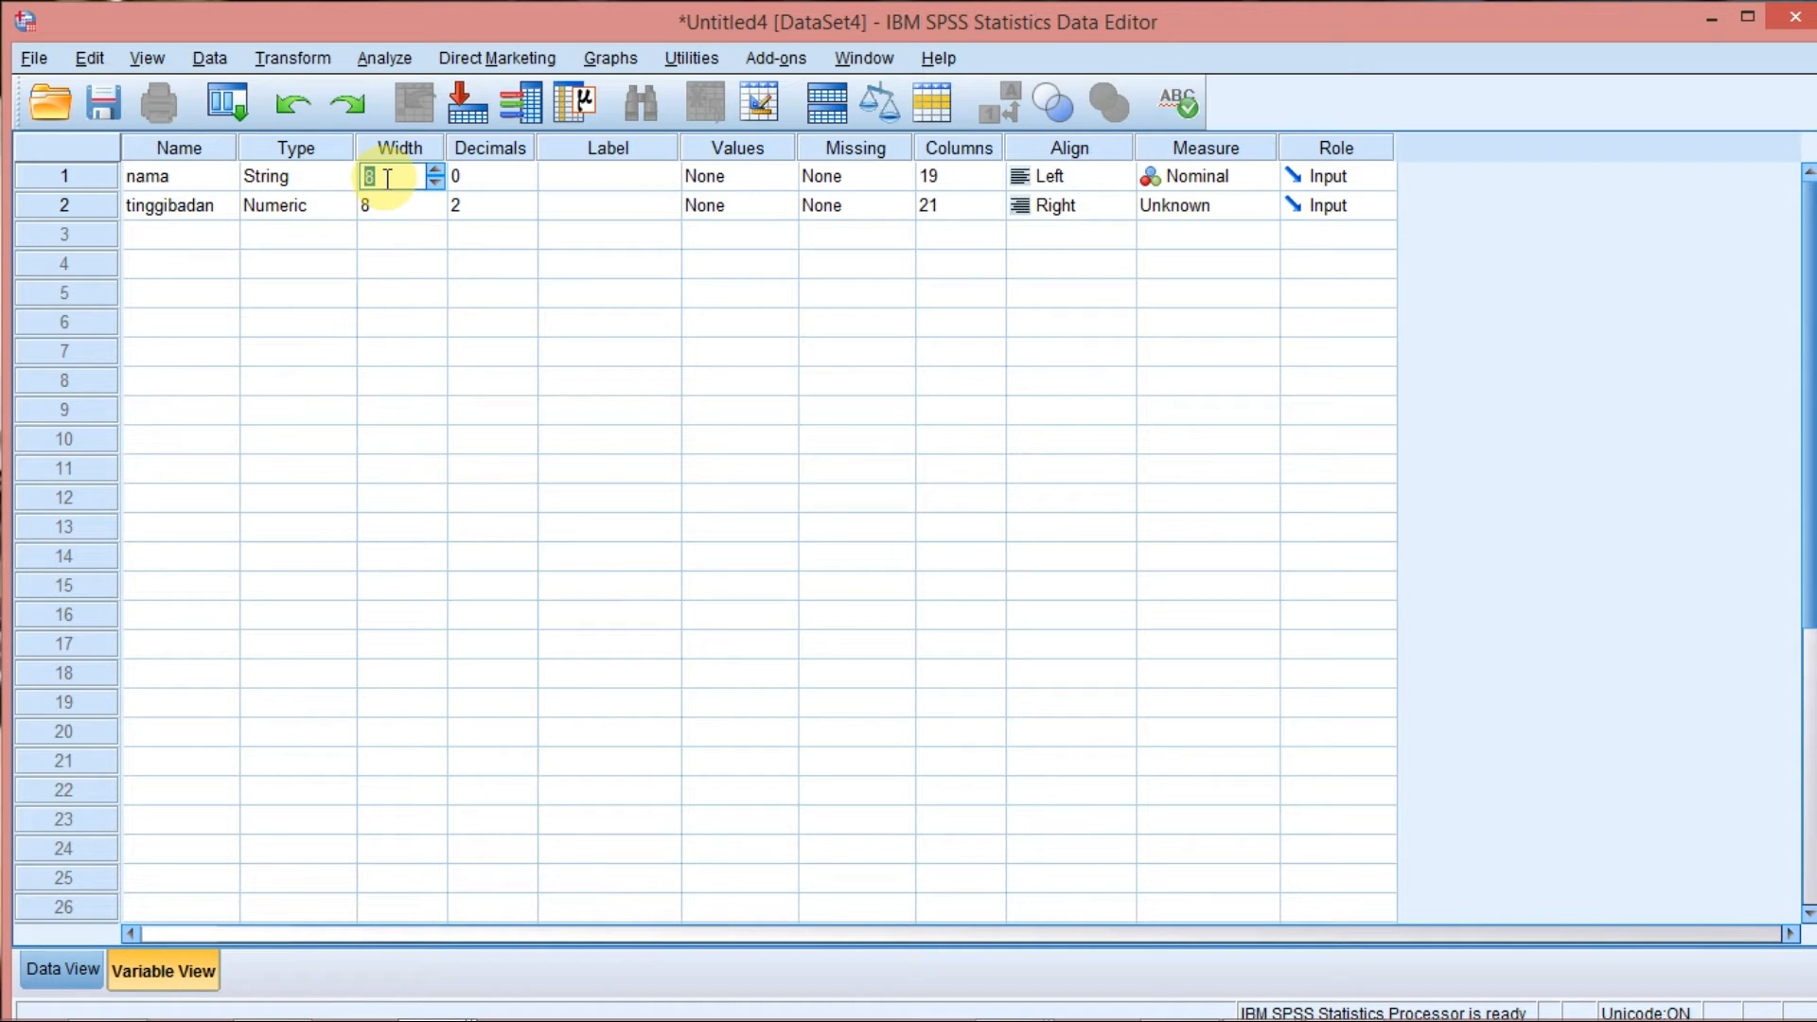
text(20)
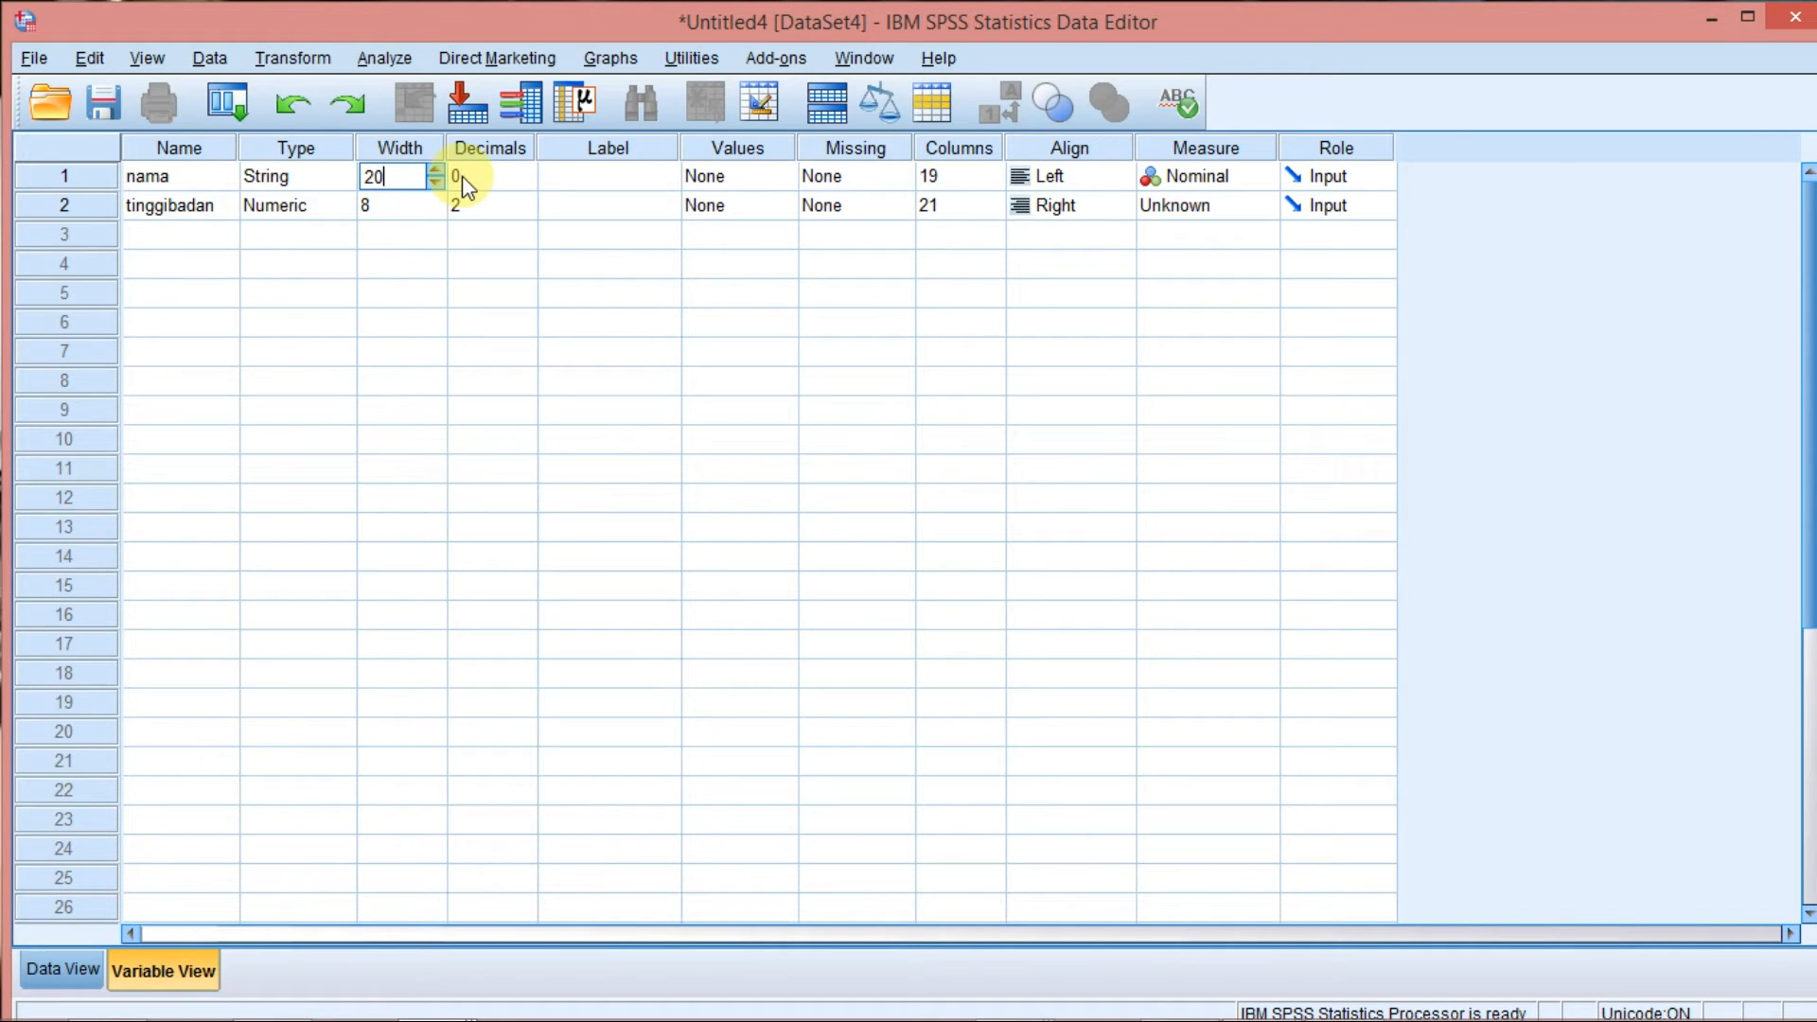
click(464, 180)
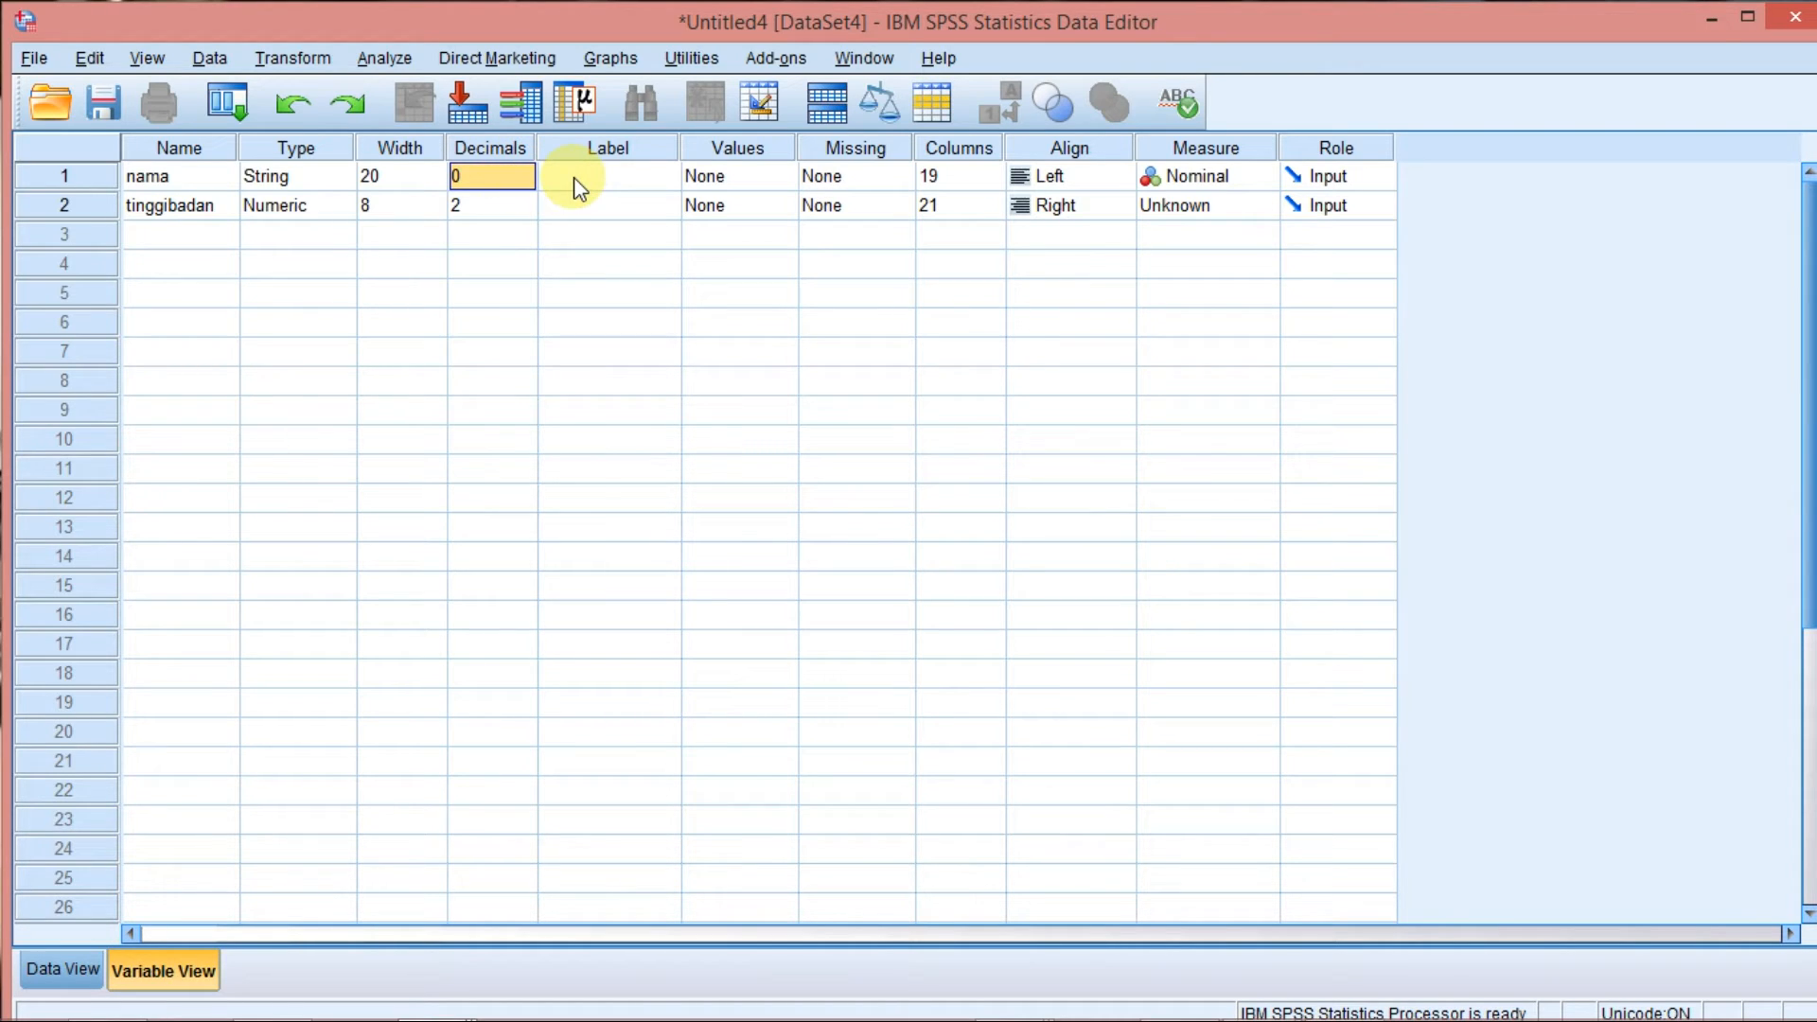
Give the nama variable the label "nama lengkap".
click(622, 176)
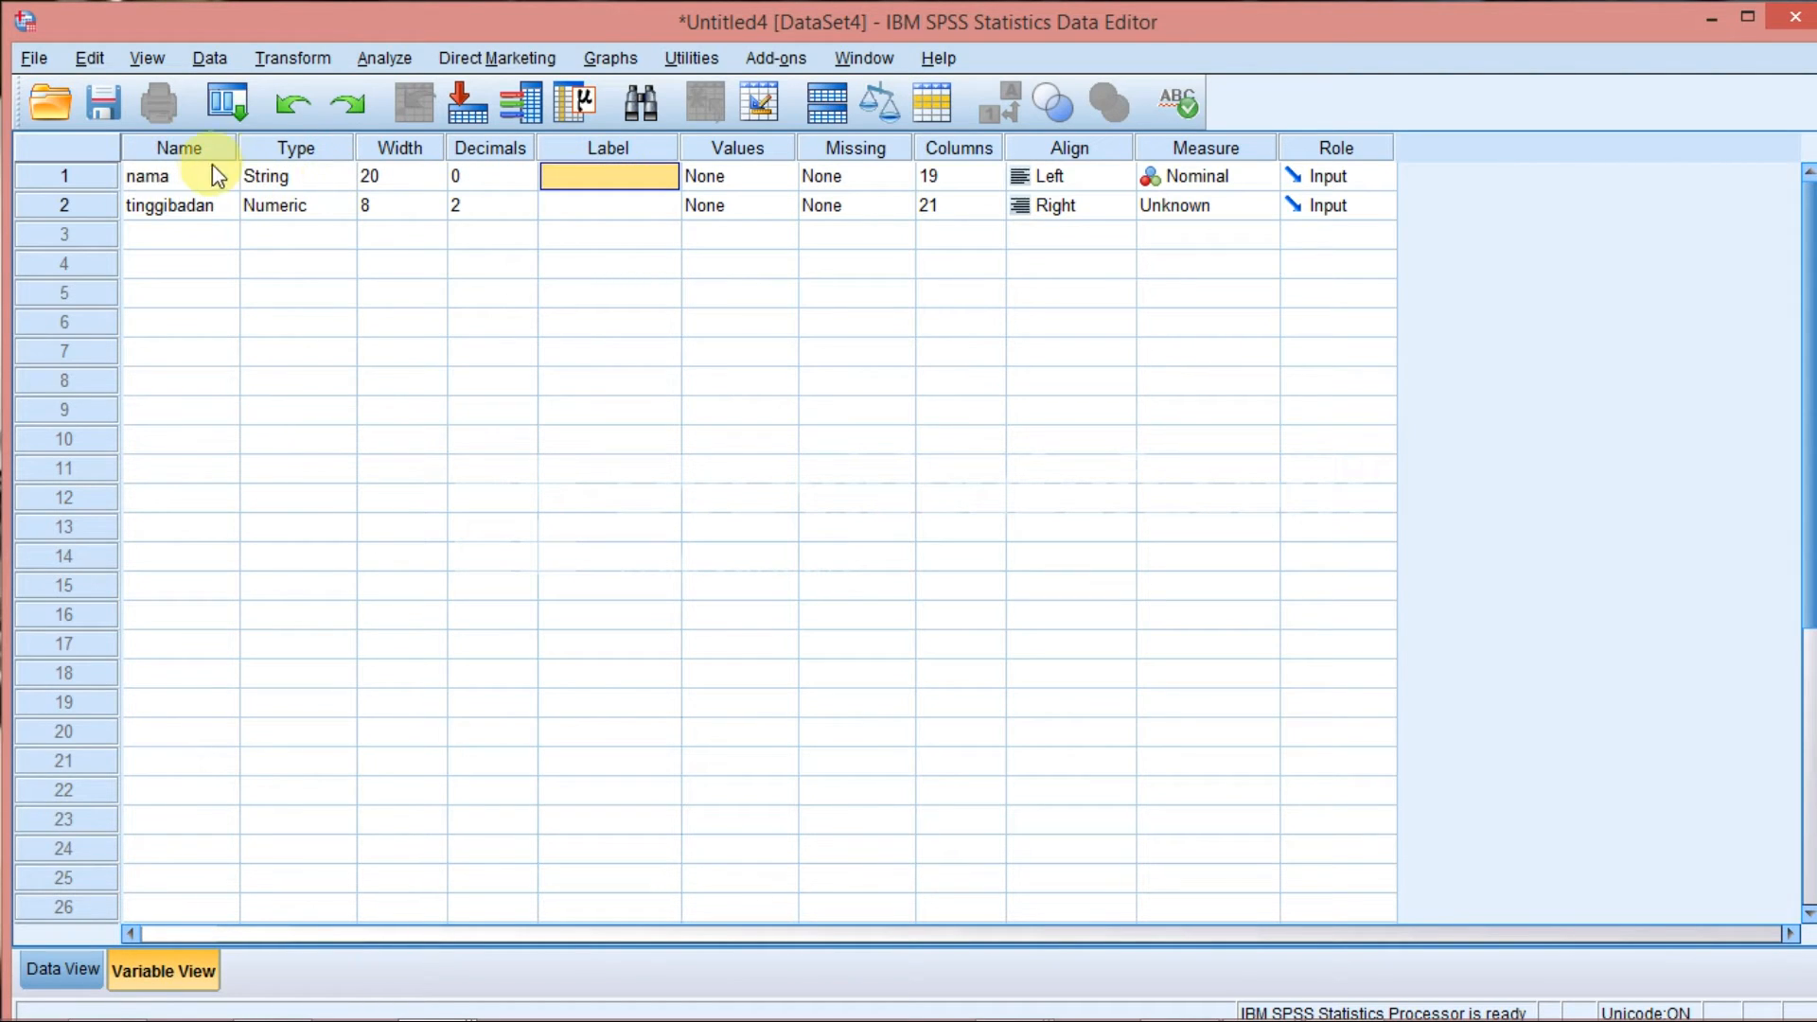
click(581, 171)
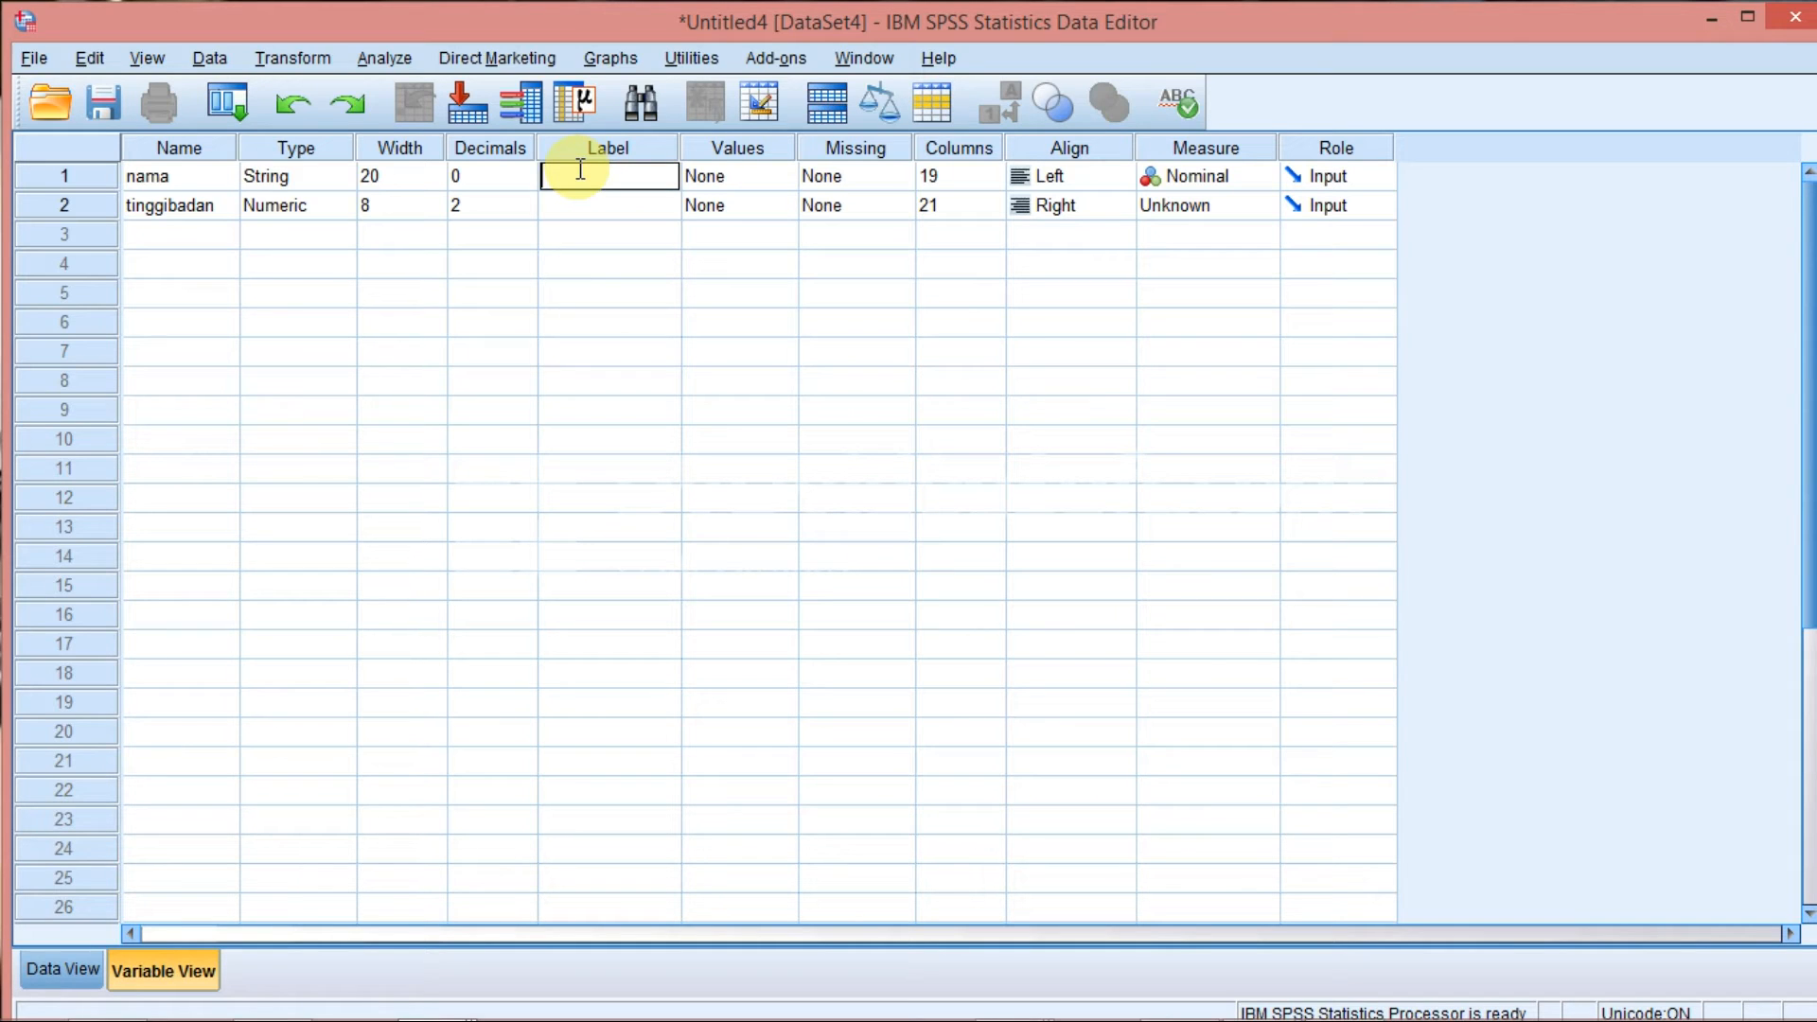
text(nama lengkap)
click(757, 180)
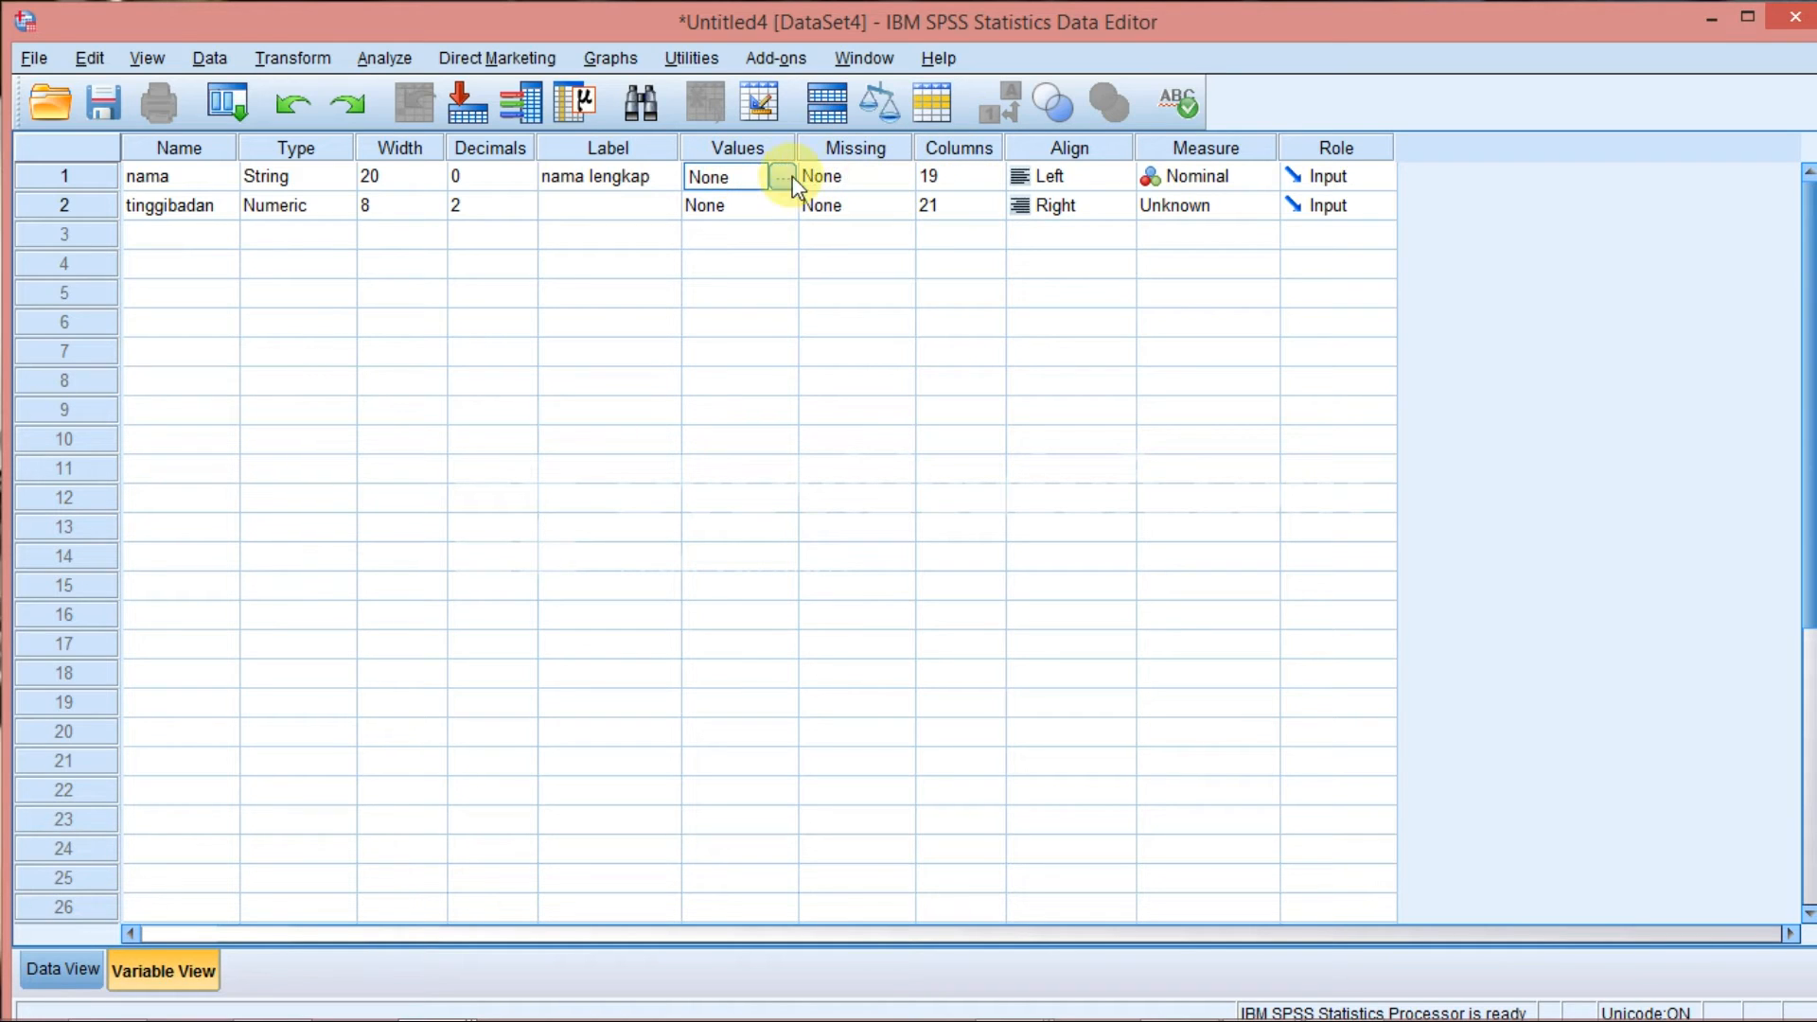
View the missing-value settings of the nama variable and close them without changes.
click(894, 180)
click(901, 176)
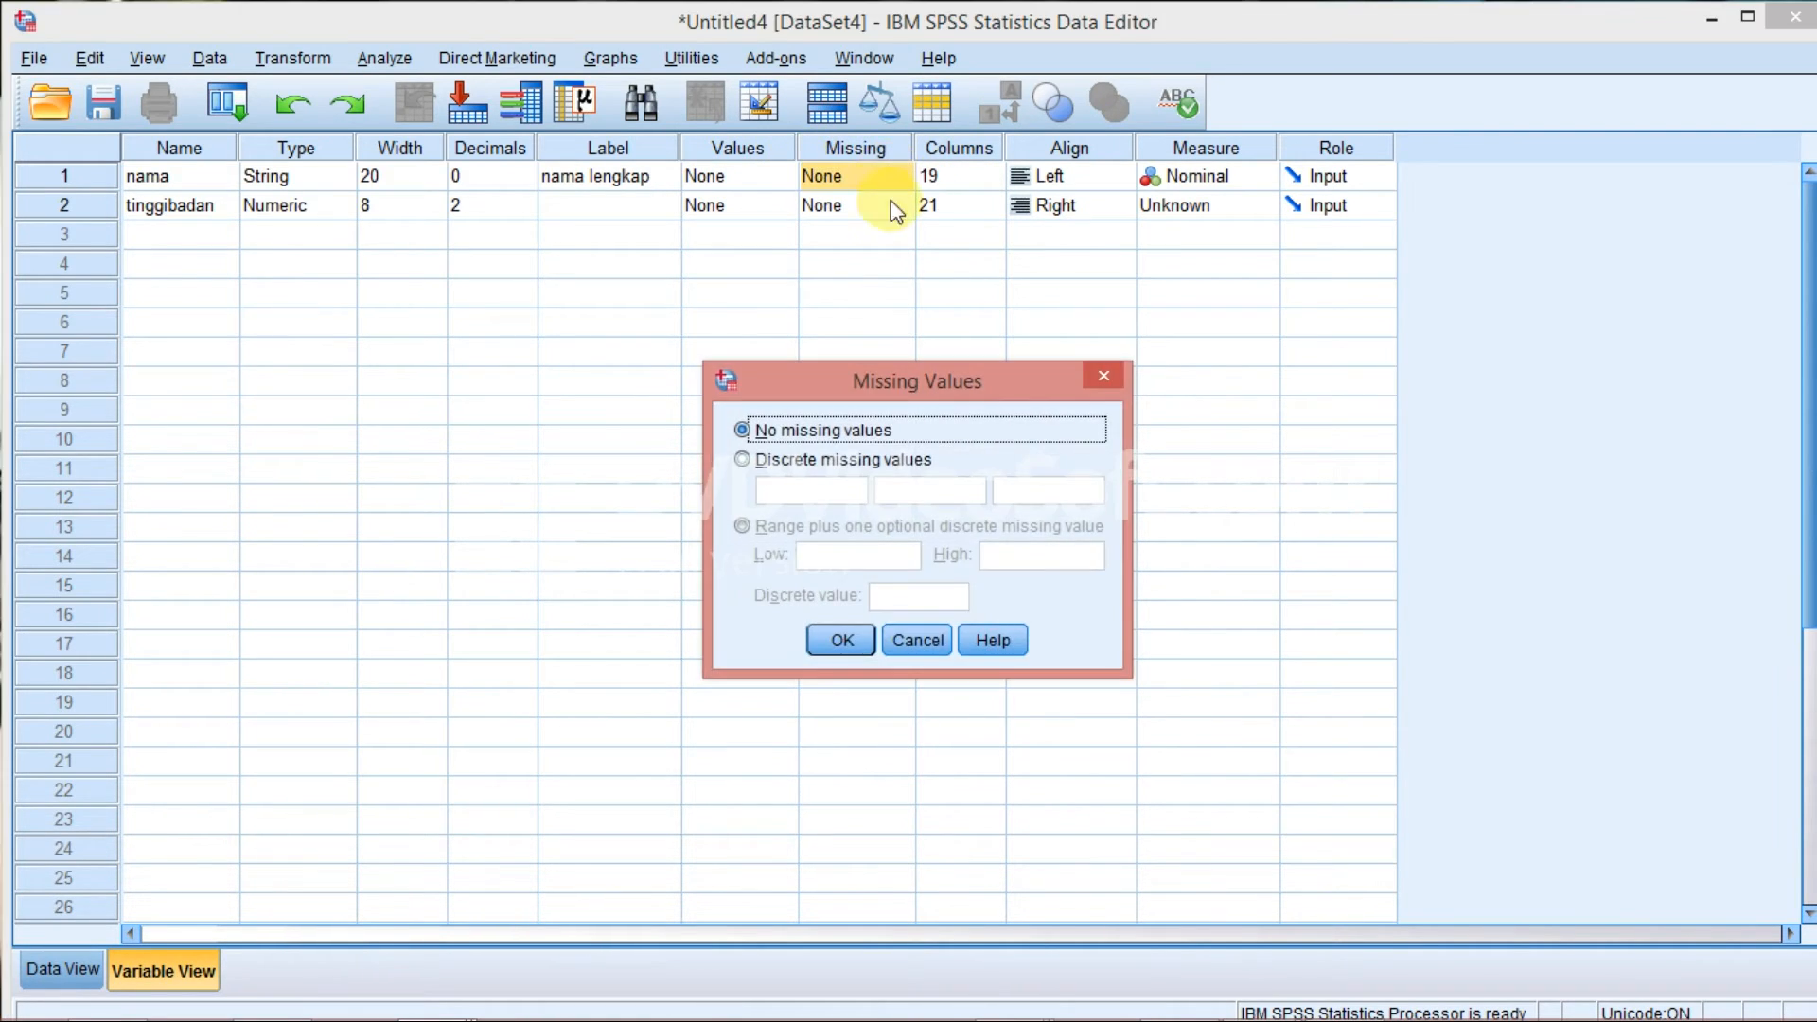
click(918, 641)
Examine the nama variable's column width setting and the matching column in Data View.
click(962, 176)
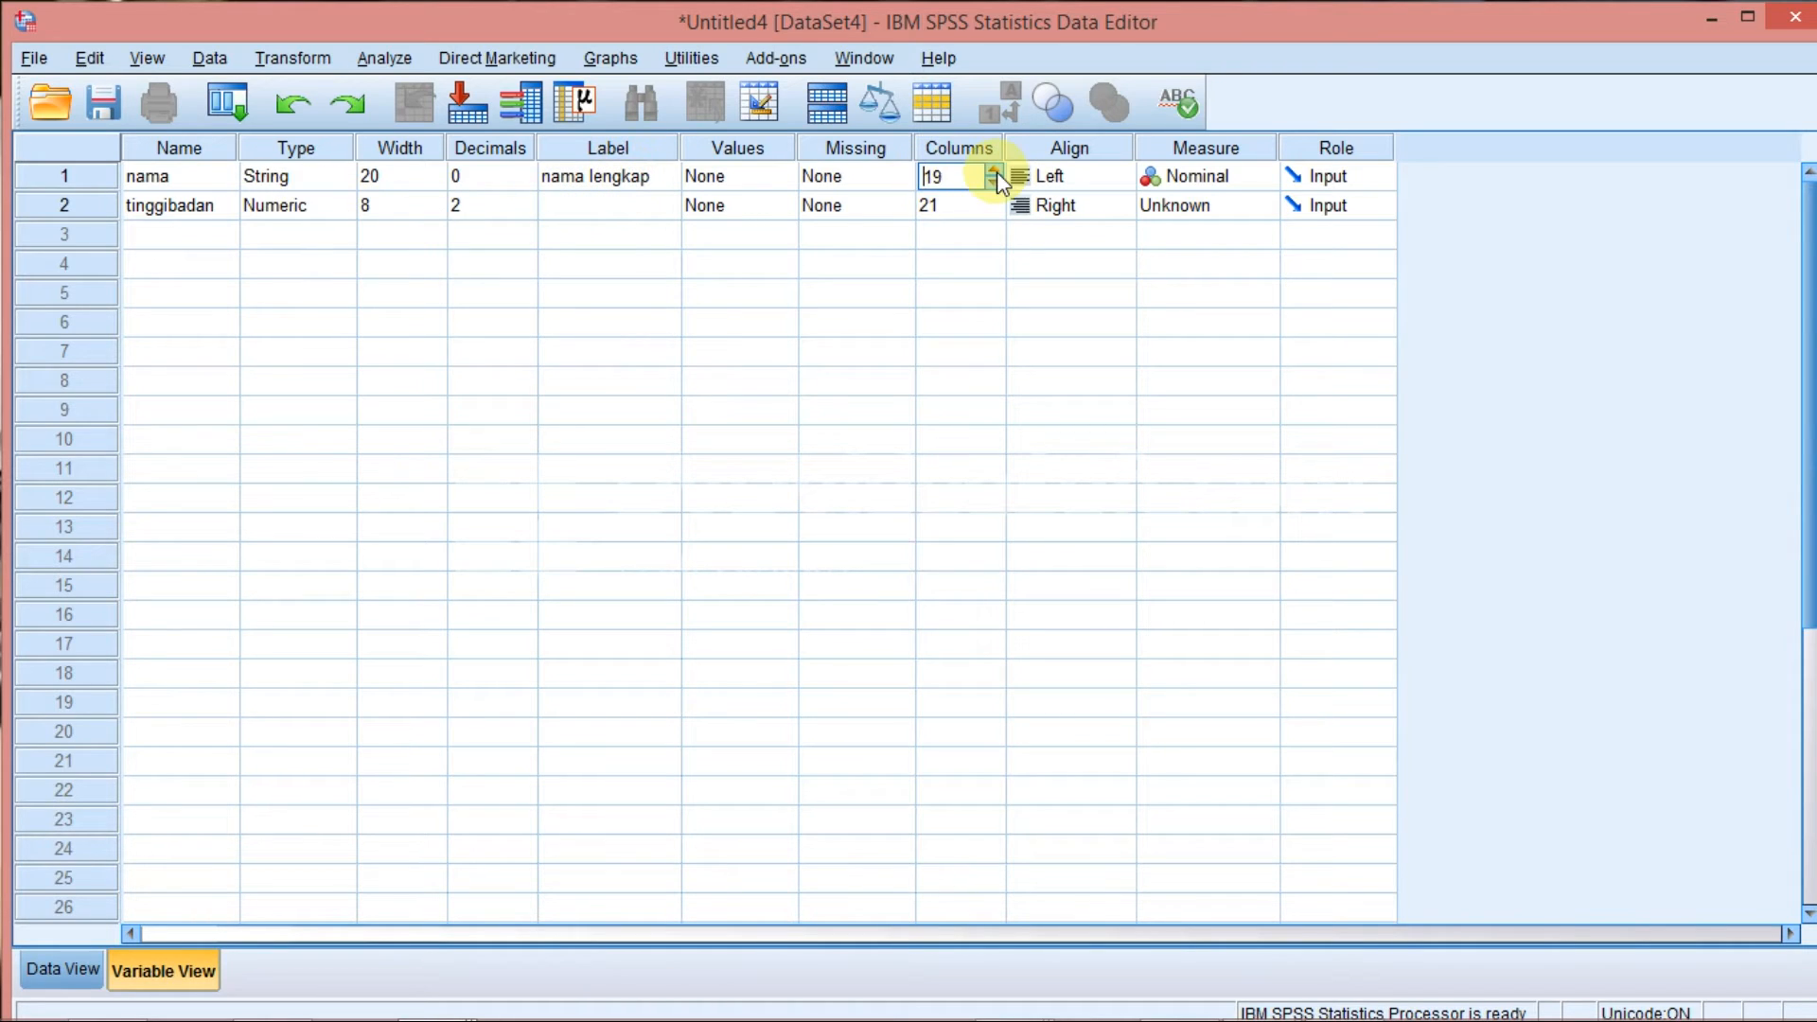
click(953, 177)
click(80, 969)
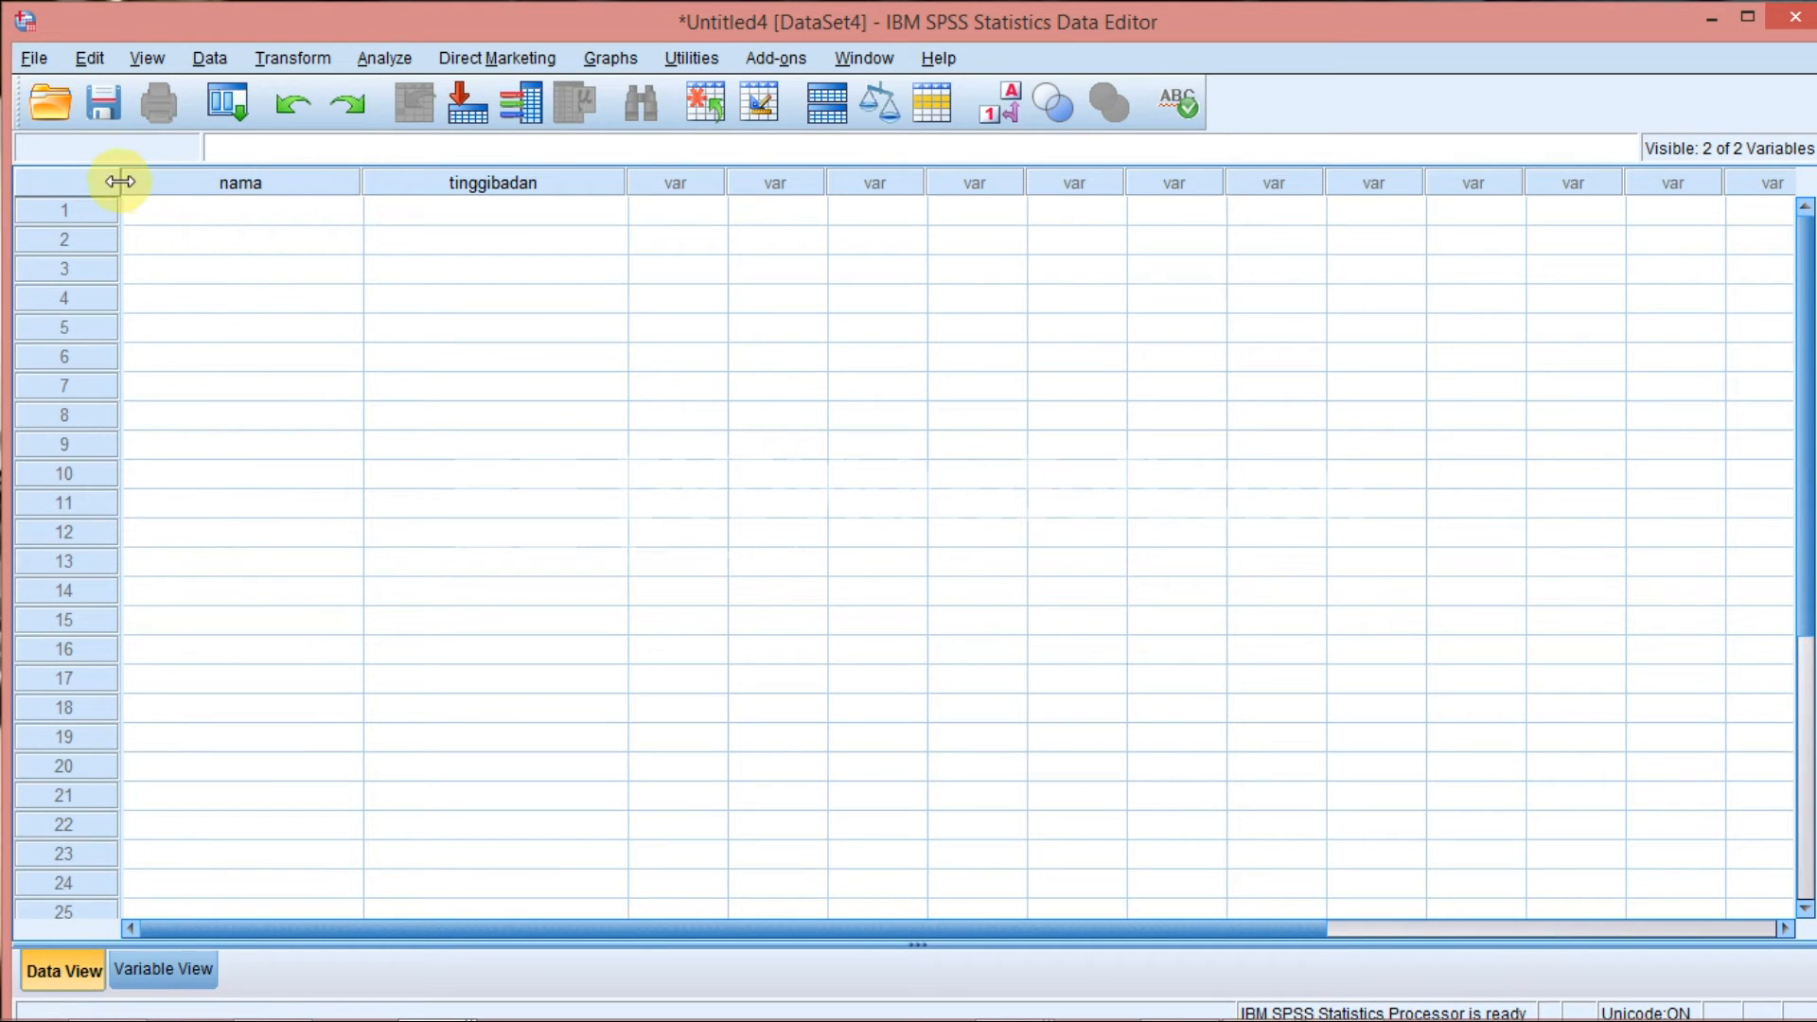
Widen the nama column in Data View to a column width of 32 and check it in Variable View.
drag(362, 183, 520, 189)
click(169, 961)
click(934, 174)
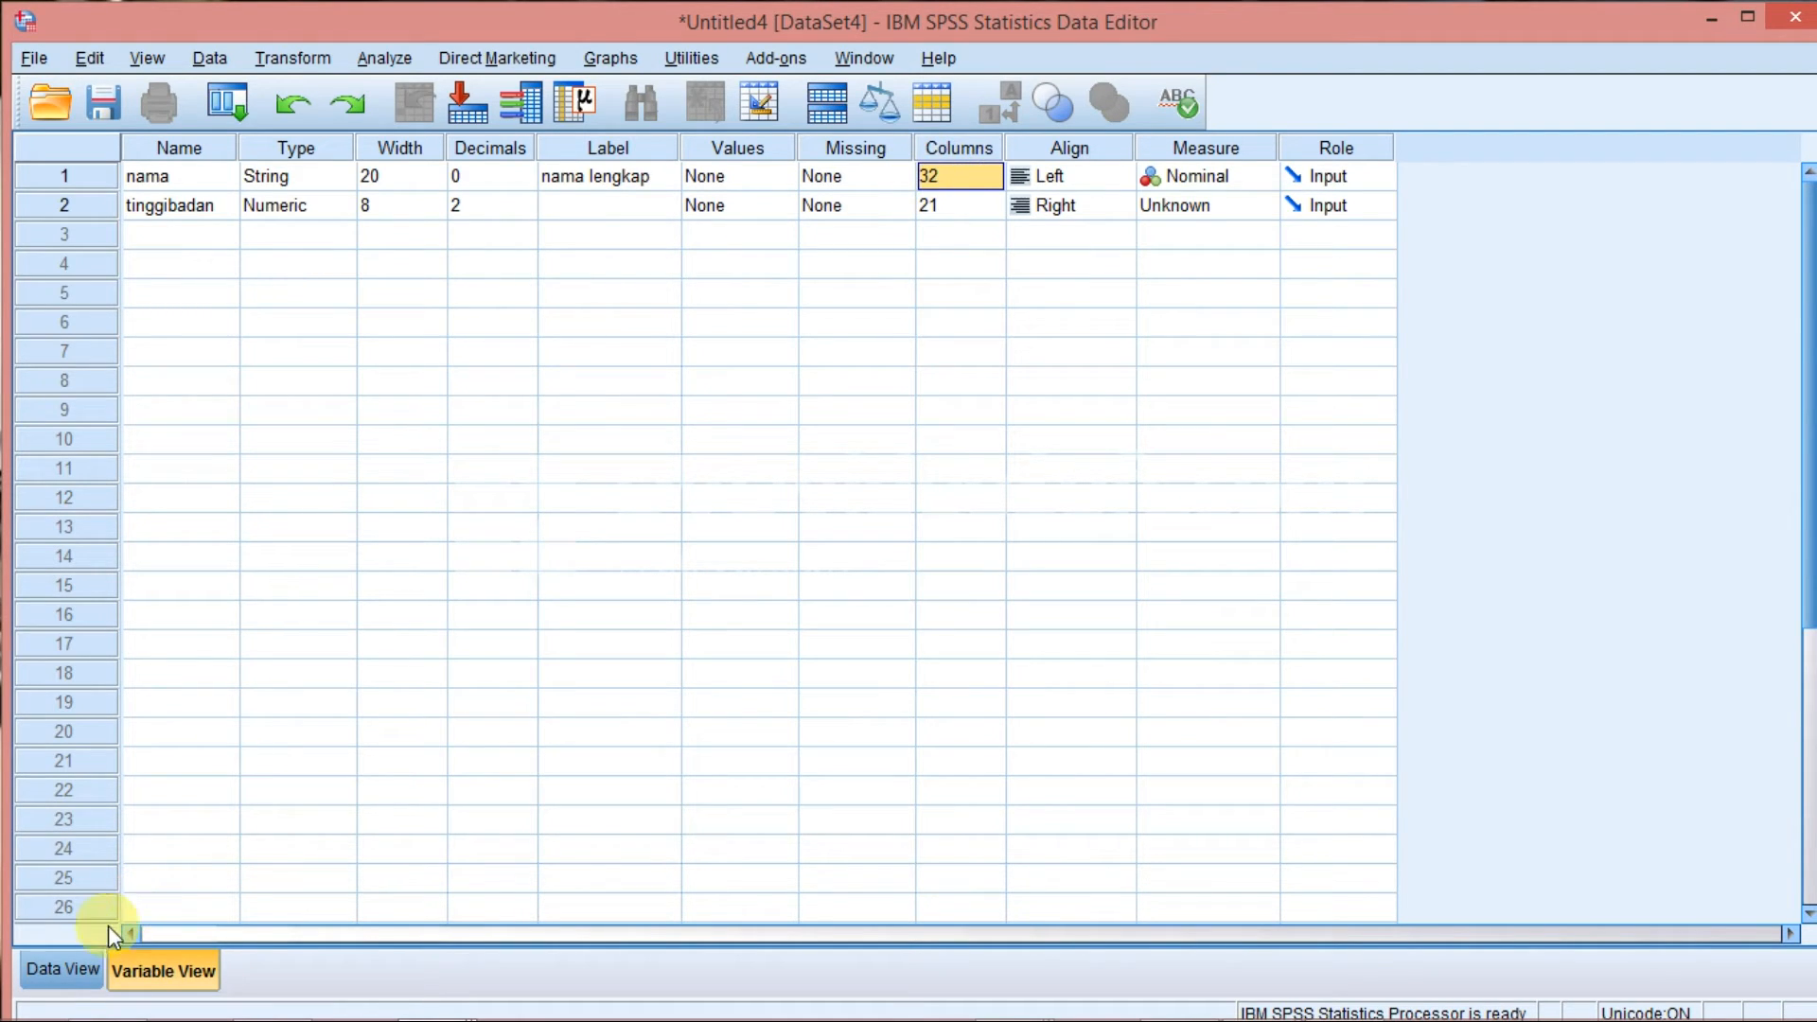
Keep the nama variable's alignment at Left and choose Nominal as its measure.
click(1064, 178)
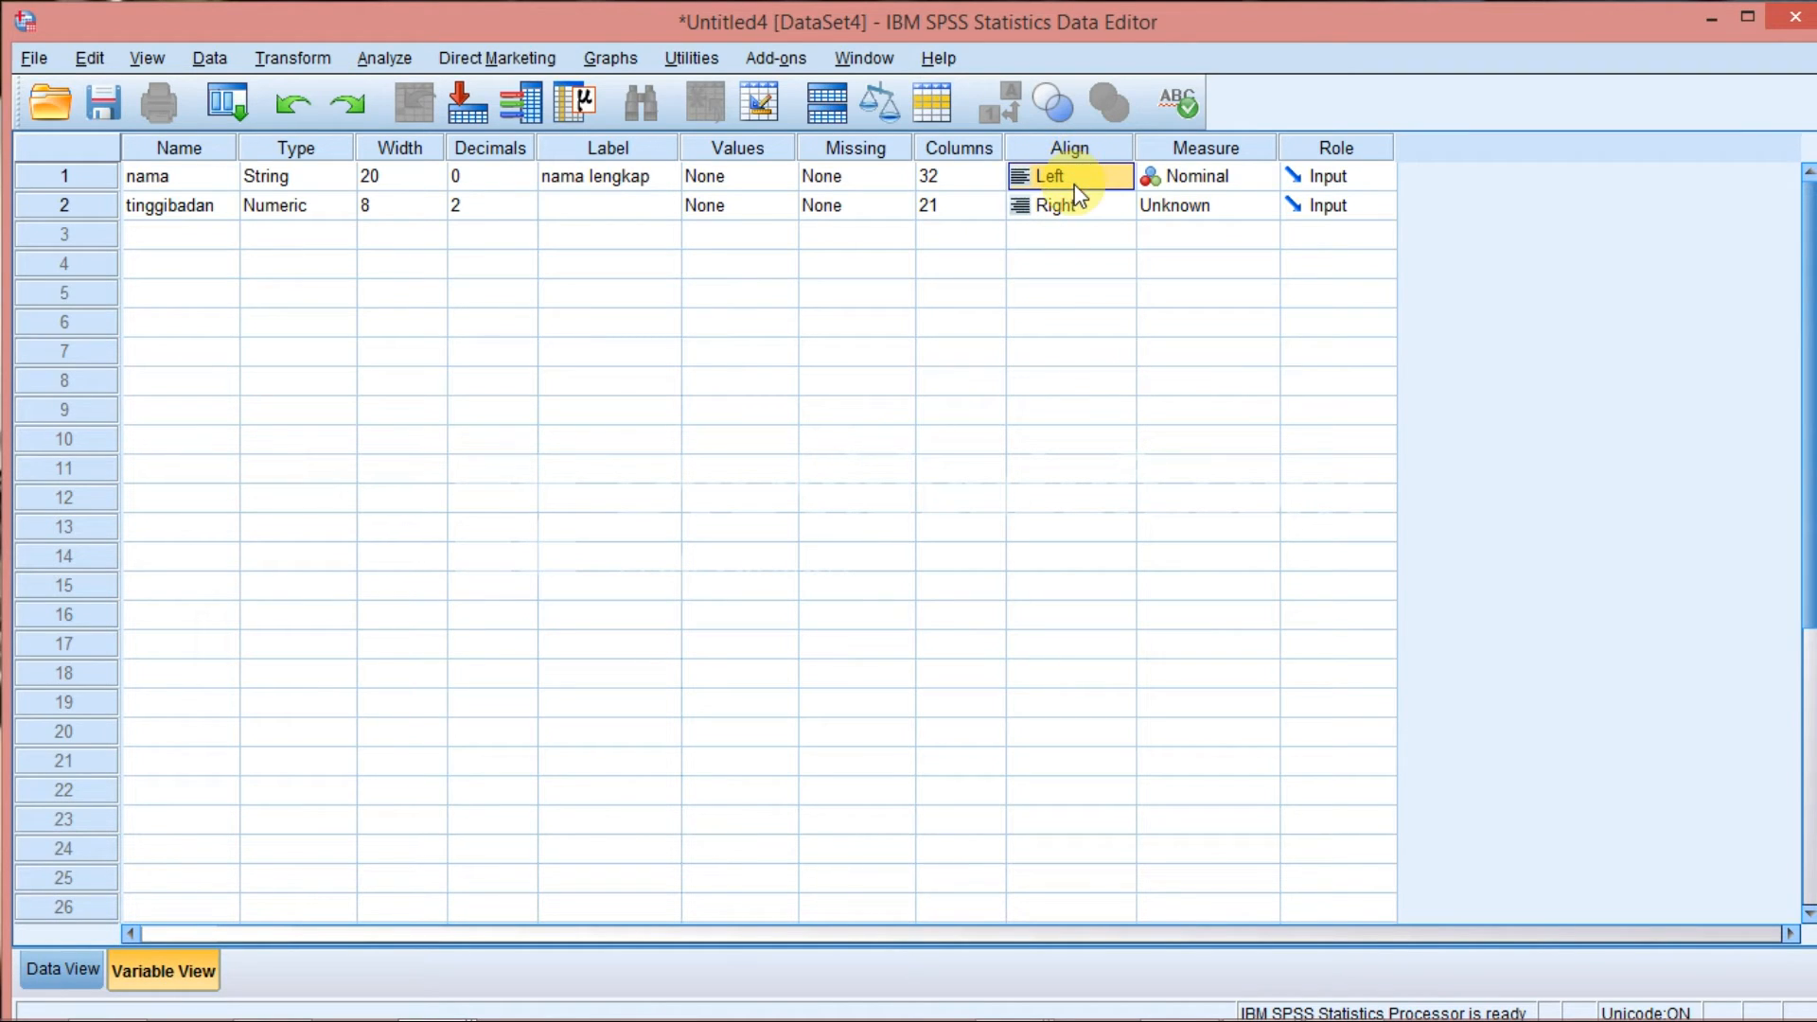
click(1086, 186)
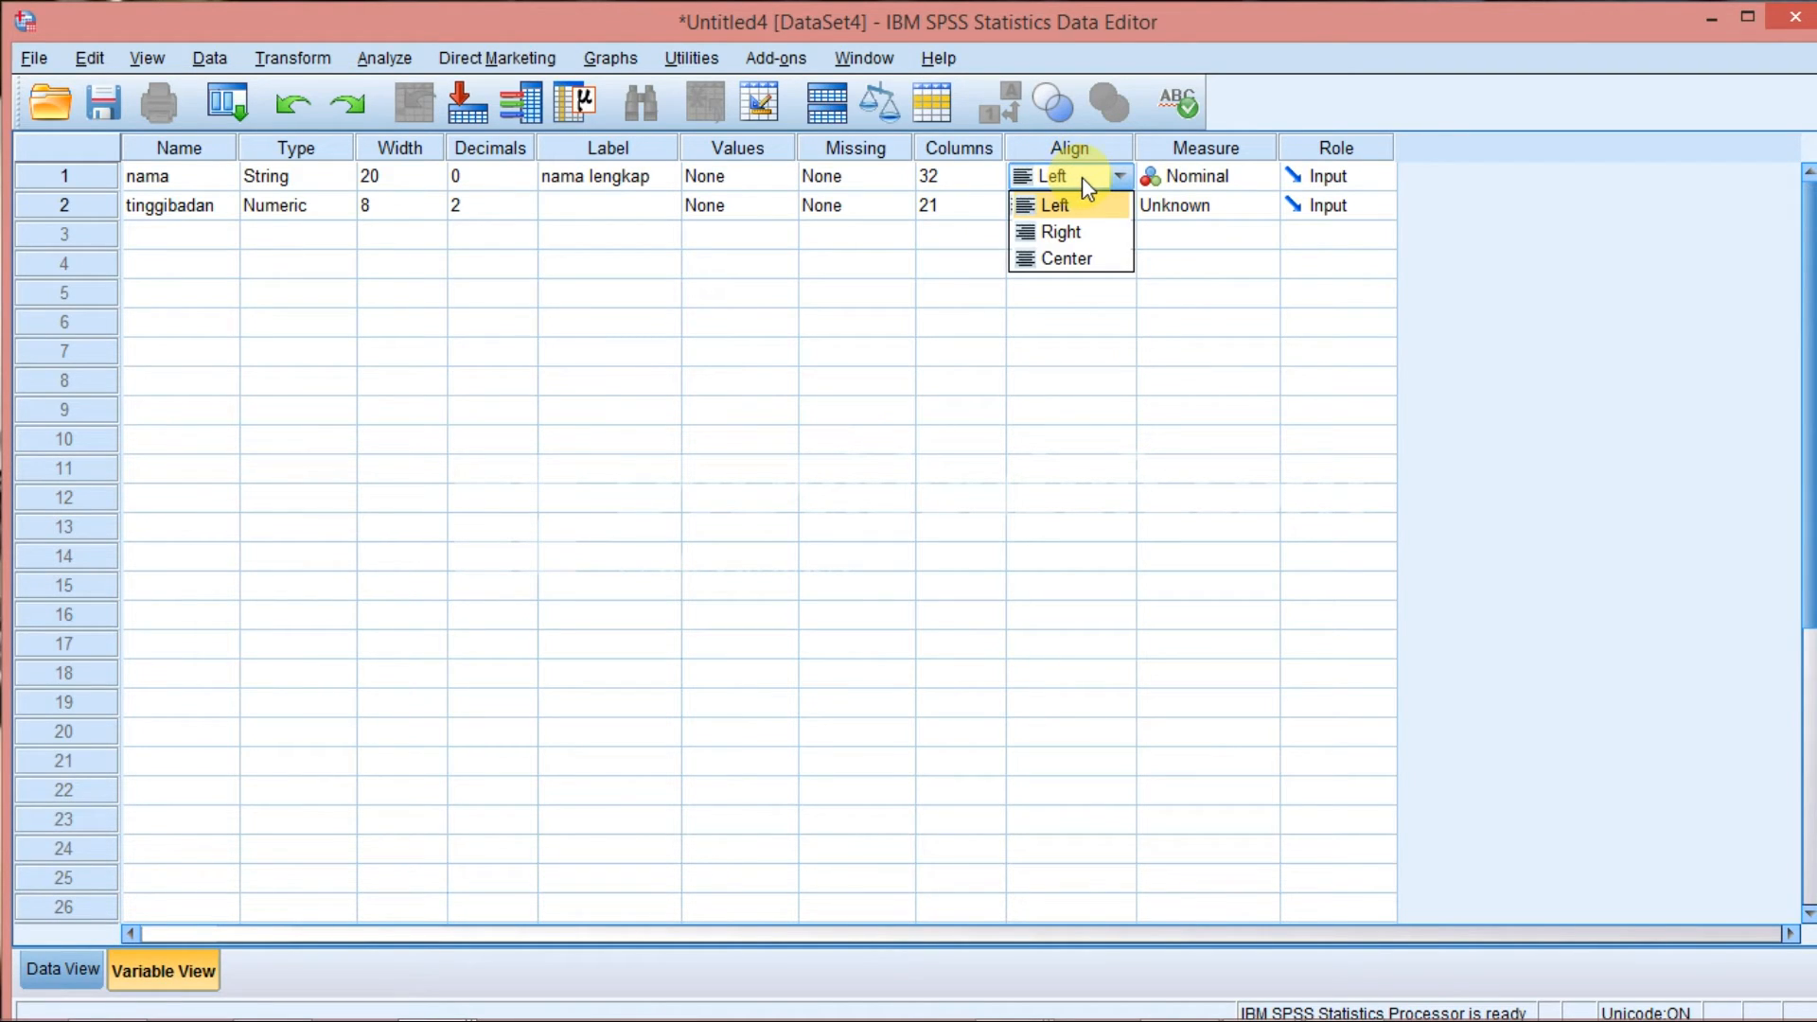
click(1082, 178)
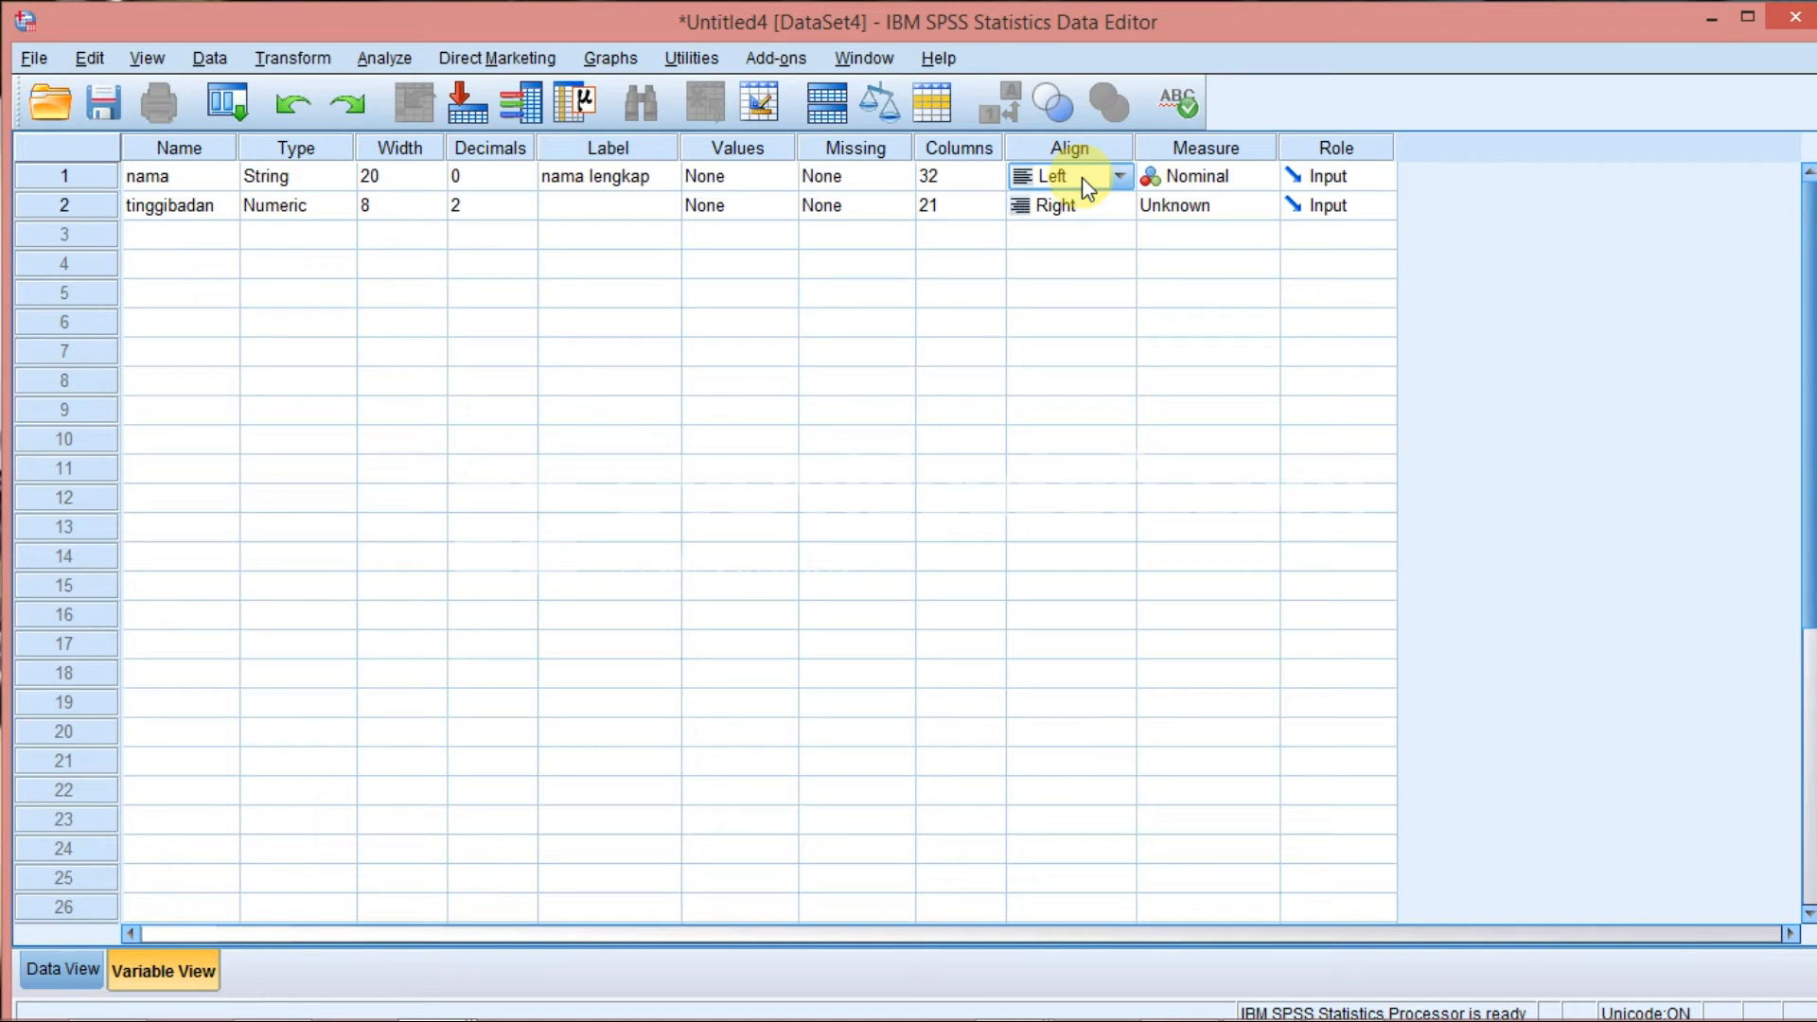
click(1209, 182)
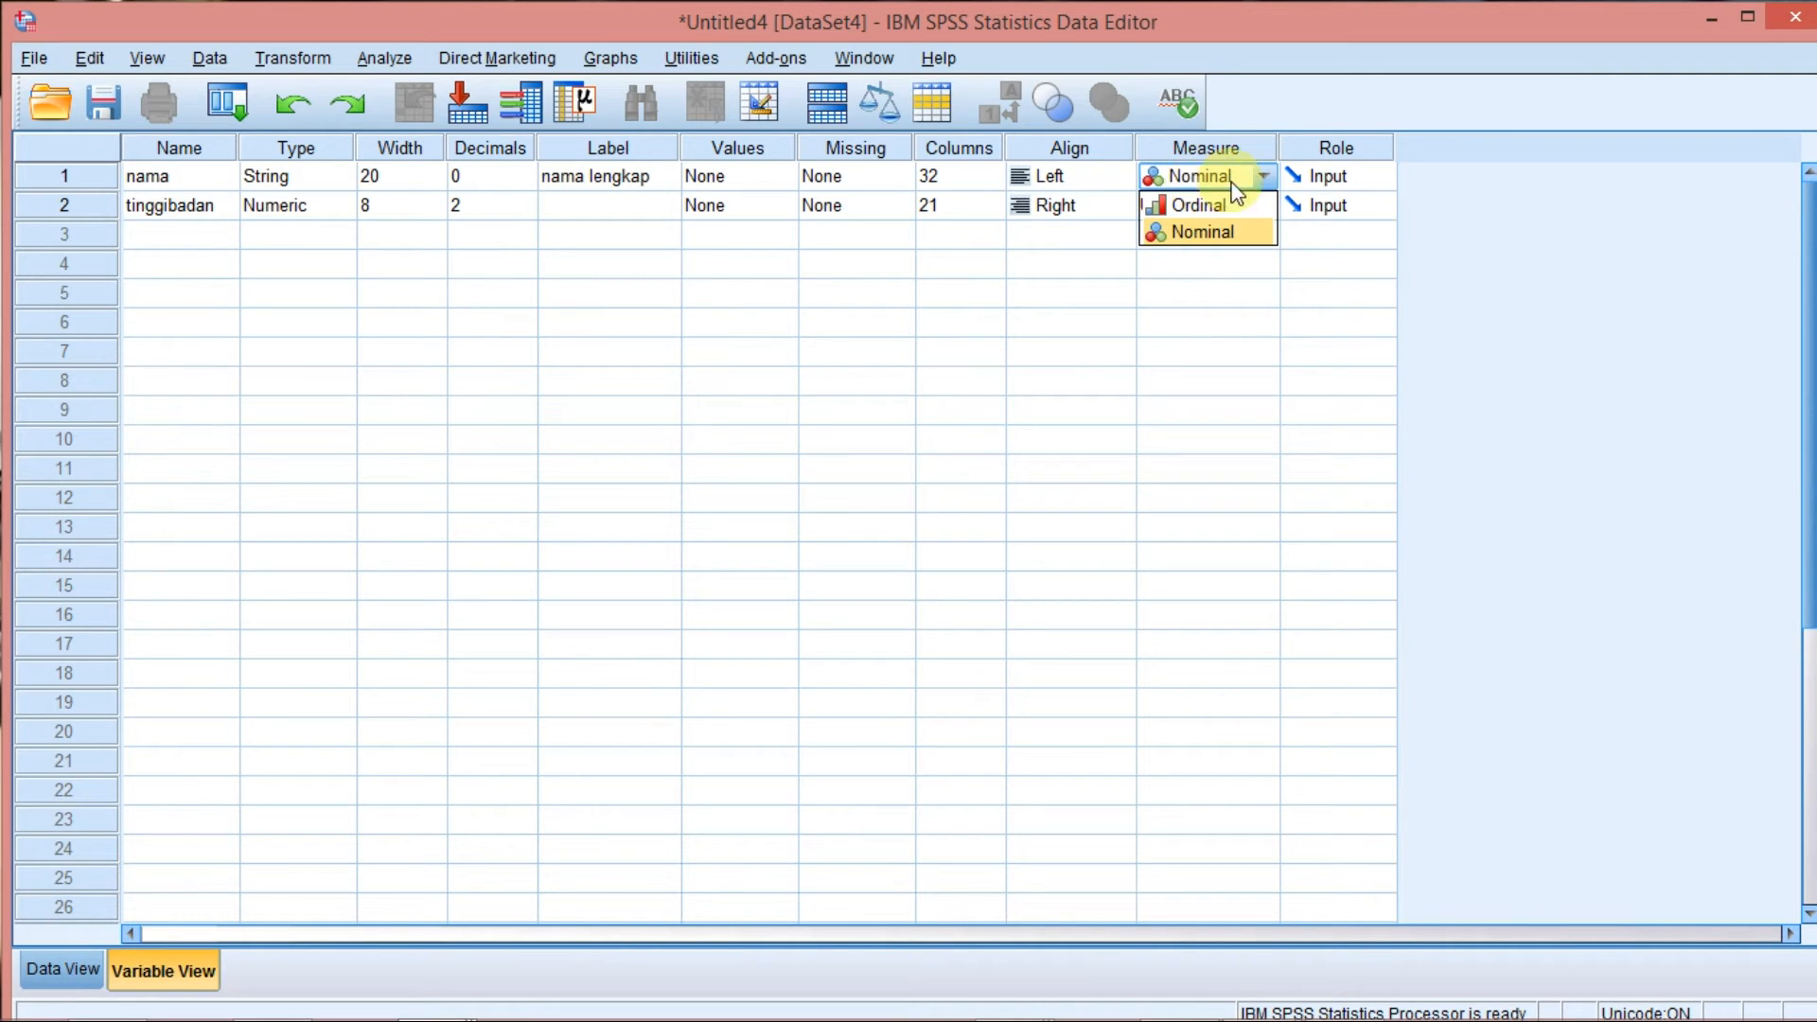
click(1216, 242)
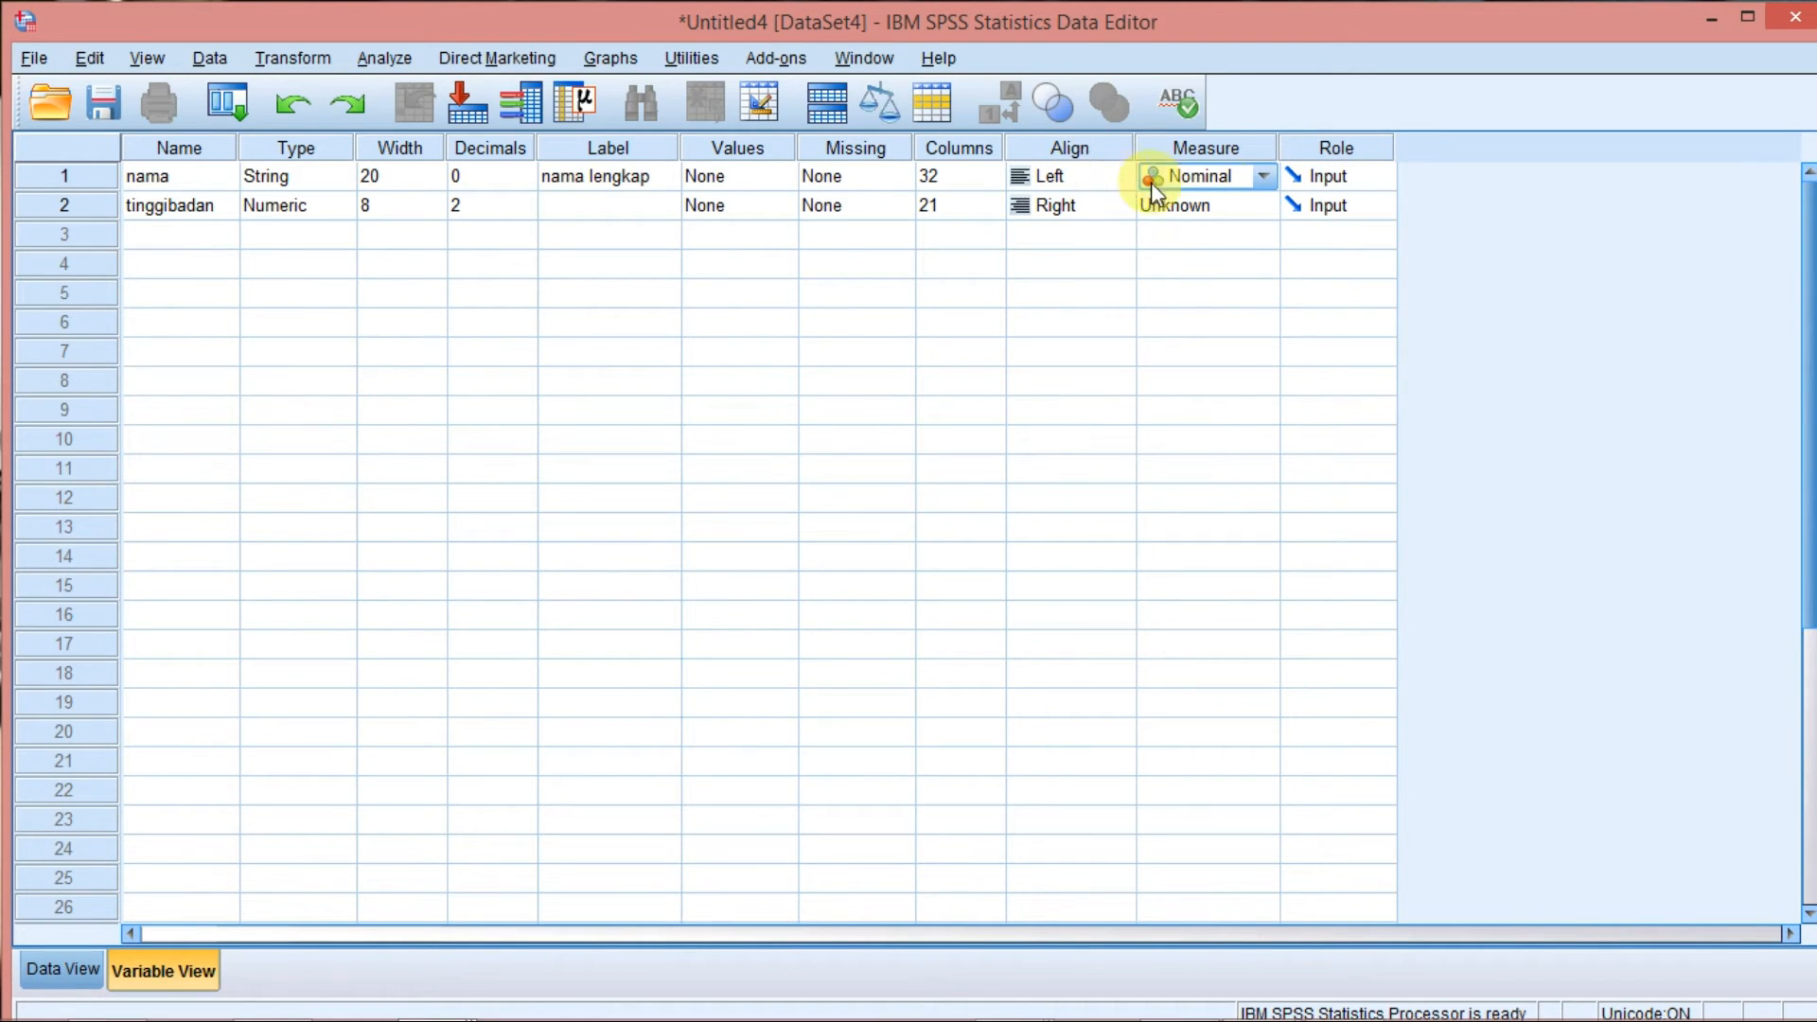
Confirm the Numeric type for the tinggibadan variable with width 8 and 2 decimal places.
click(185, 214)
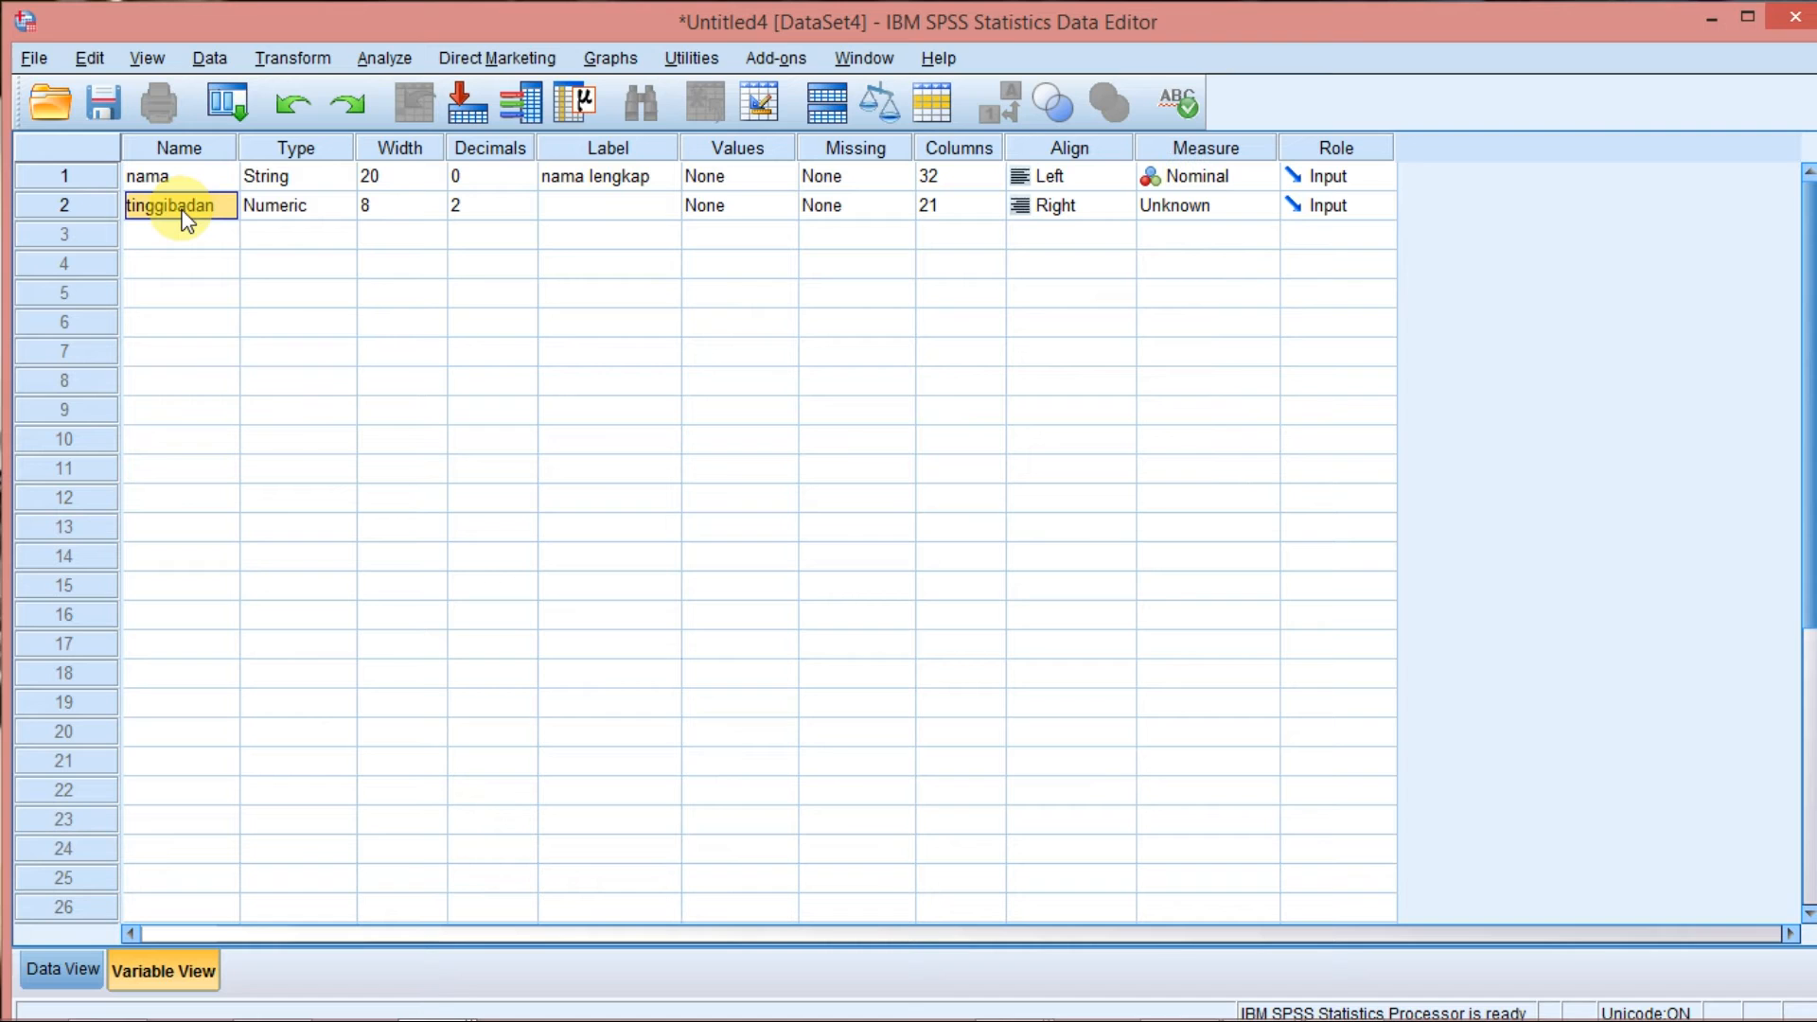
click(293, 203)
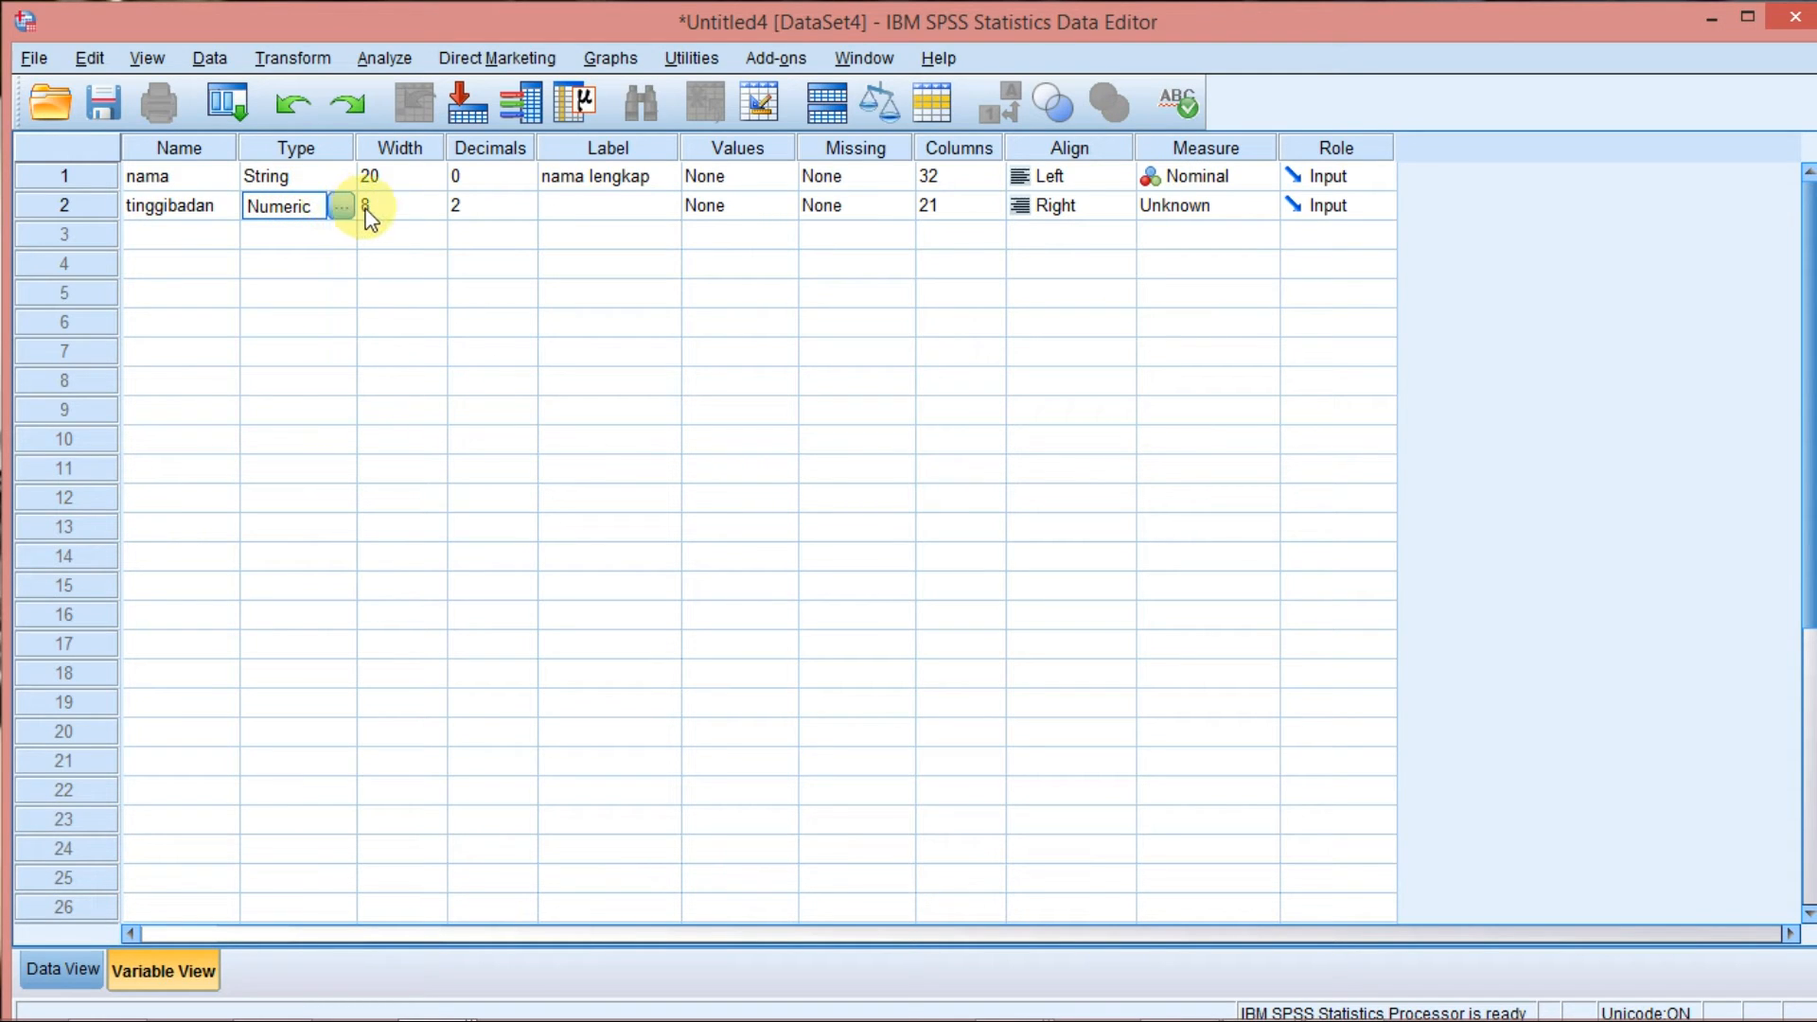
click(342, 208)
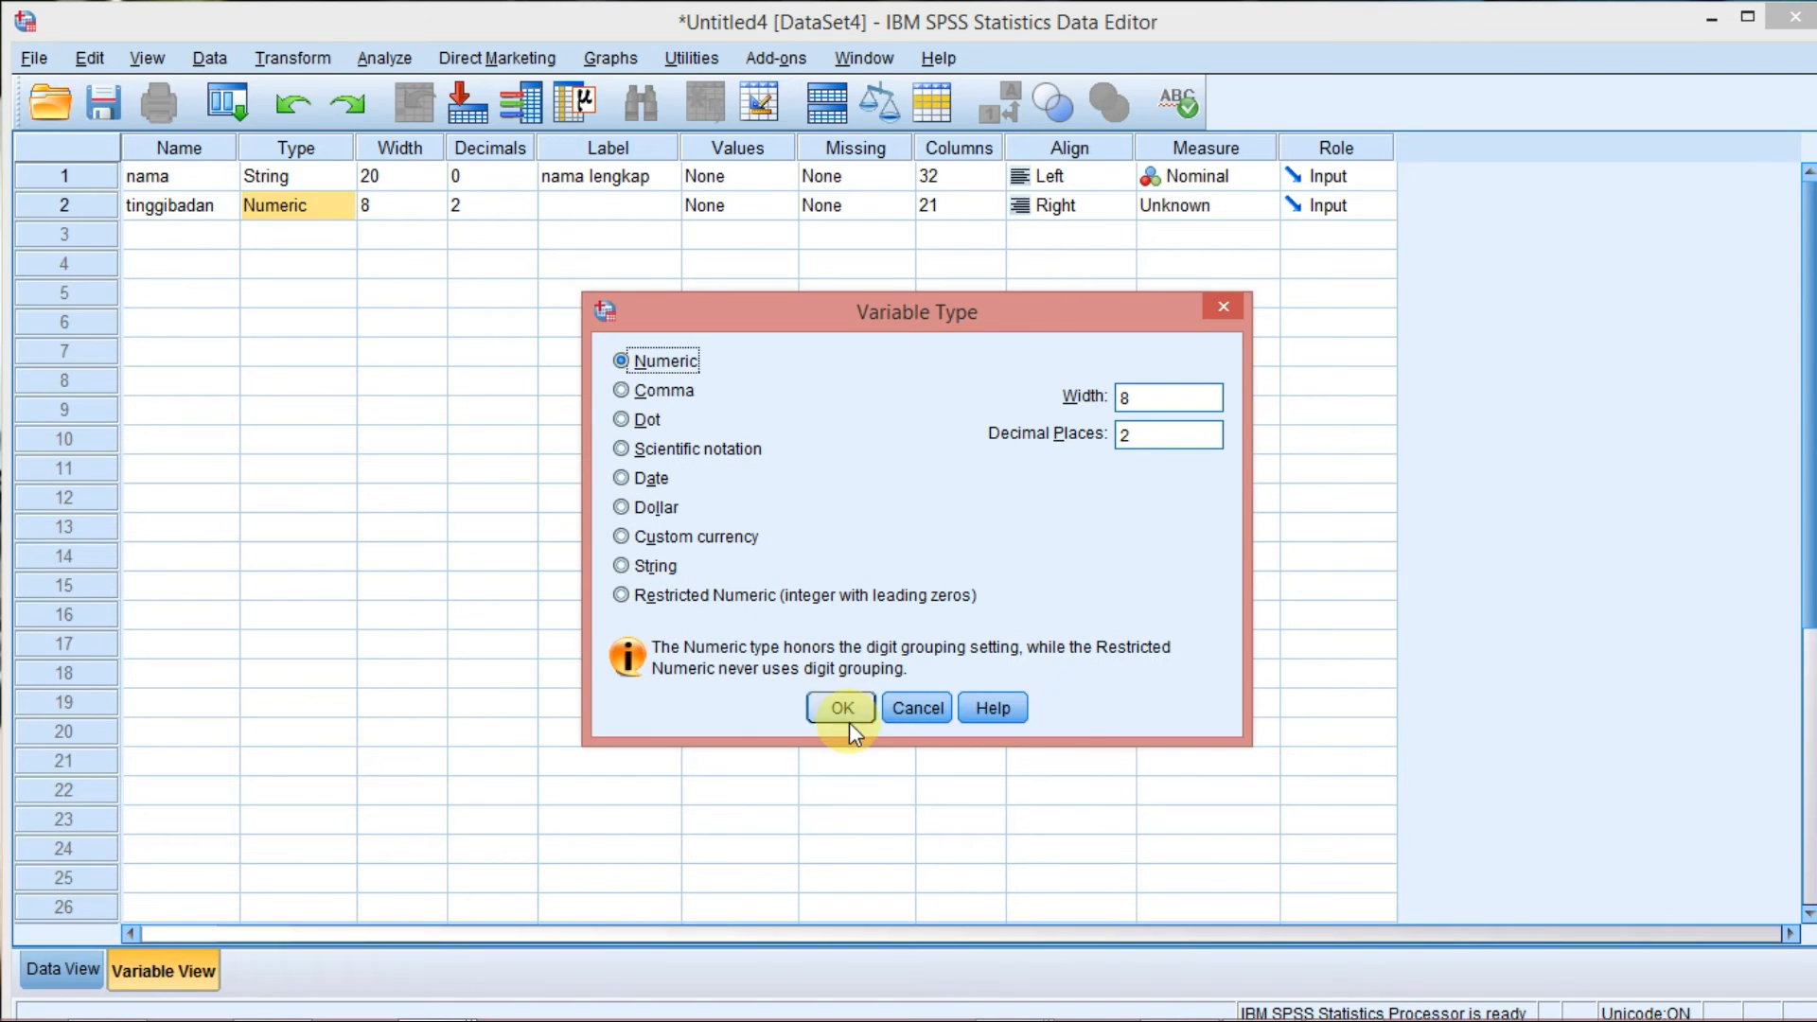
click(842, 710)
click(414, 212)
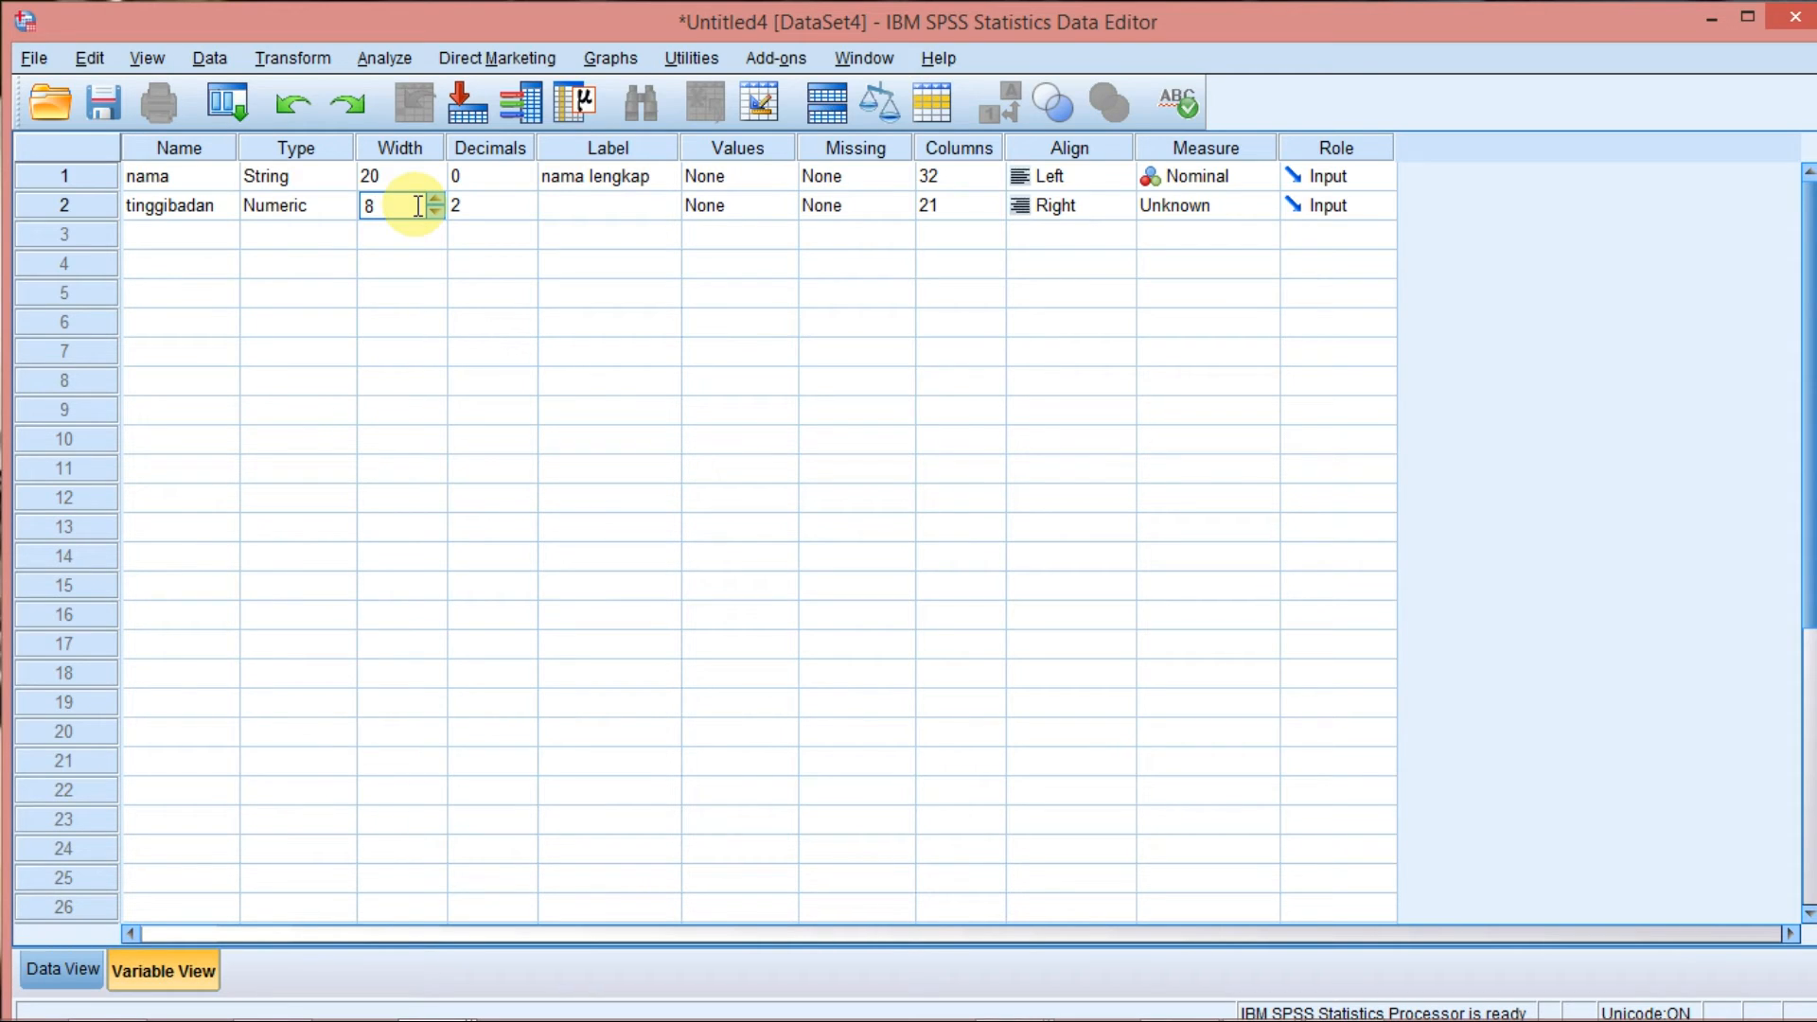
click(494, 208)
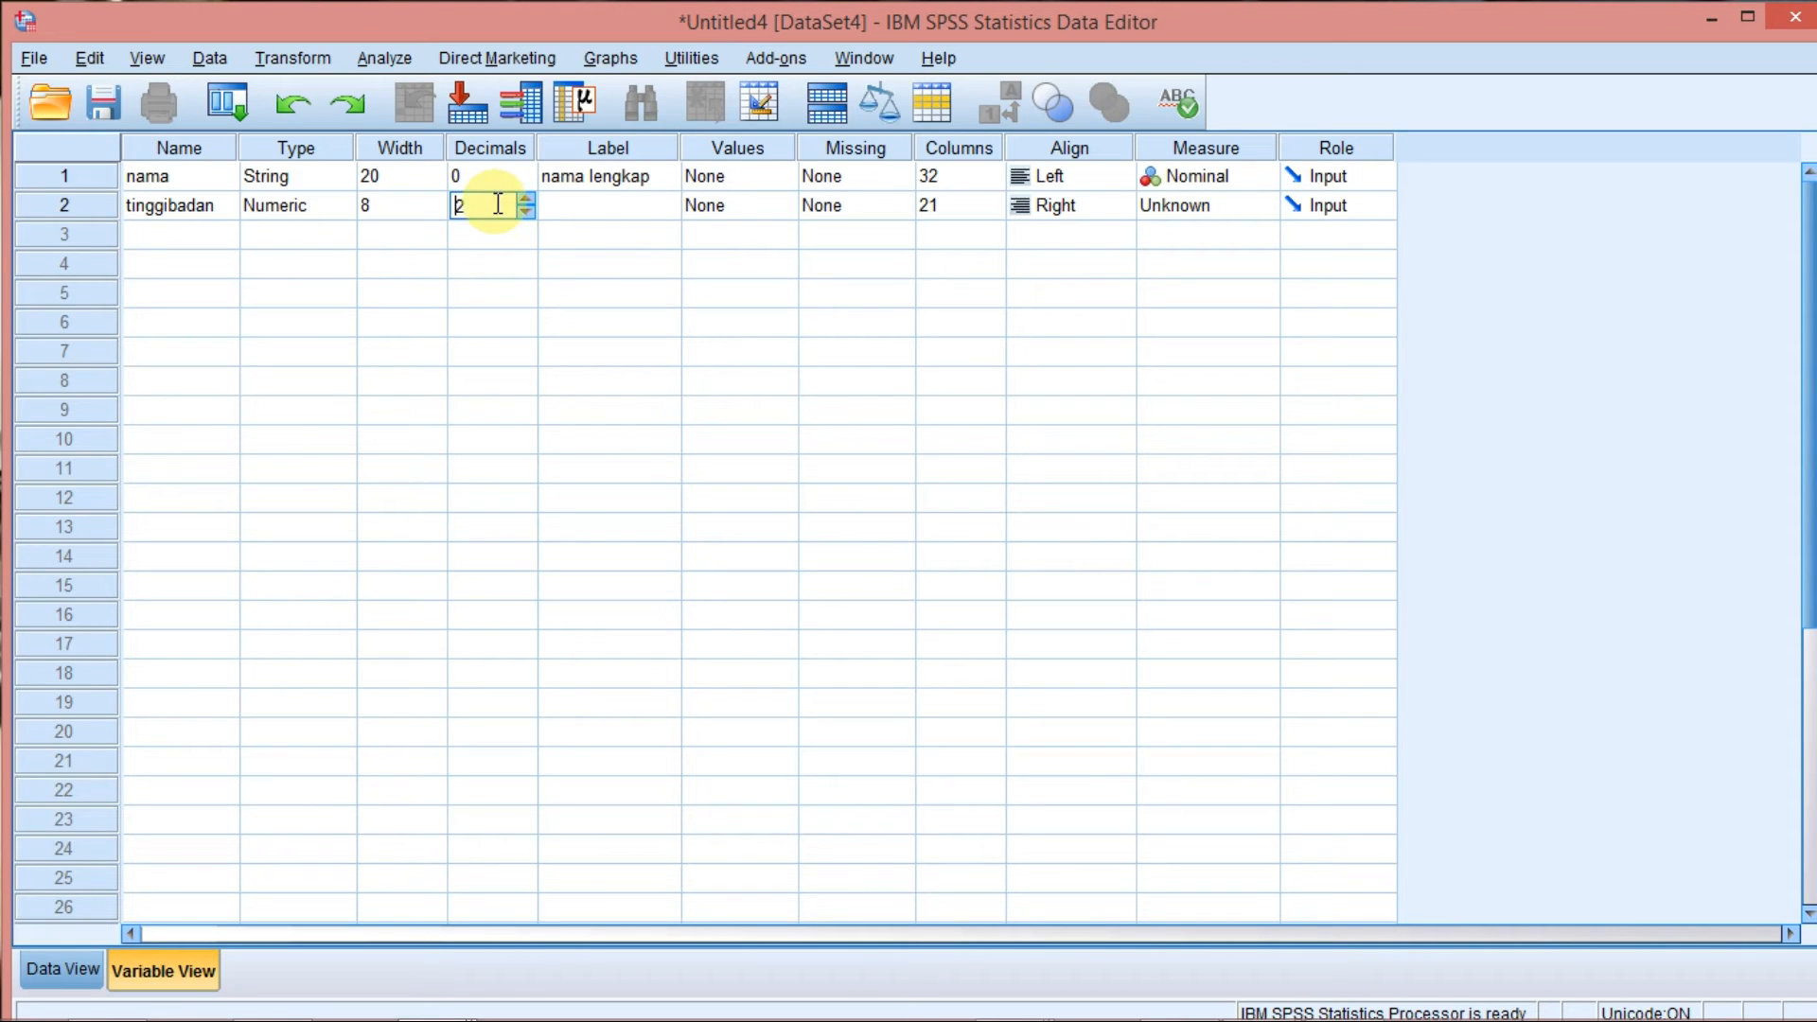
Give the tinggibadan variable the label "tinggi badan dalam satuan cm".
click(636, 206)
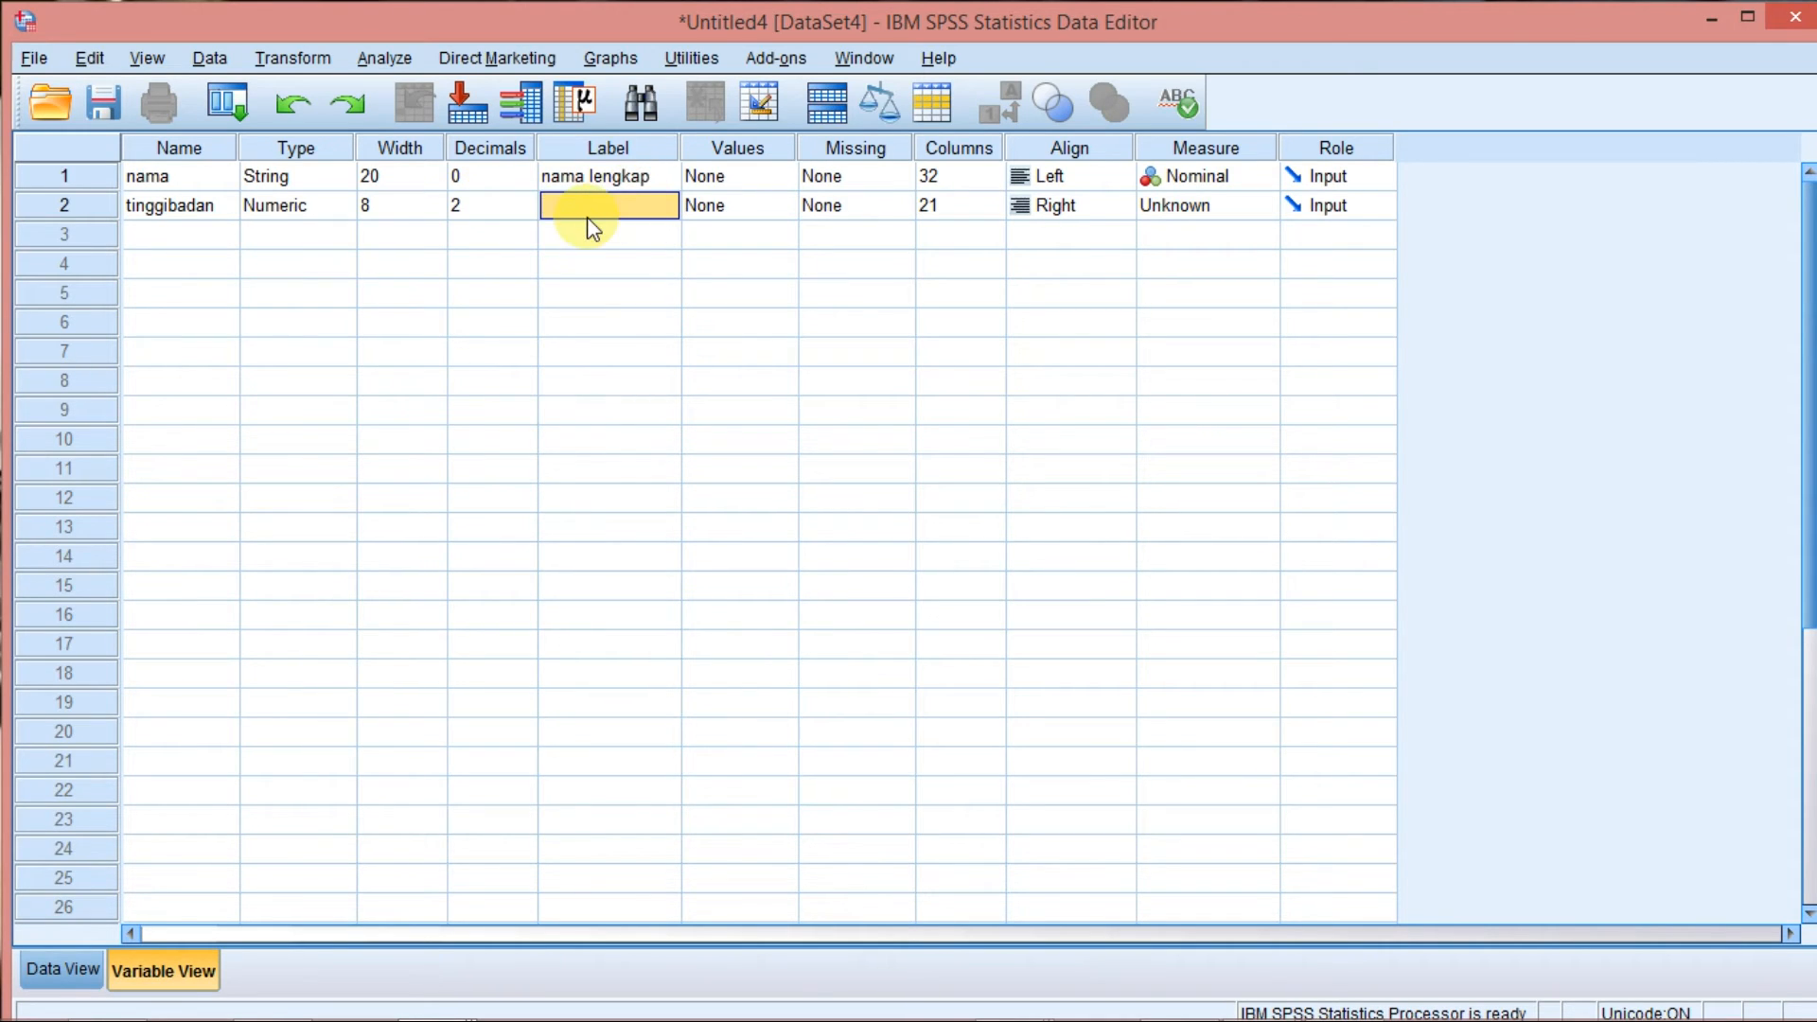
click(593, 206)
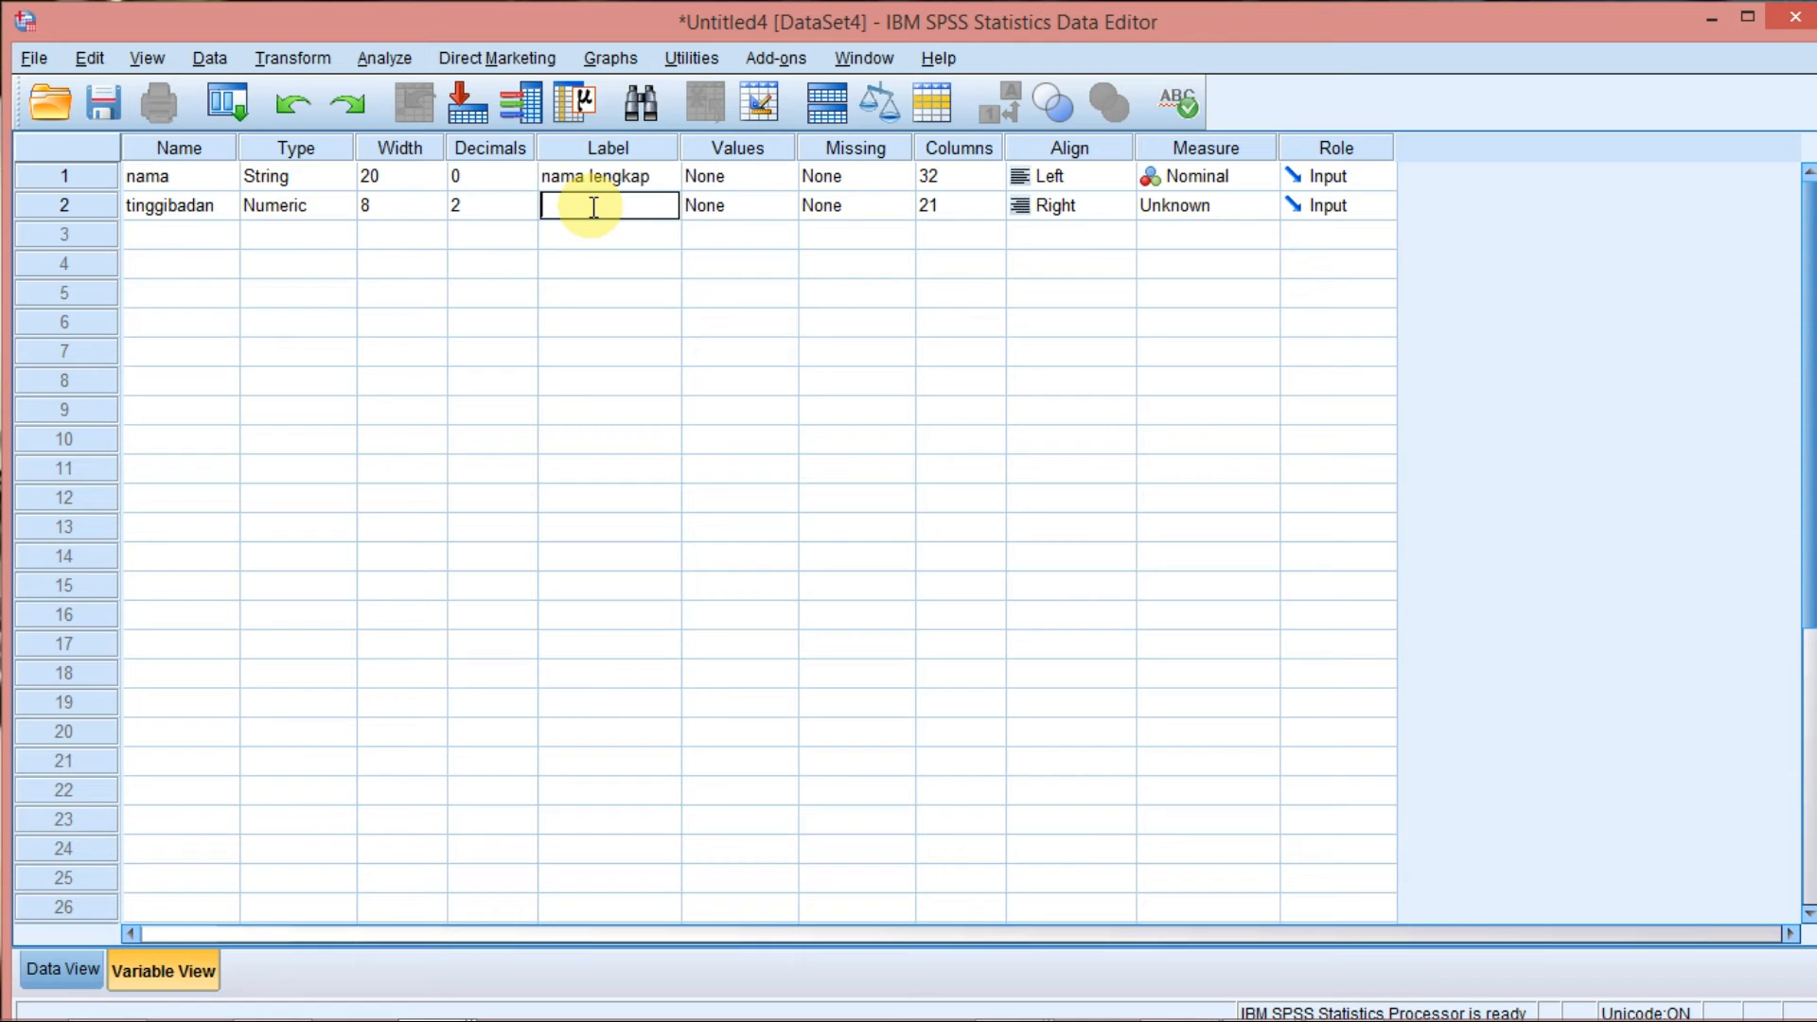
text(tinggi badan dalam satuan cm)
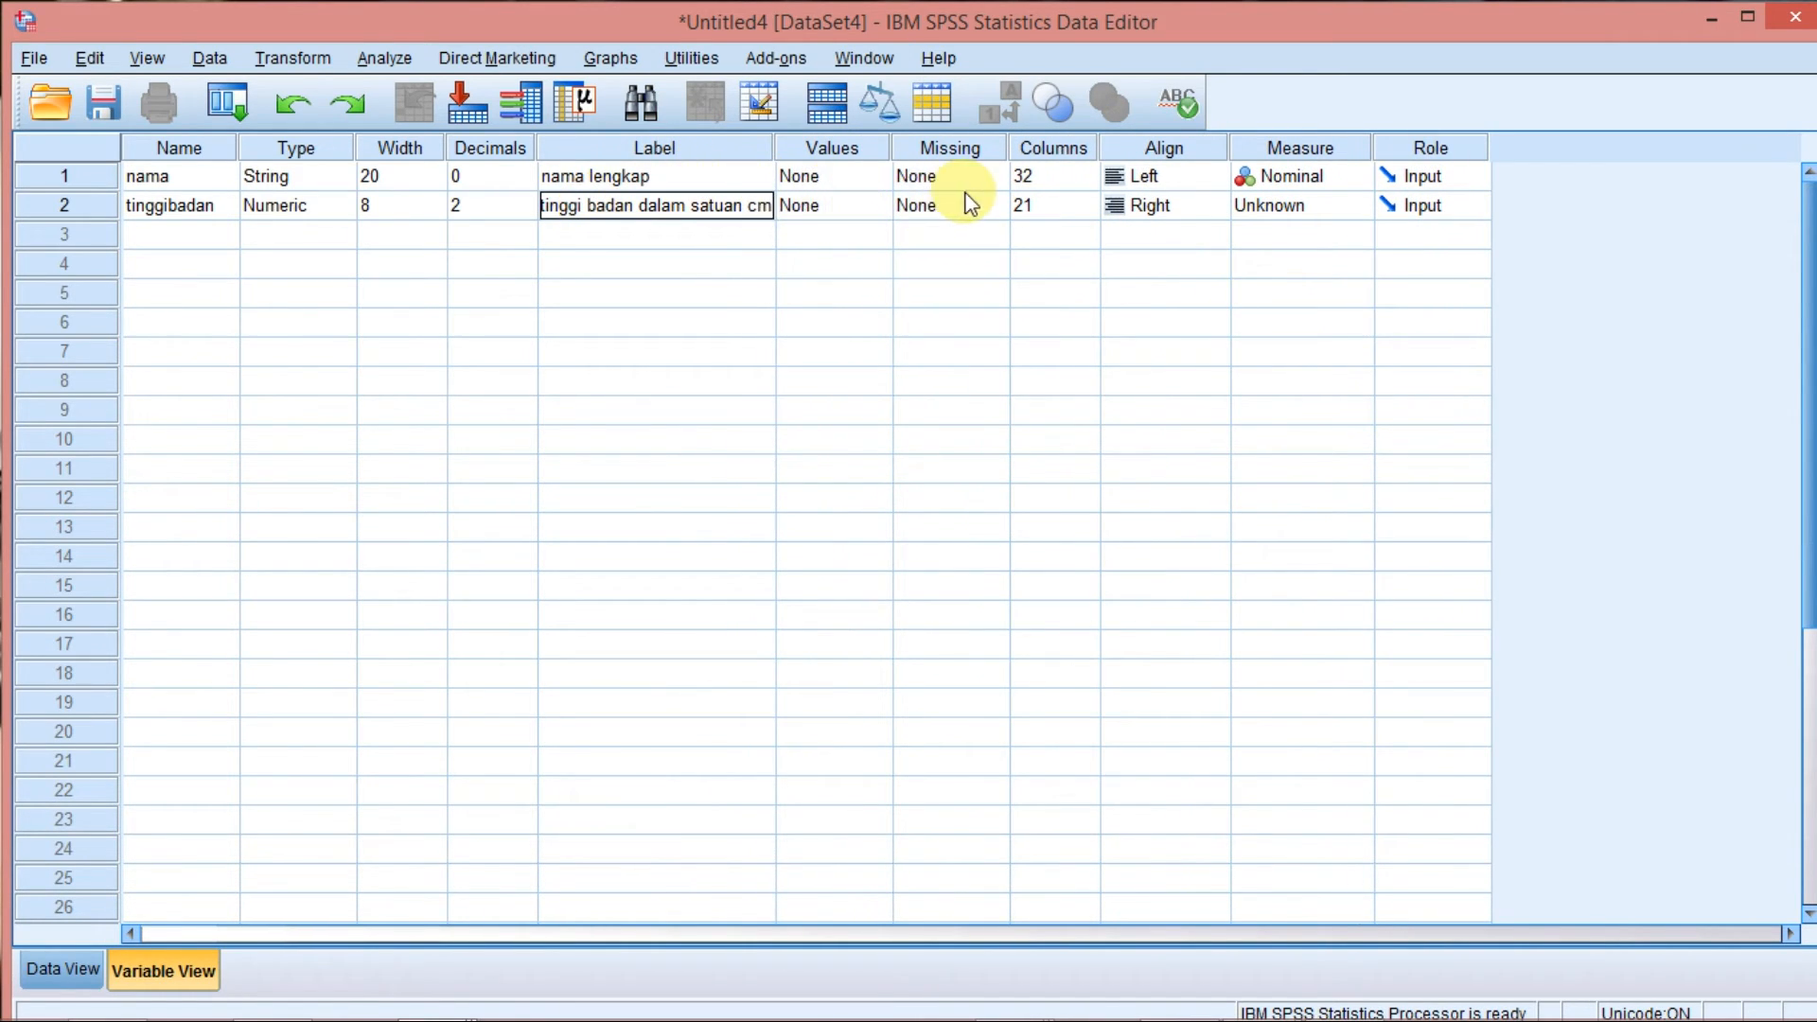
Examine the tinggibadan variable's column width setting and its matching column in Data View.
click(1073, 209)
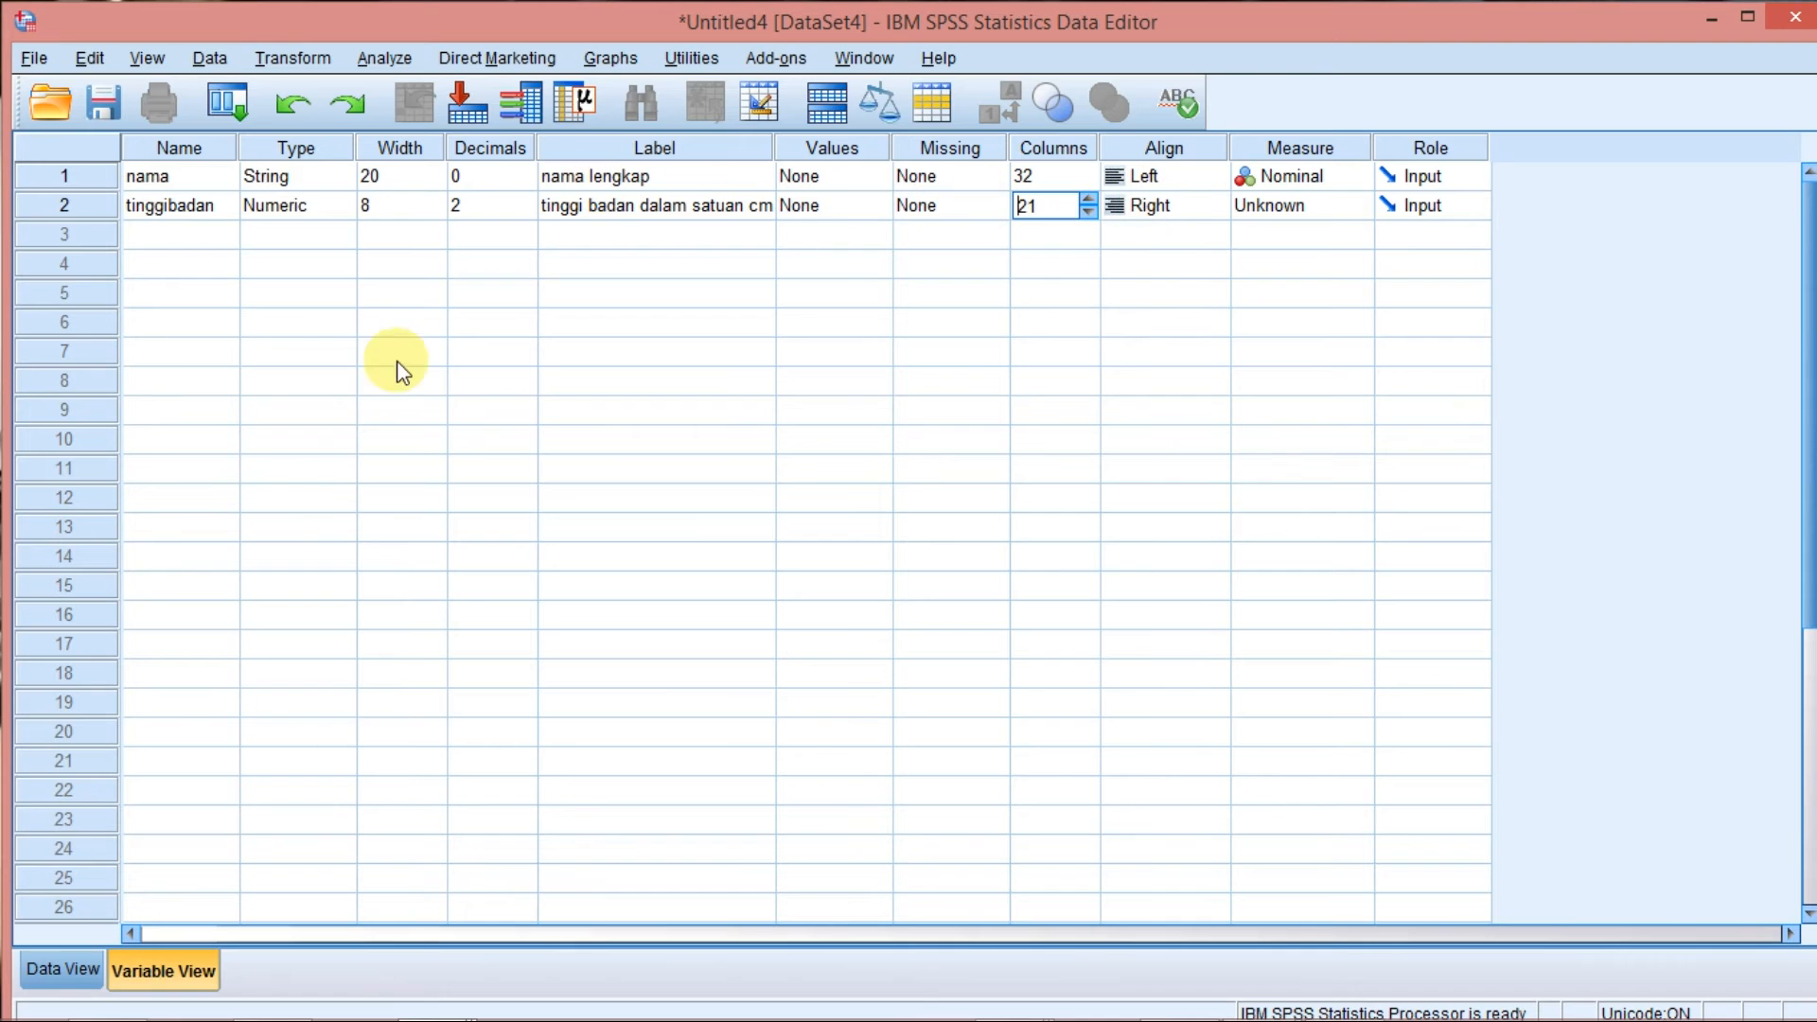
click(68, 968)
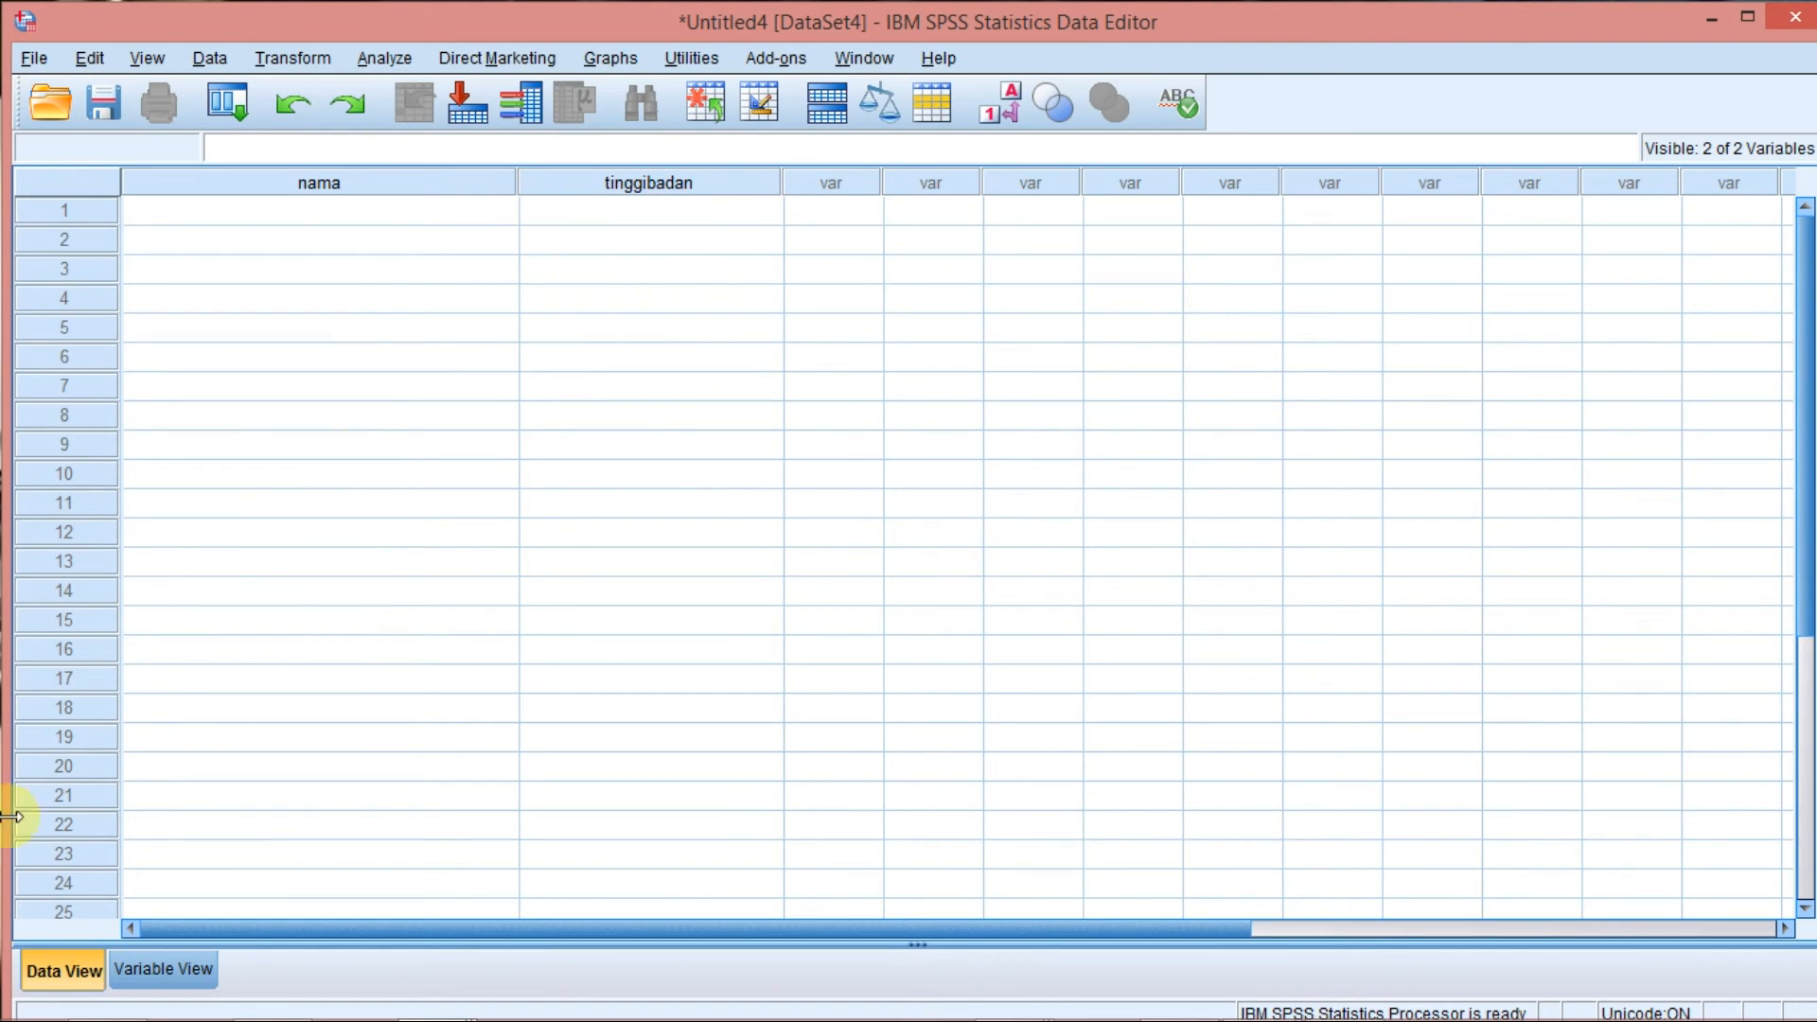
click(154, 966)
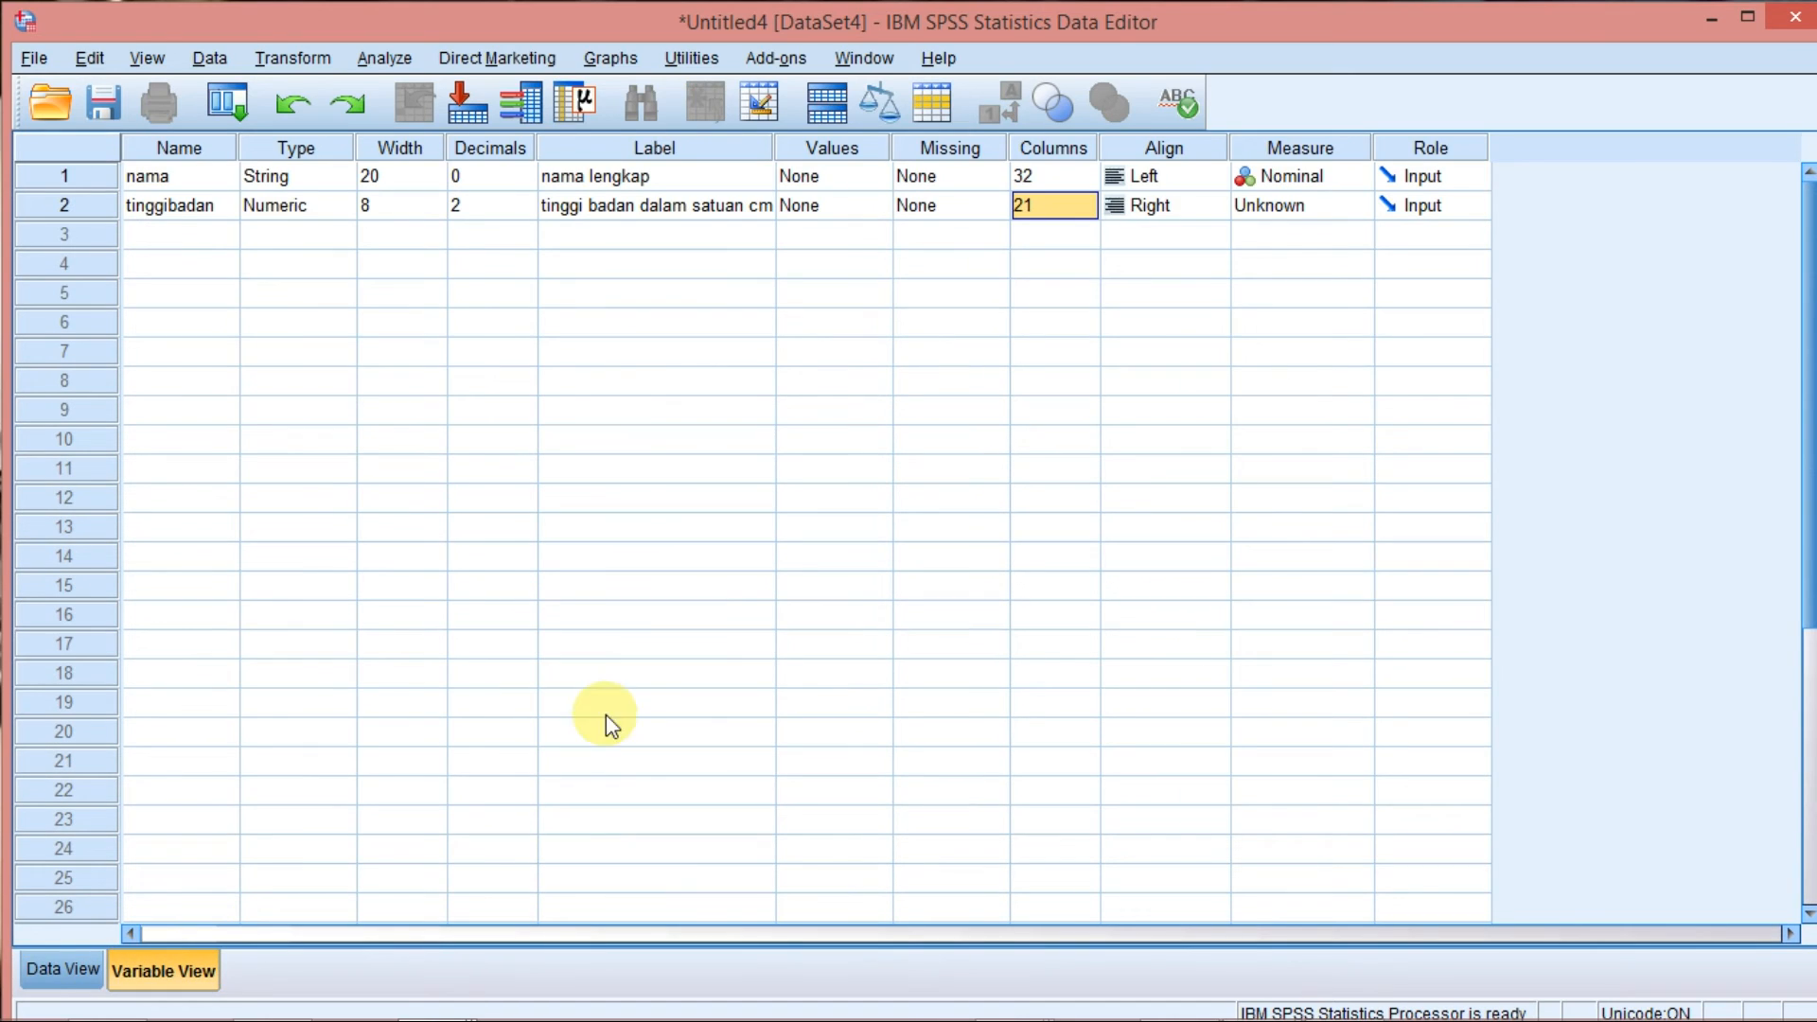
Keep the tinggibadan variable's alignment at Right and set its measure to Scale.
click(1173, 205)
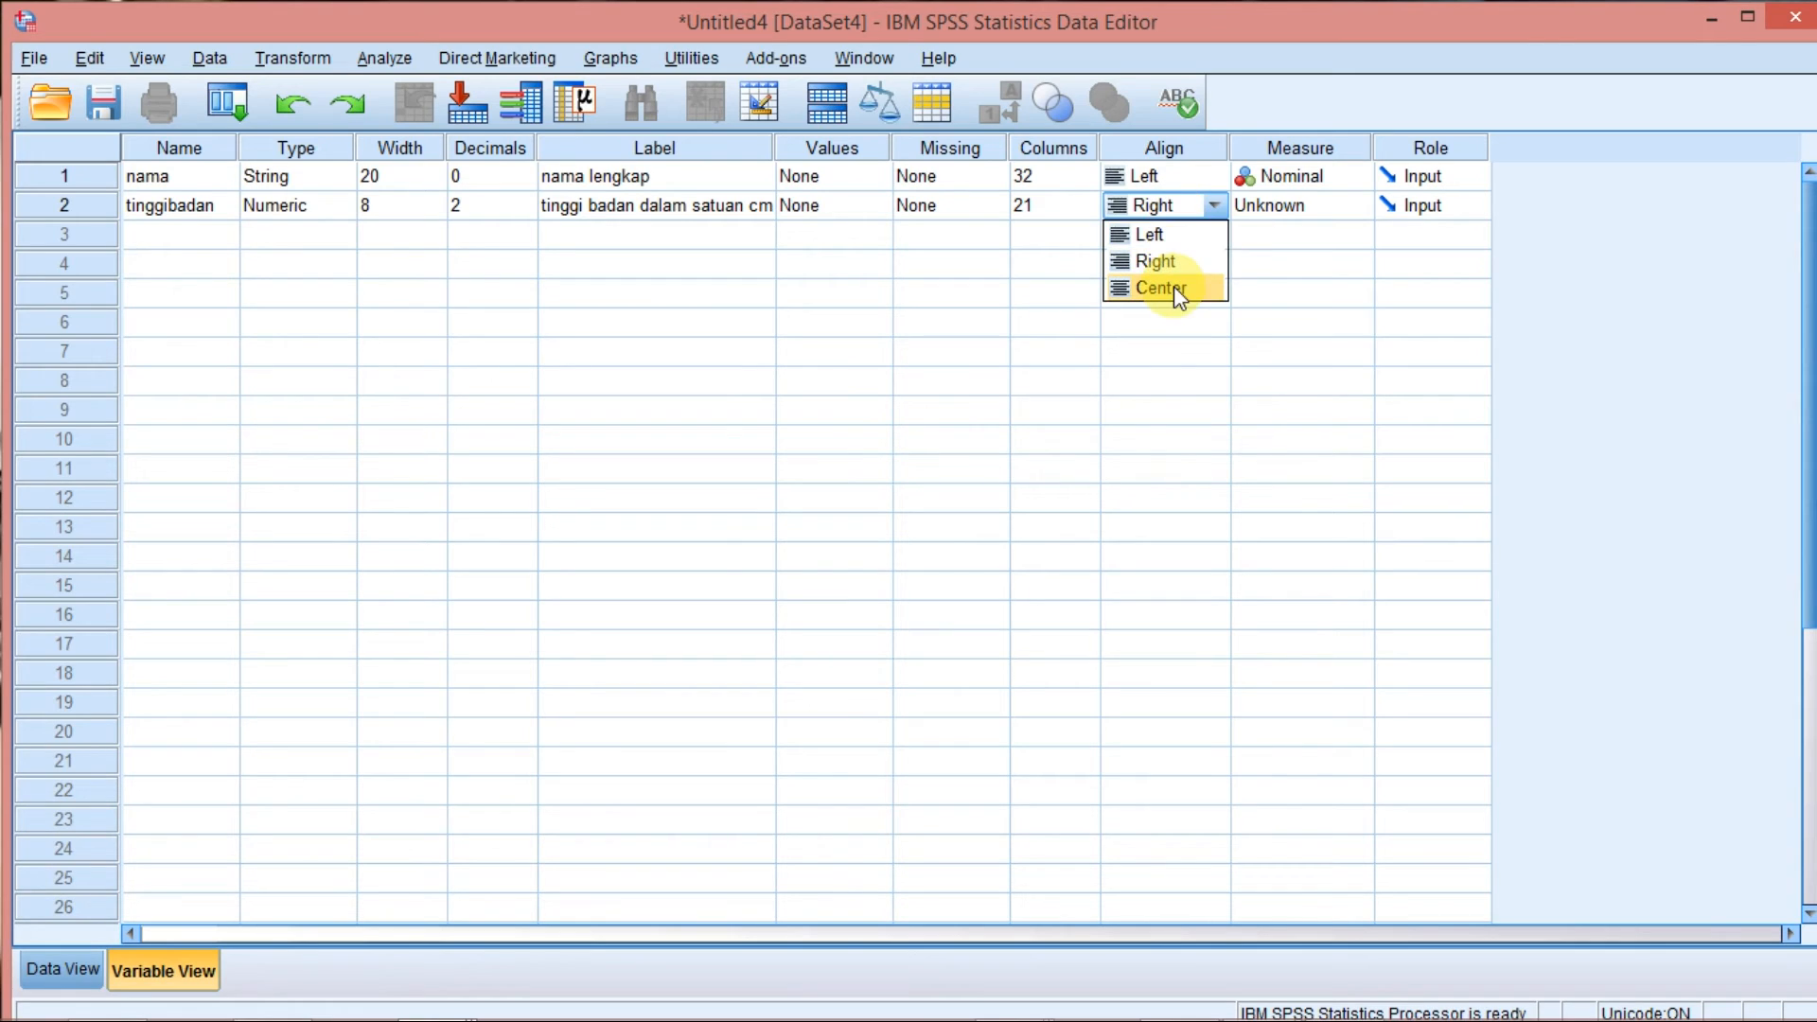
click(1252, 203)
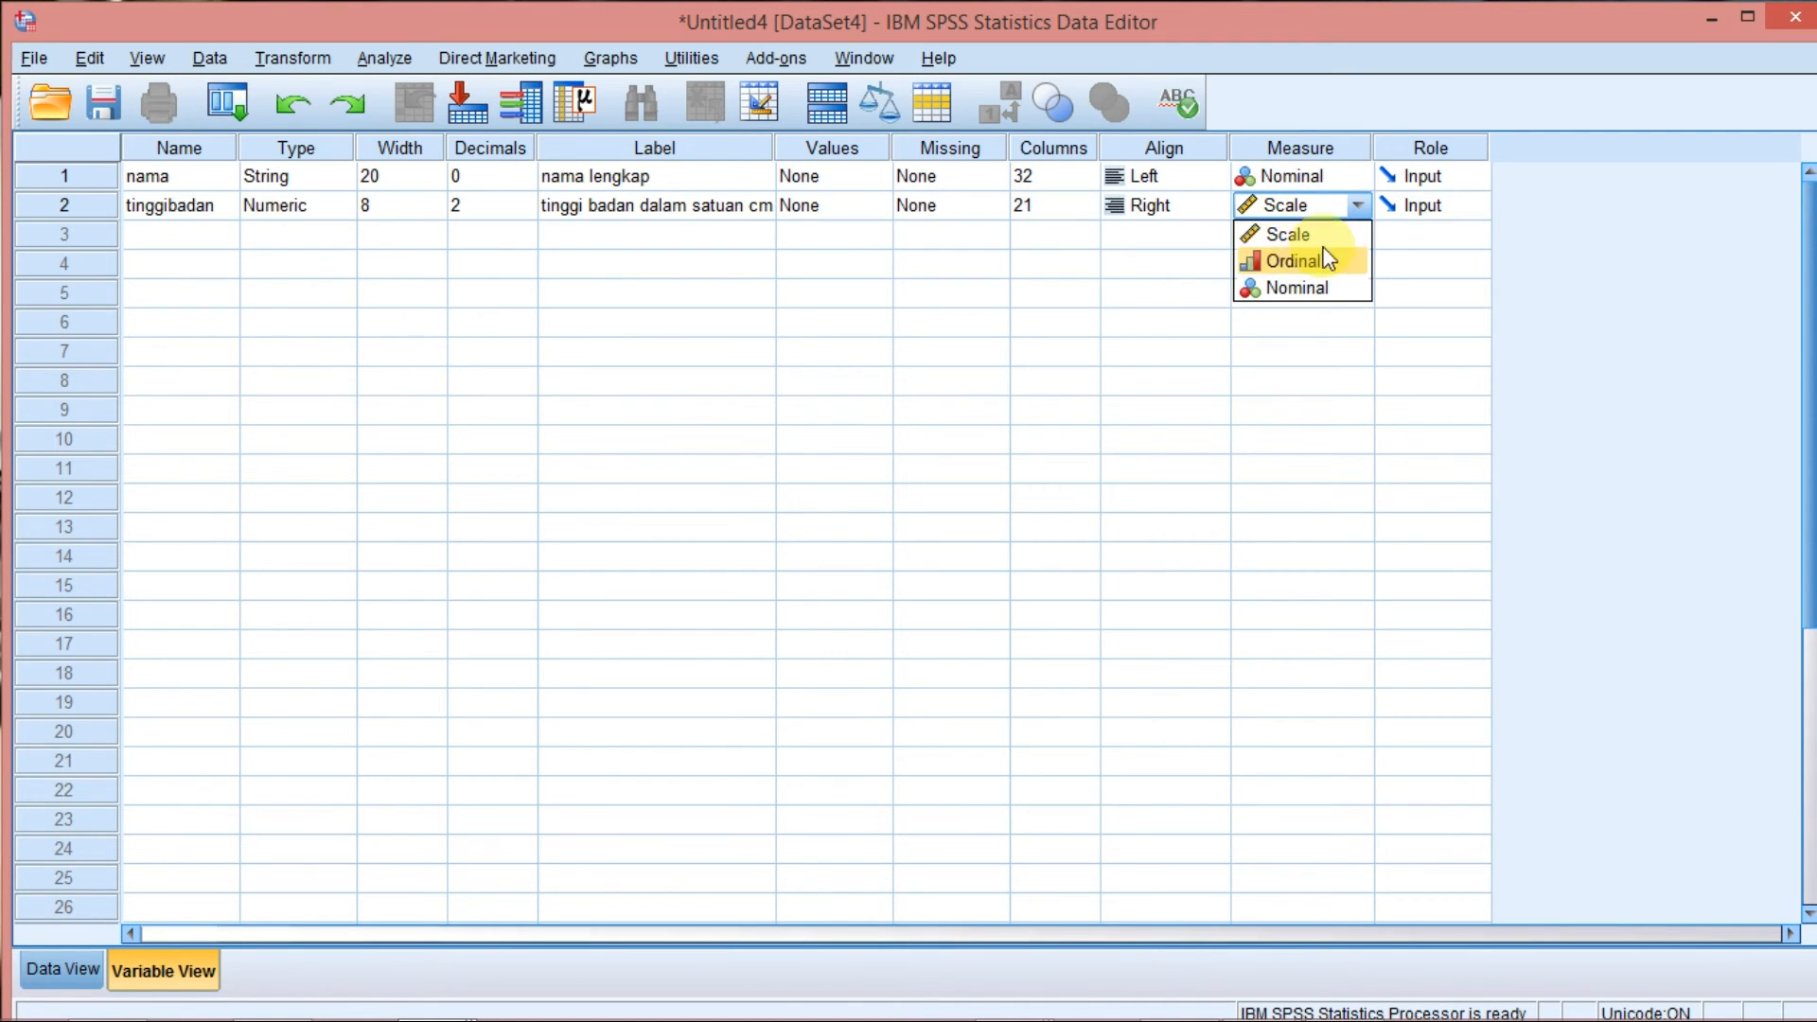
click(1297, 212)
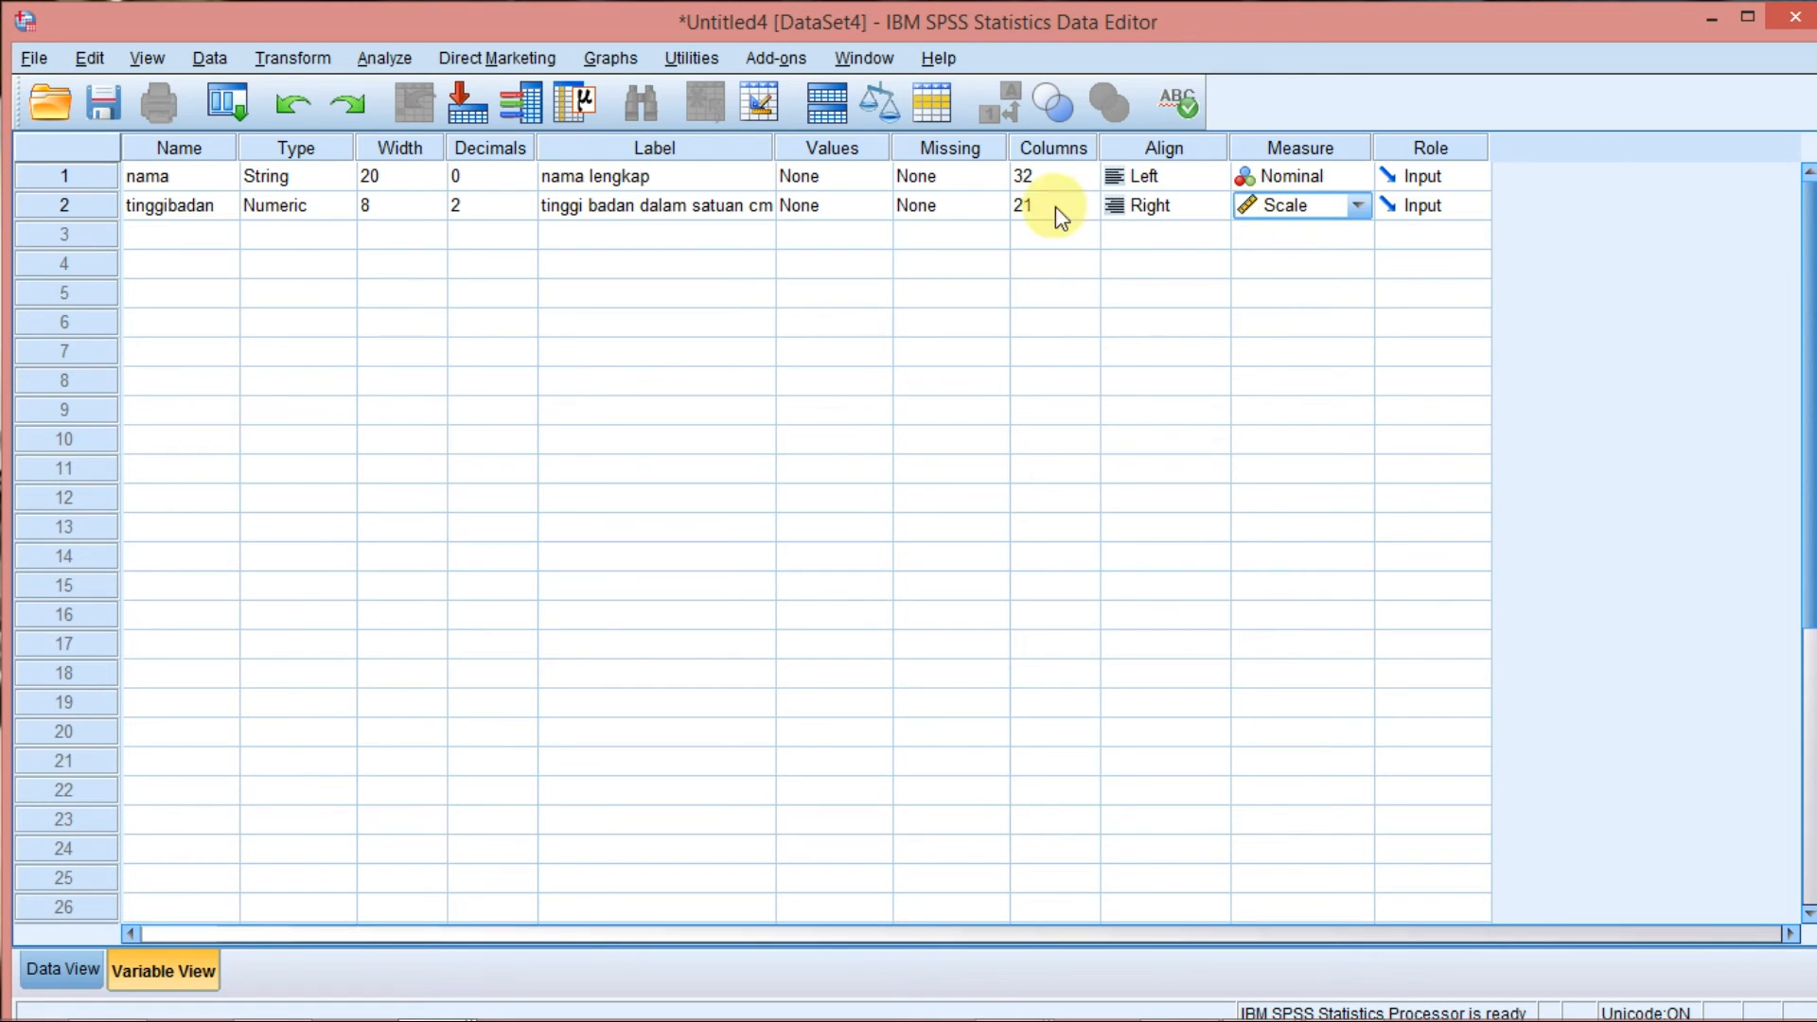
Enter the letters A through J as nama values in rows 1 to 10 of Data View.
click(66, 969)
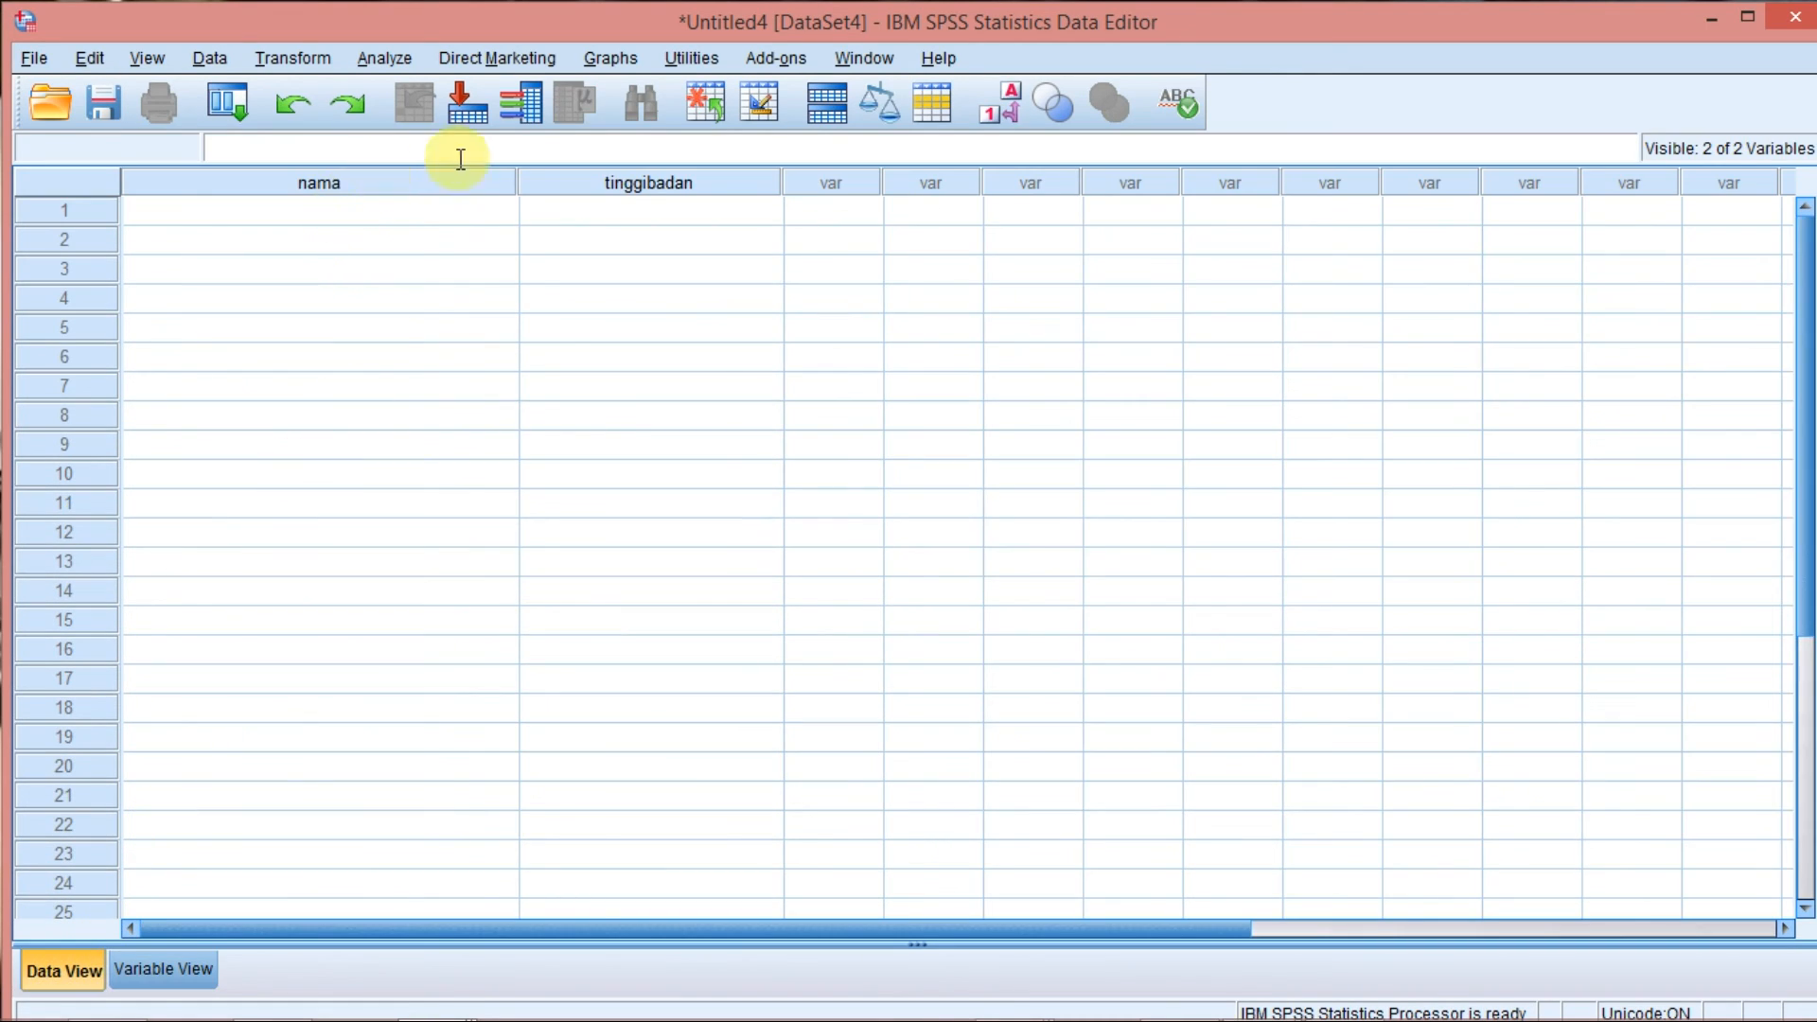
click(246, 213)
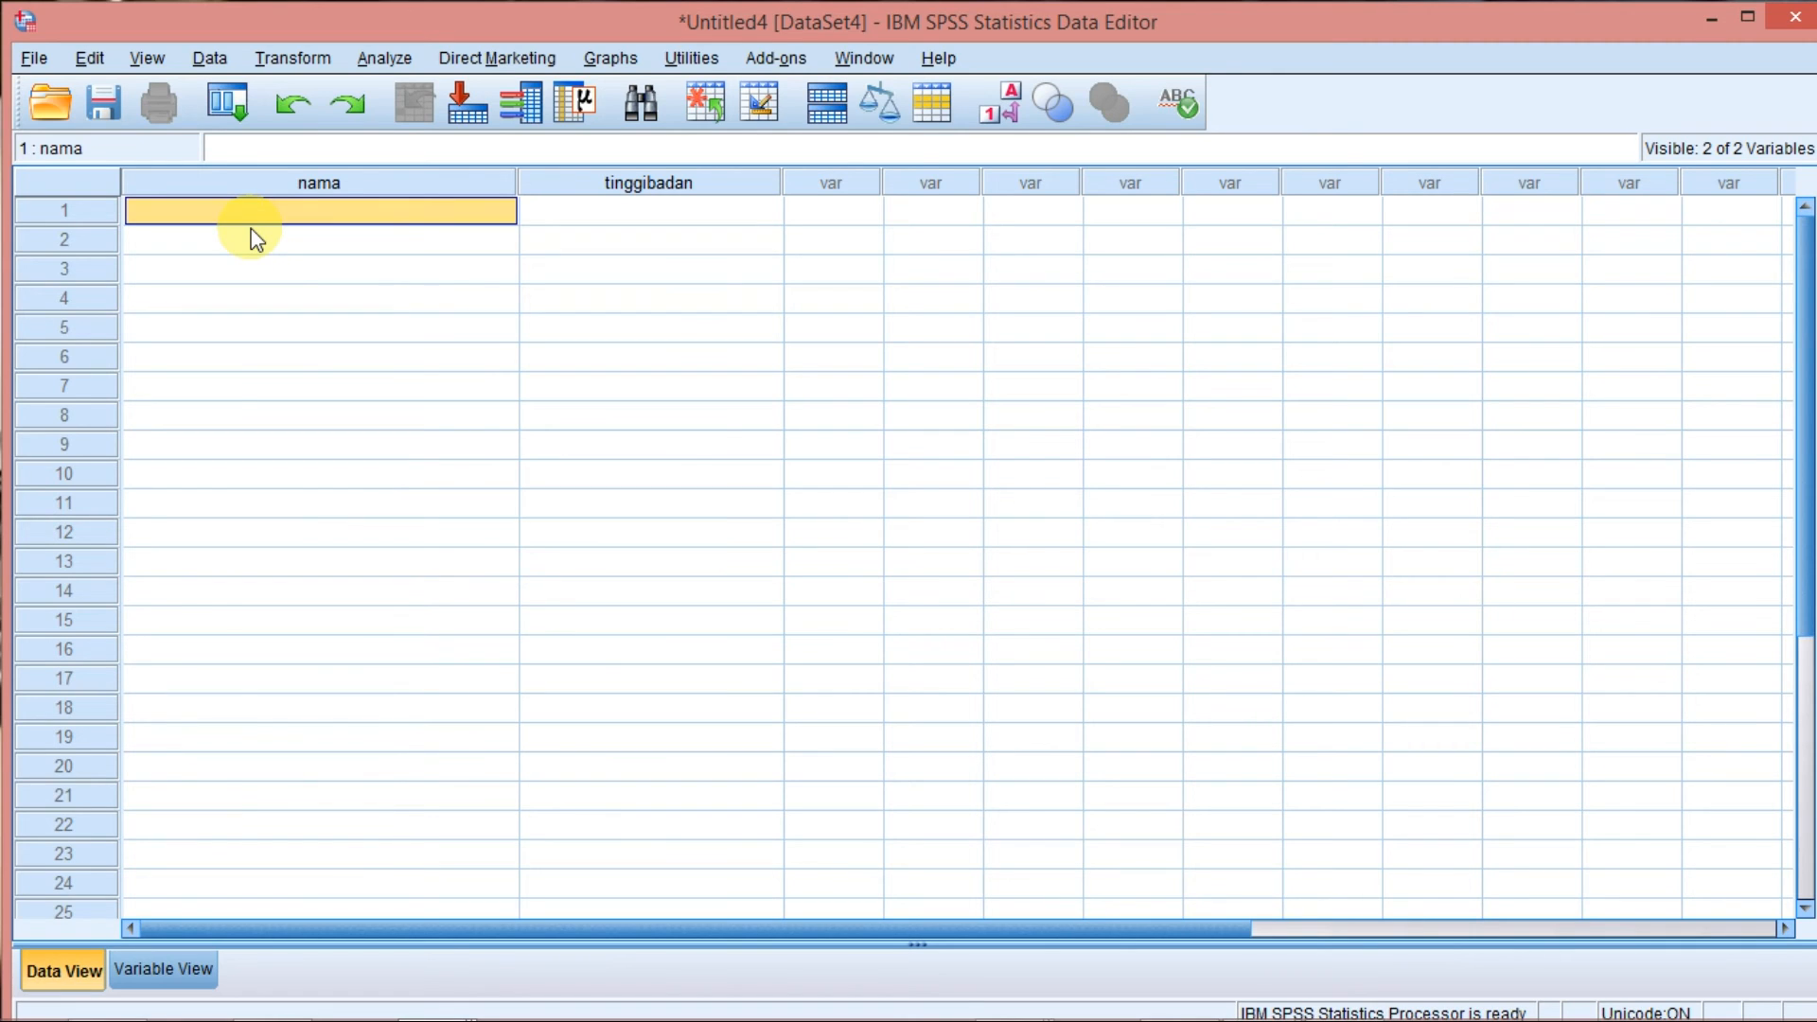
key(F2)
text(A)
key(Return)
text(B)
key(Return)
text(C)
key(Return)
text(D)
key(Return)
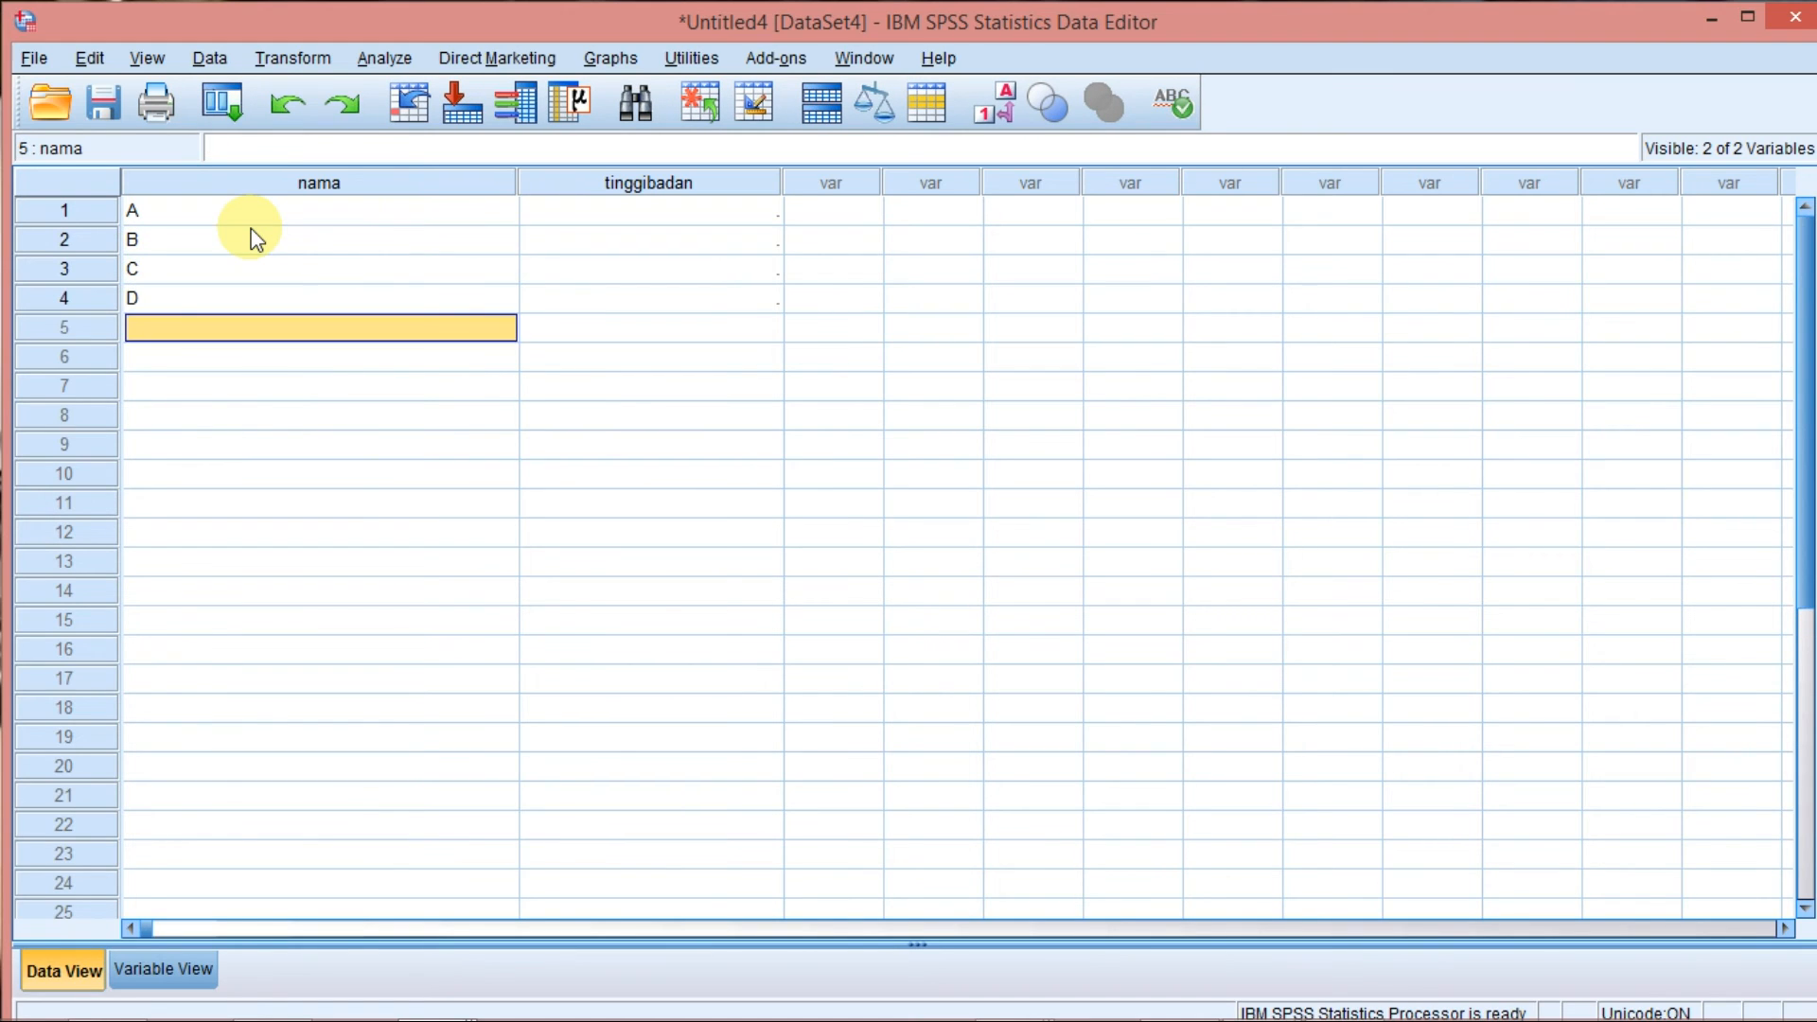
text(E)
key(Return)
text(F)
key(Return)
text(G)
key(Return)
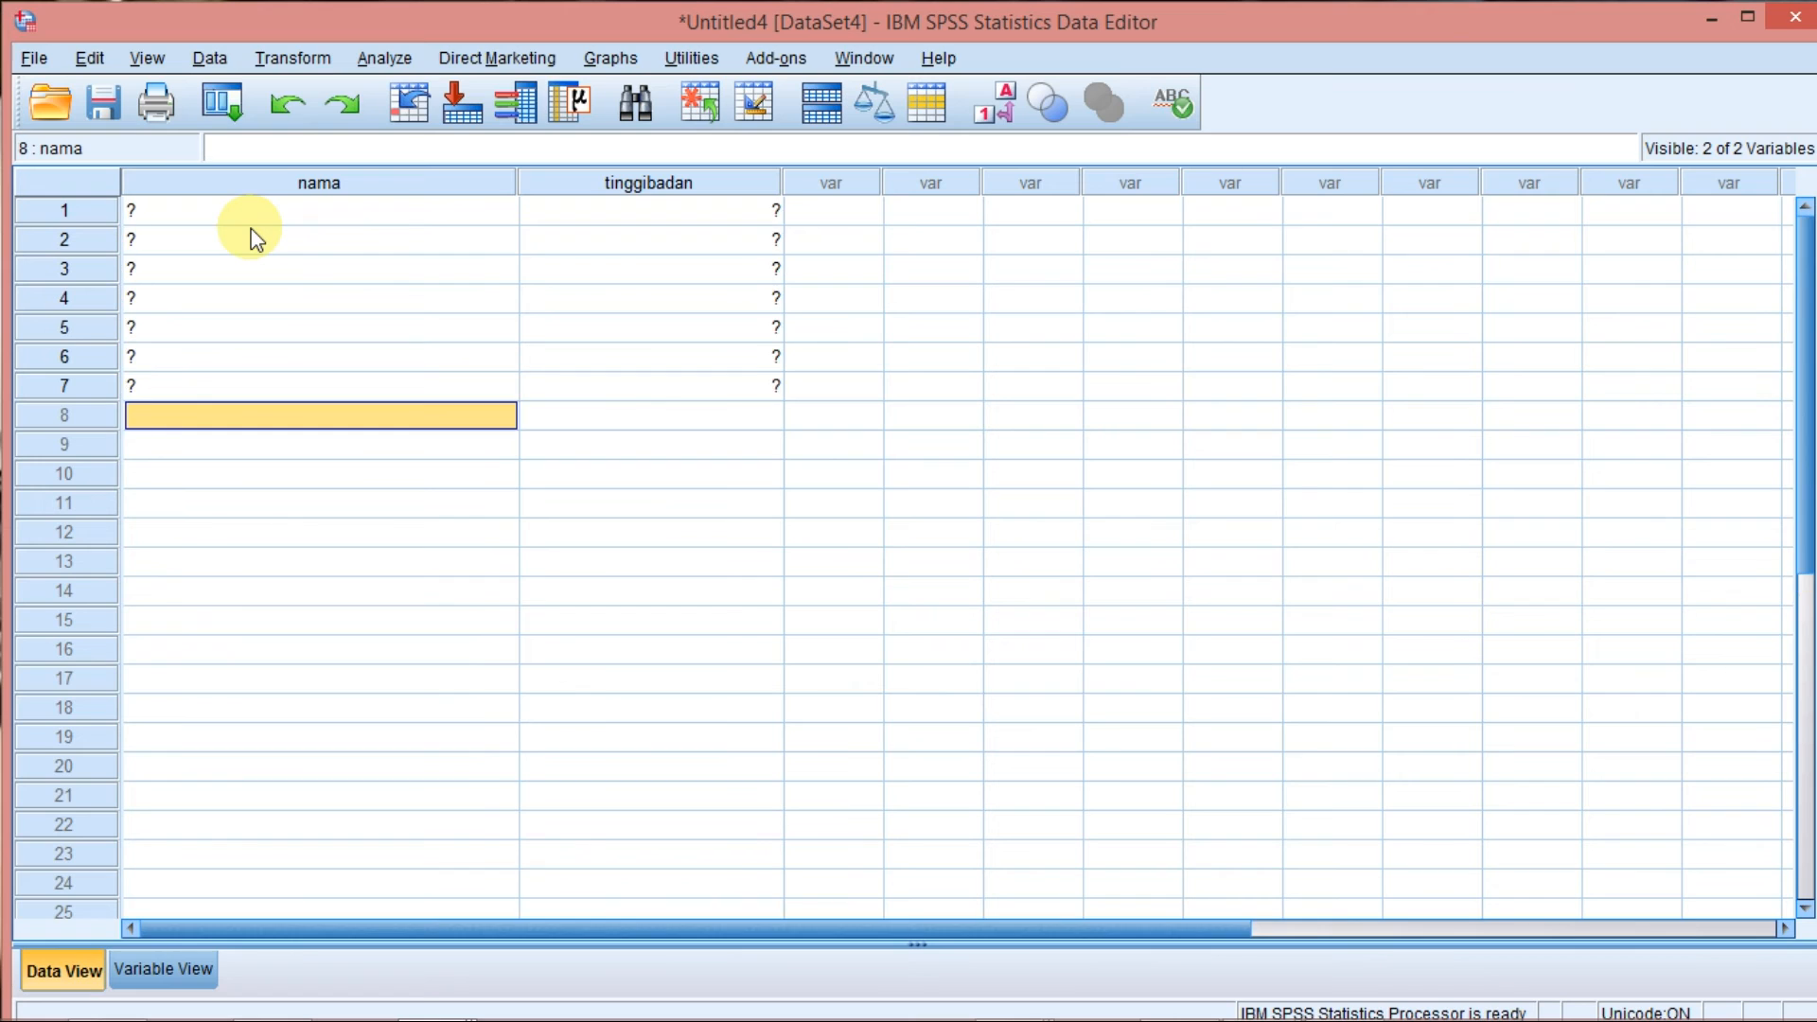
text(H)
key(Return)
text(I)
key(Return)
text(J)
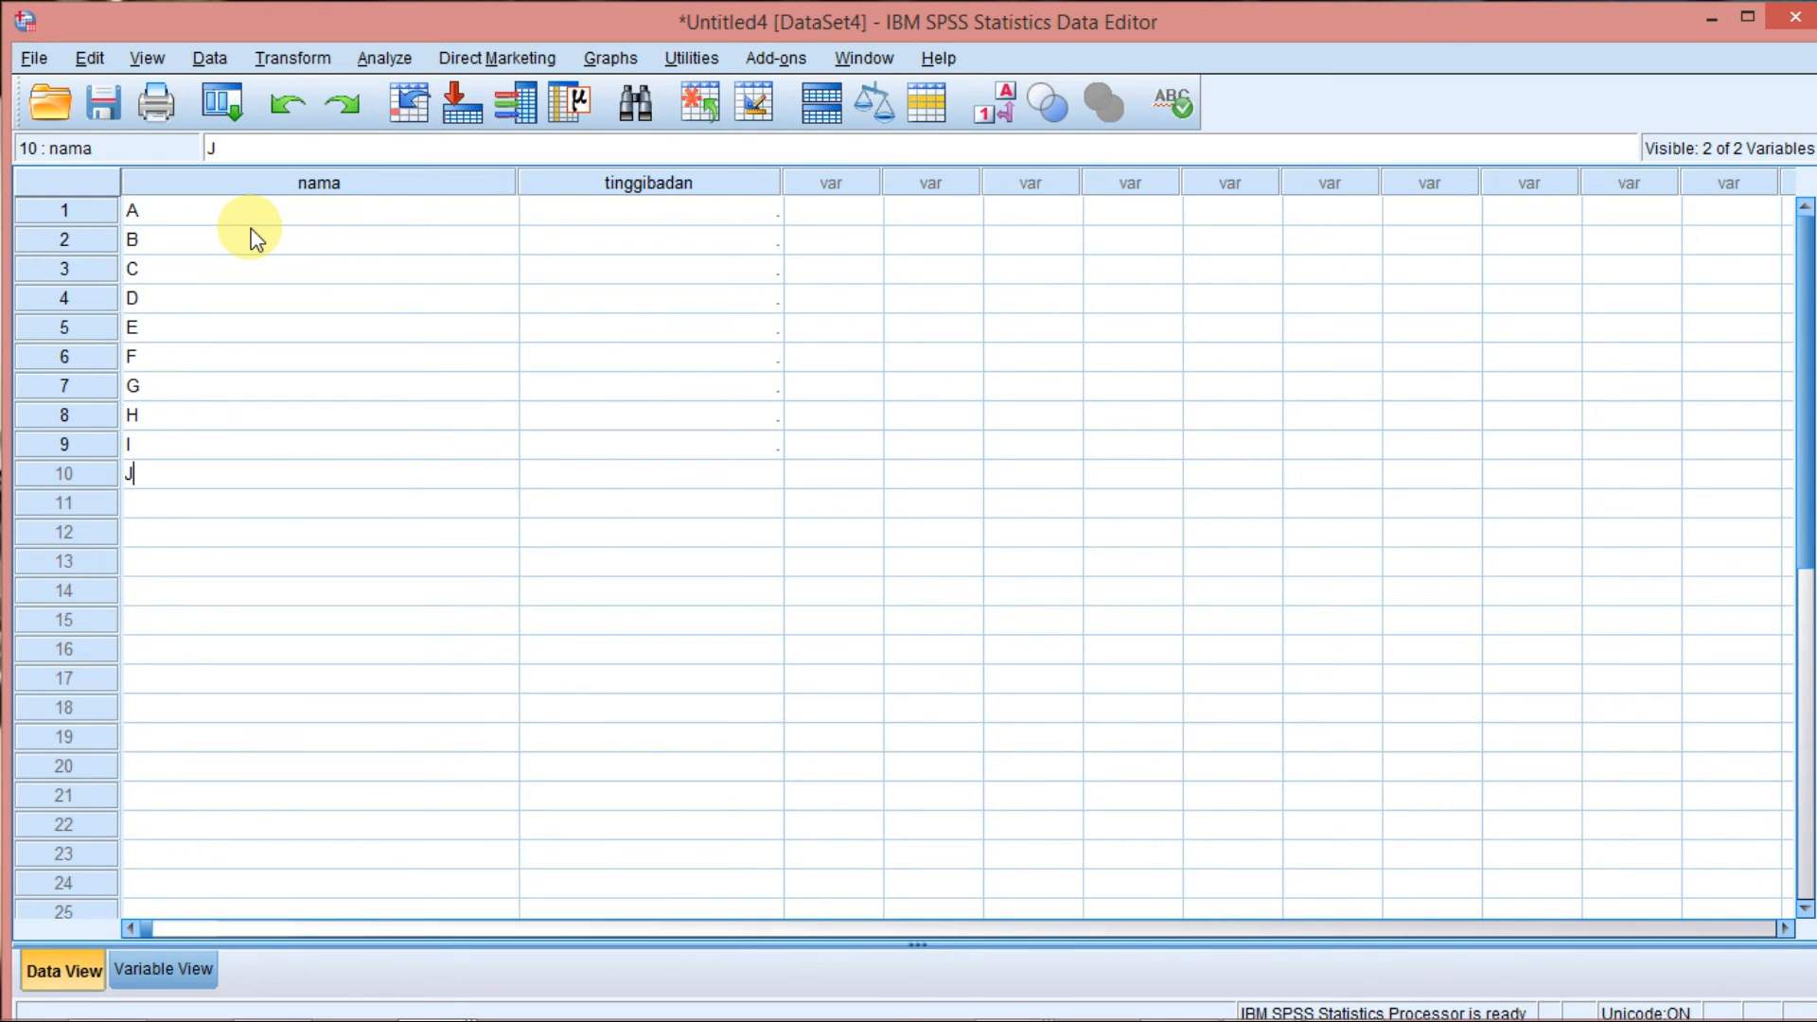
Enter the tinggibadan values 170, 165, 160 and 155 for rows A to D.
click(561, 227)
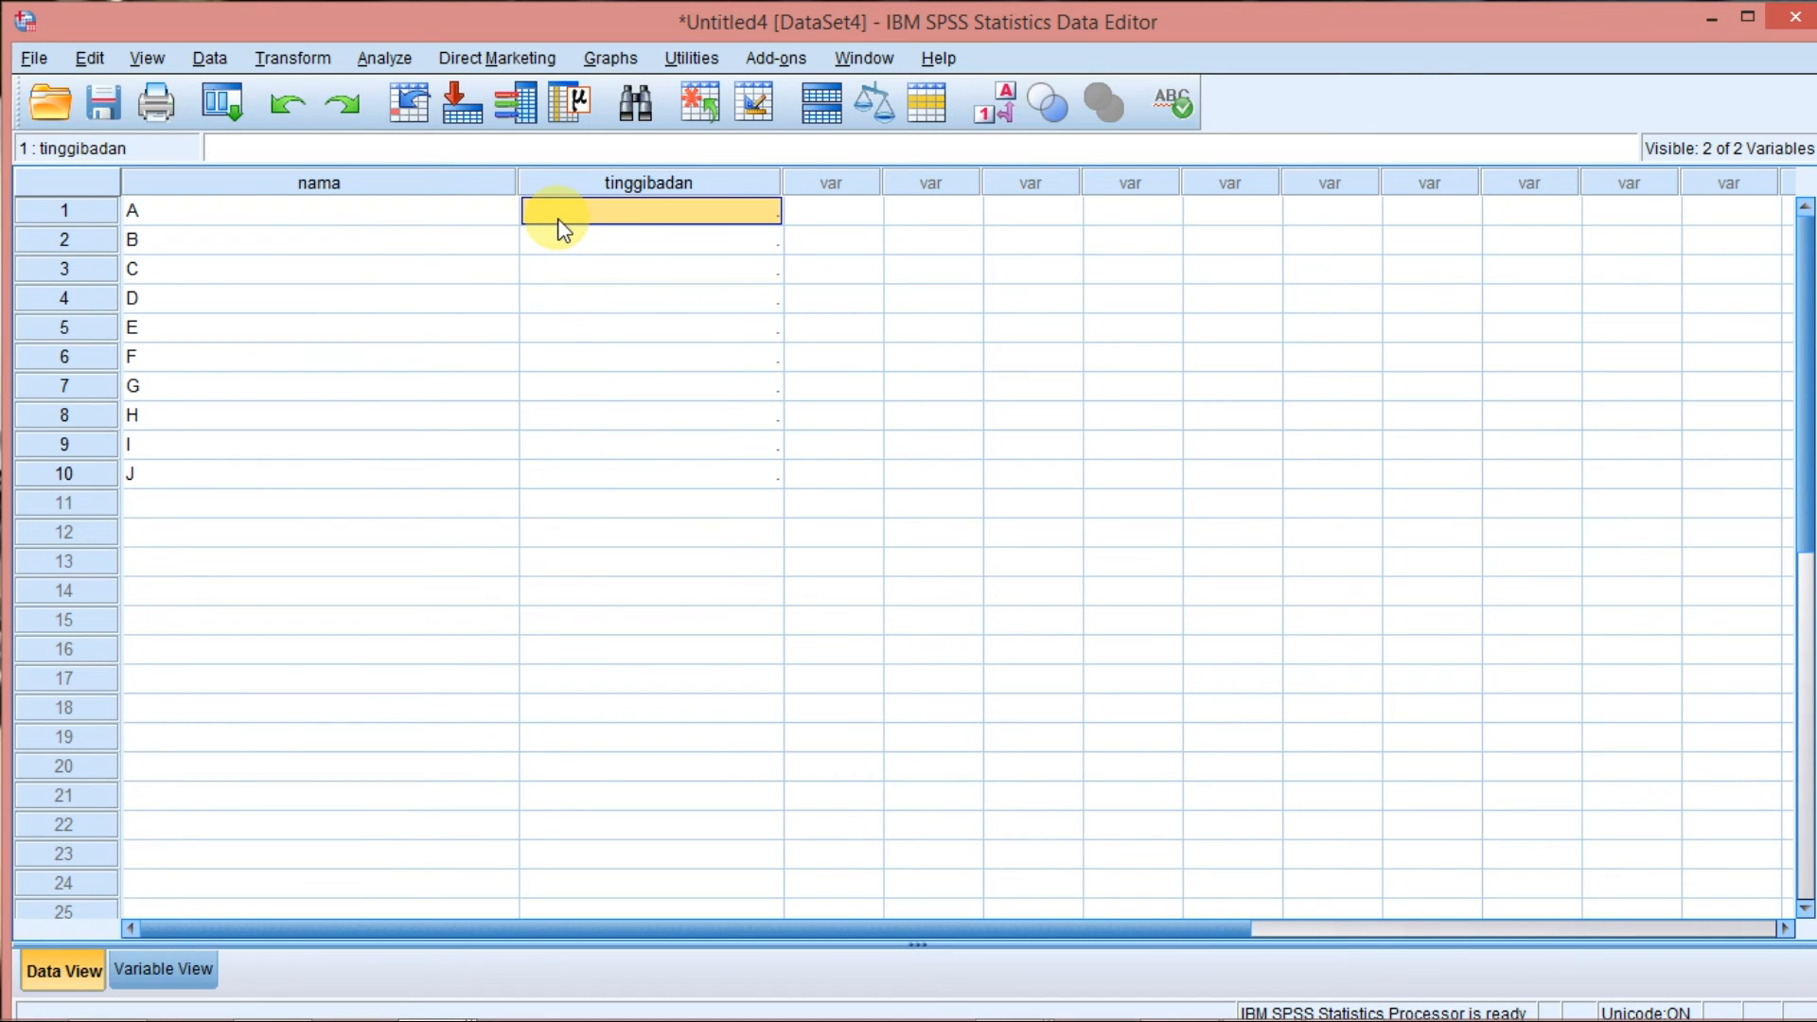
double_click(559, 219)
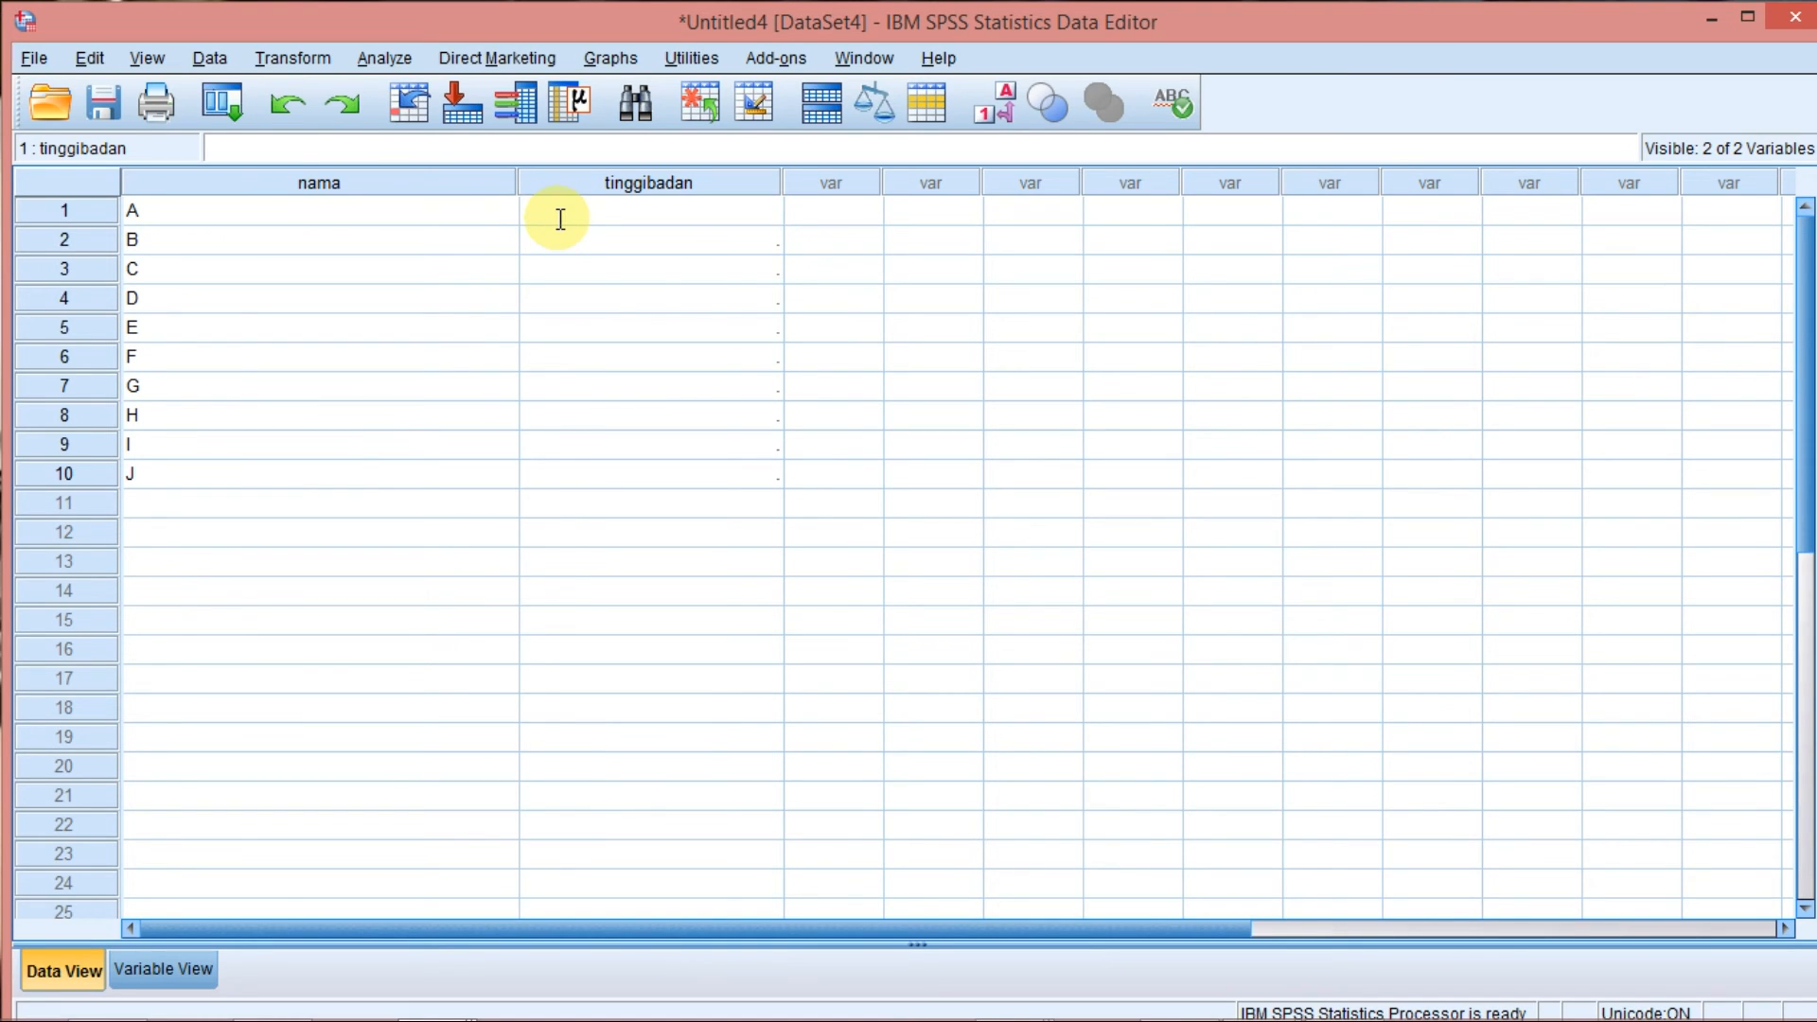
text(170)
key(Return)
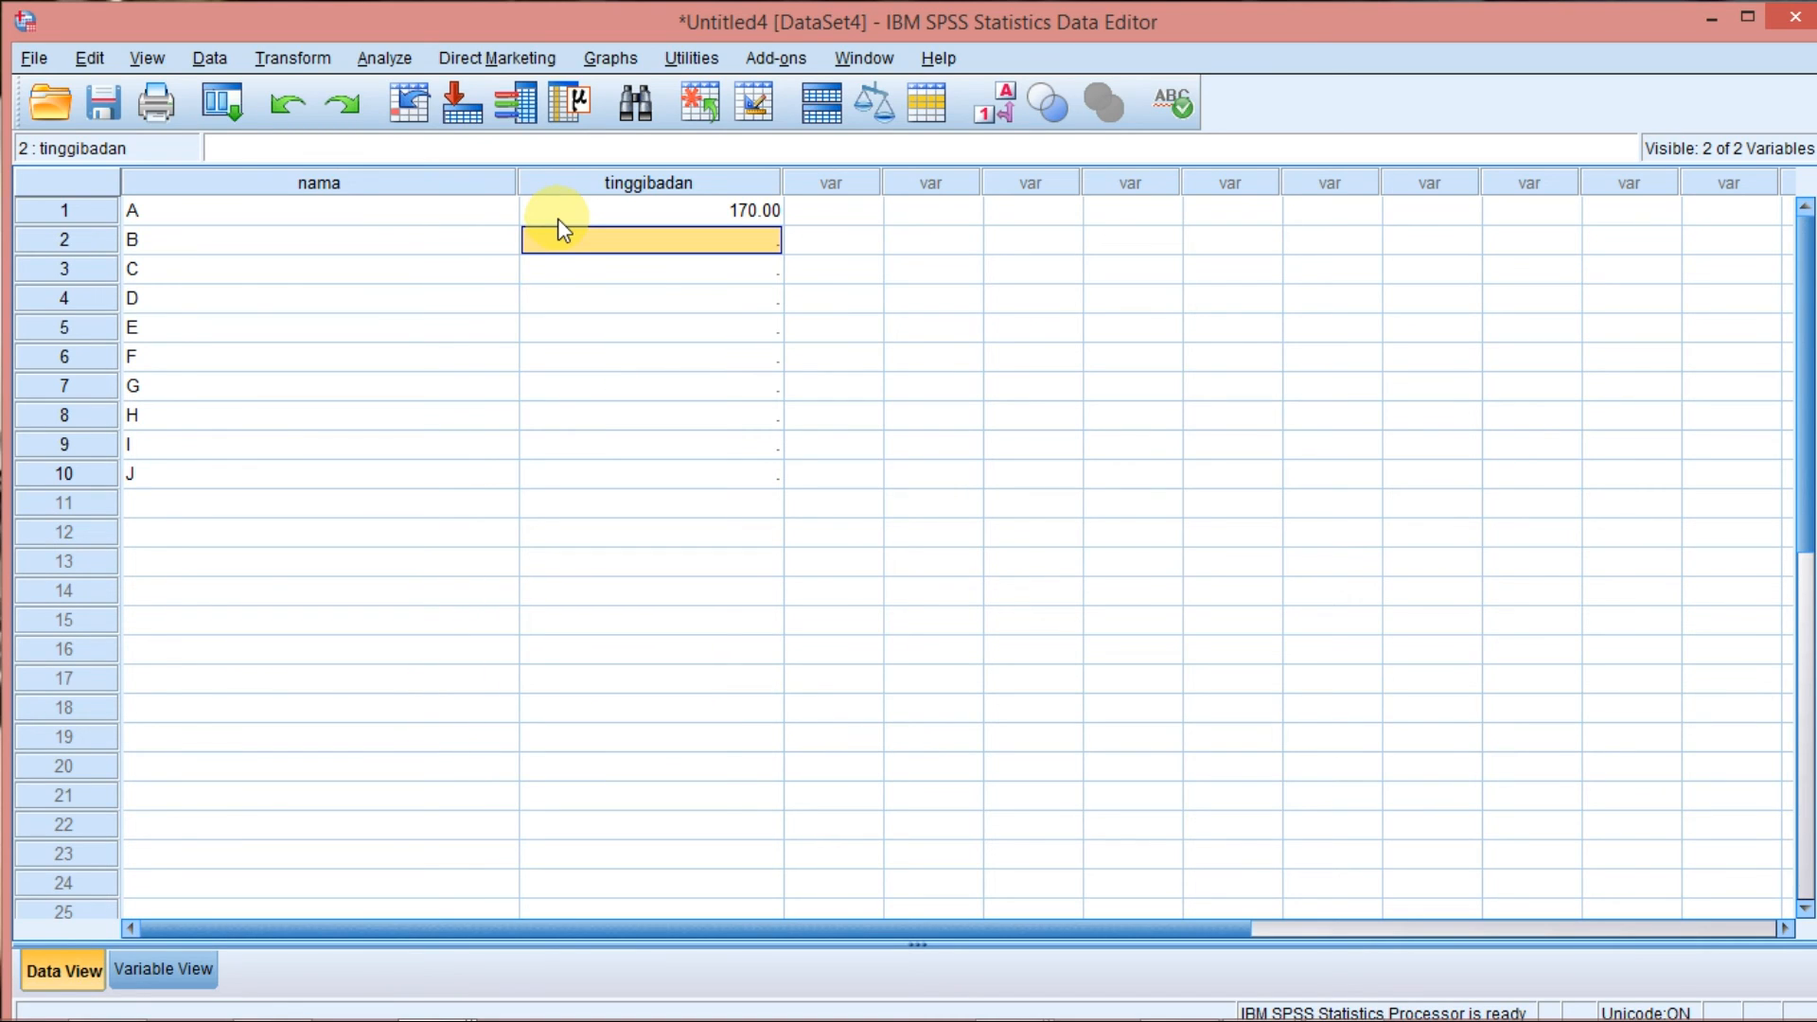
text(1)
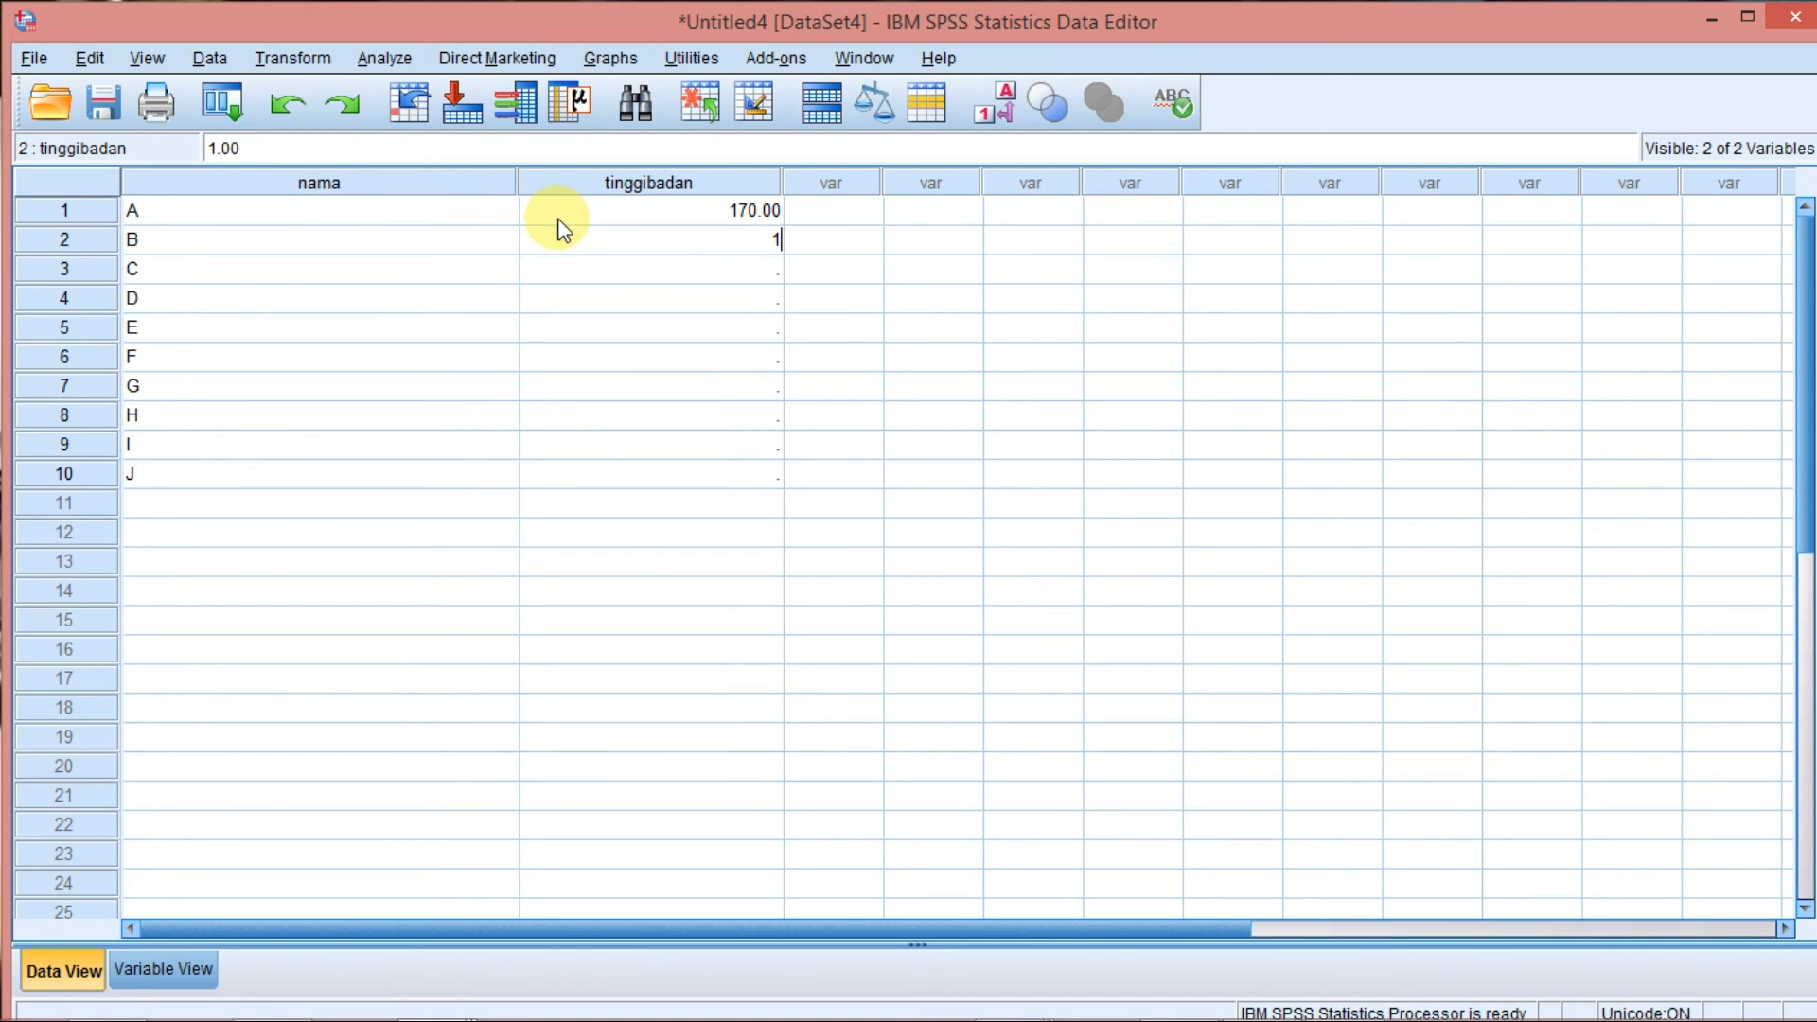
text(65)
key(Return)
text(160)
key(Return)
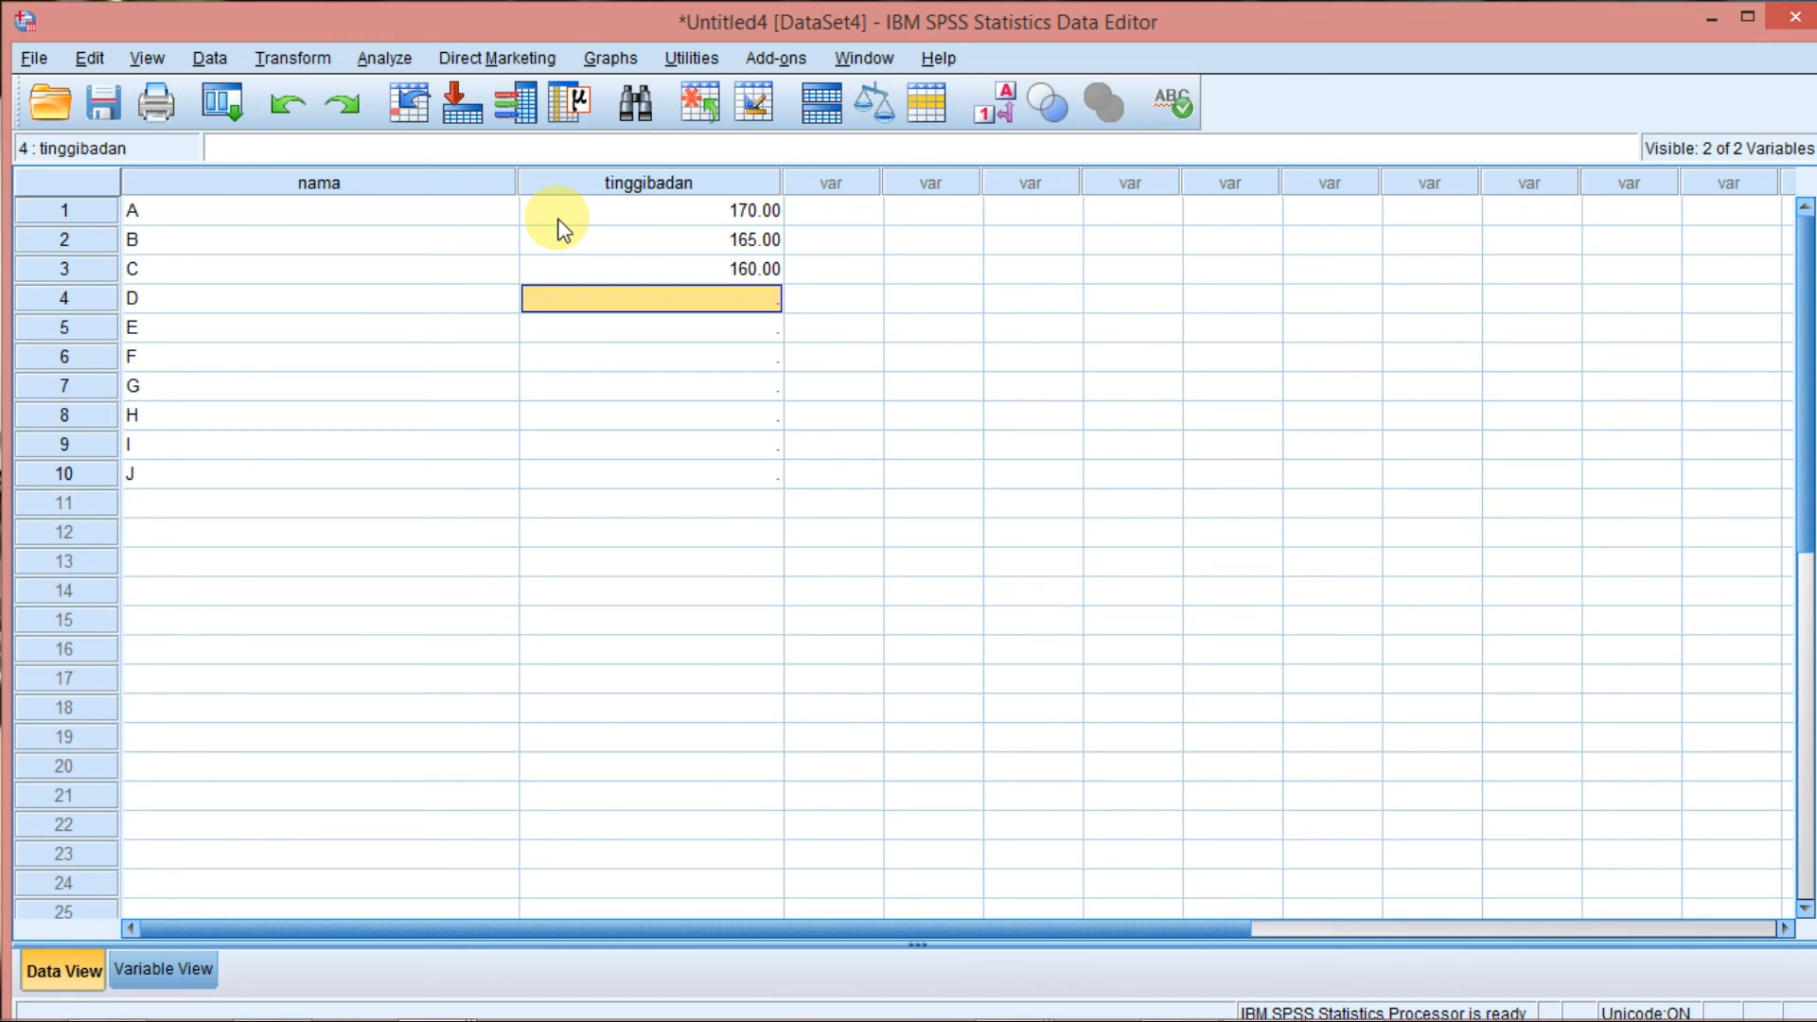
text(155)
key(Return)
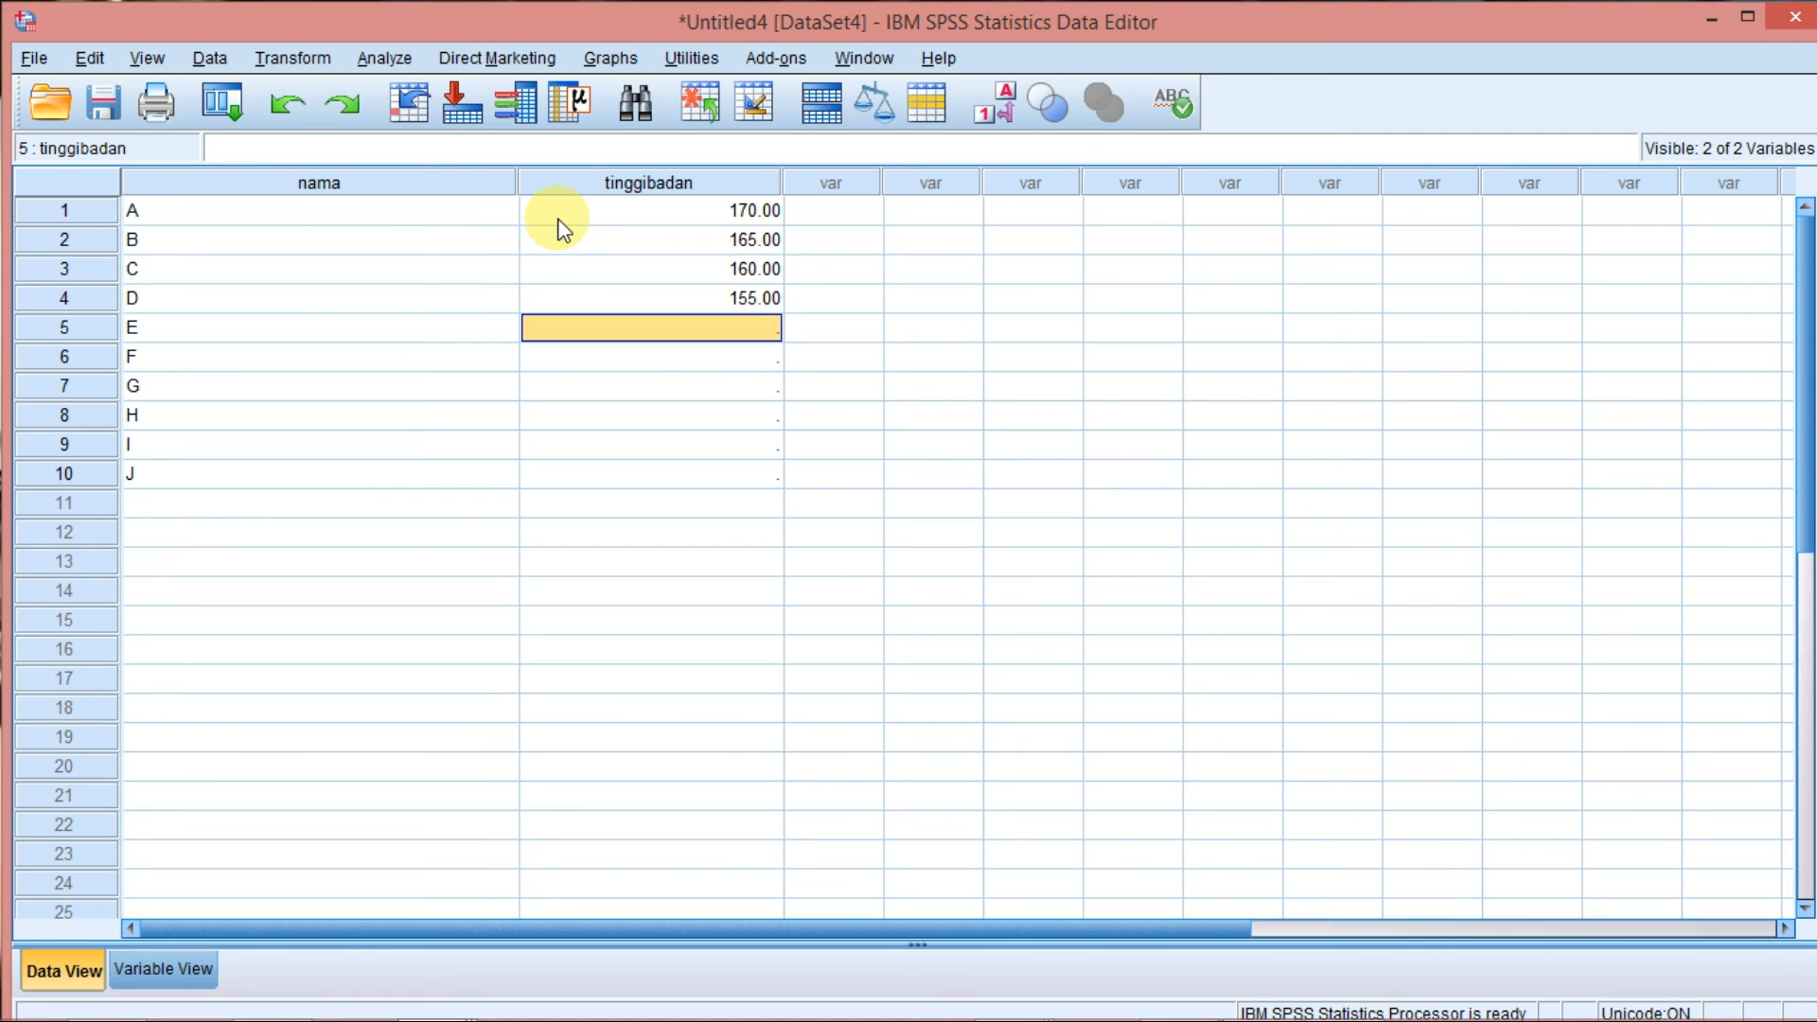
Enter the tinggibadan values 150, 175 and 180 for rows E, F and G.
text(150)
key(Return)
text(170)
key(BackSpace)
text(5)
key(Return)
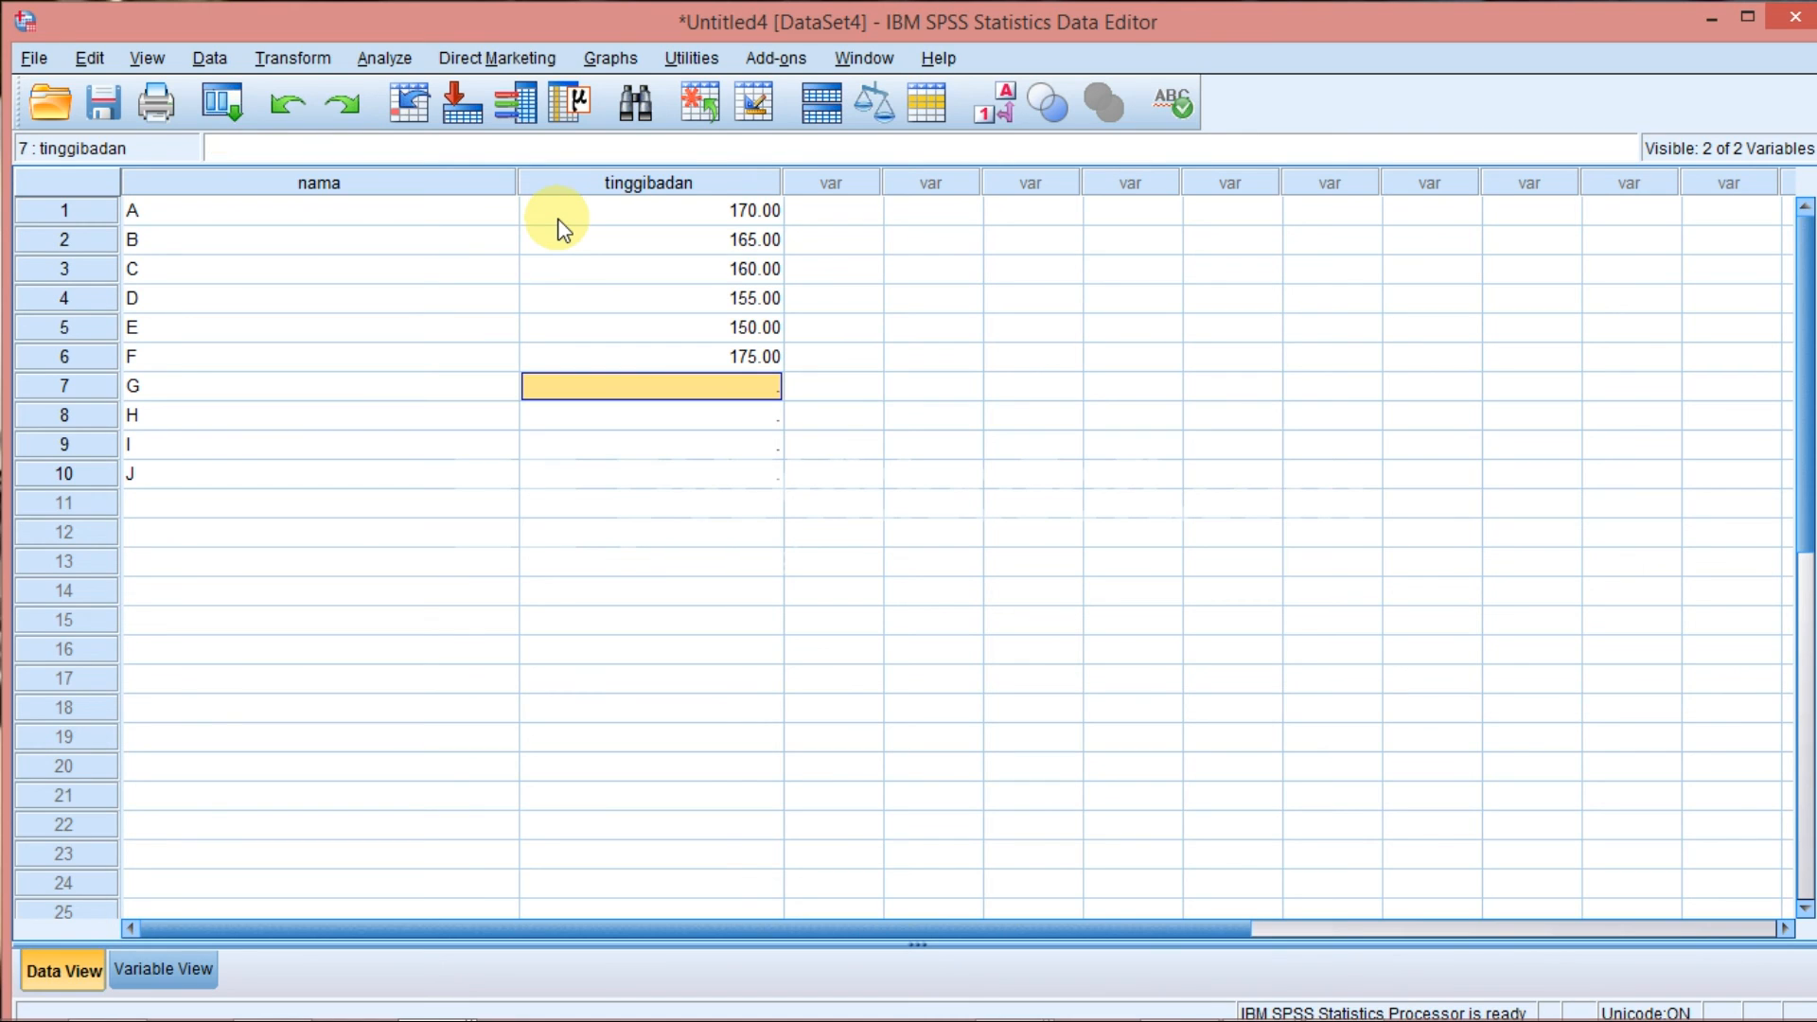
text(1)
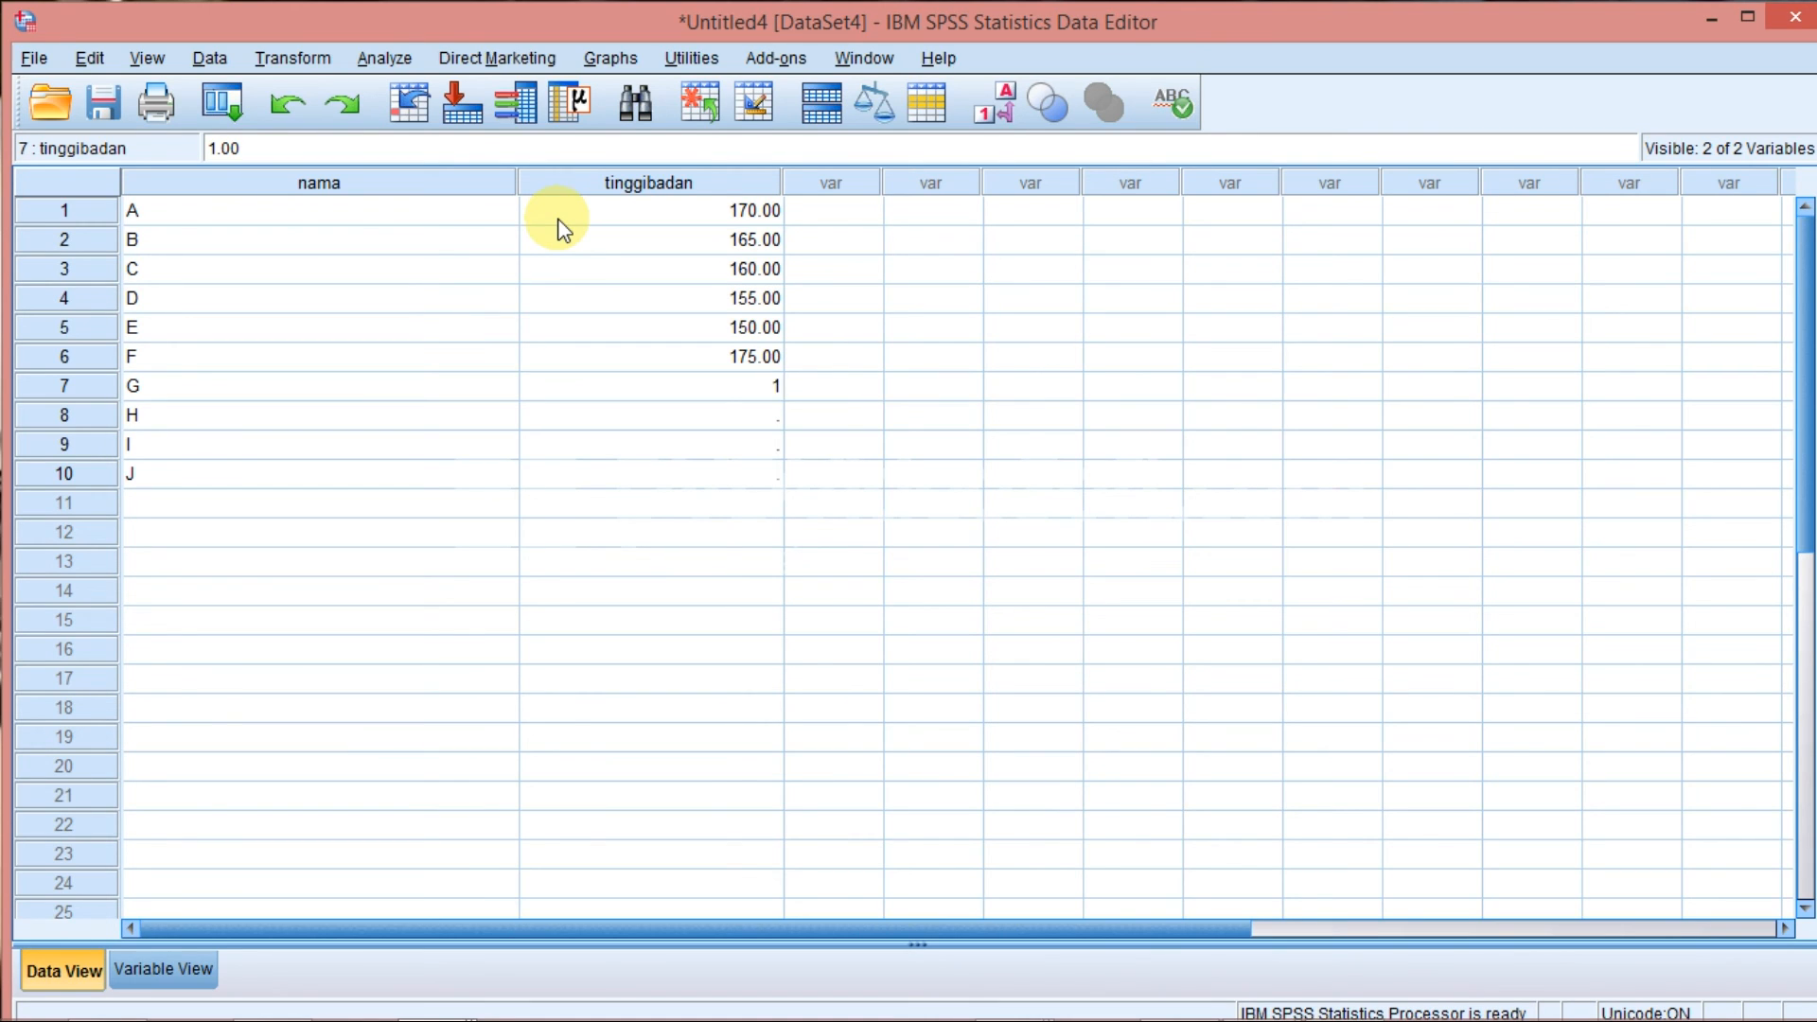
text(80)
key(Return)
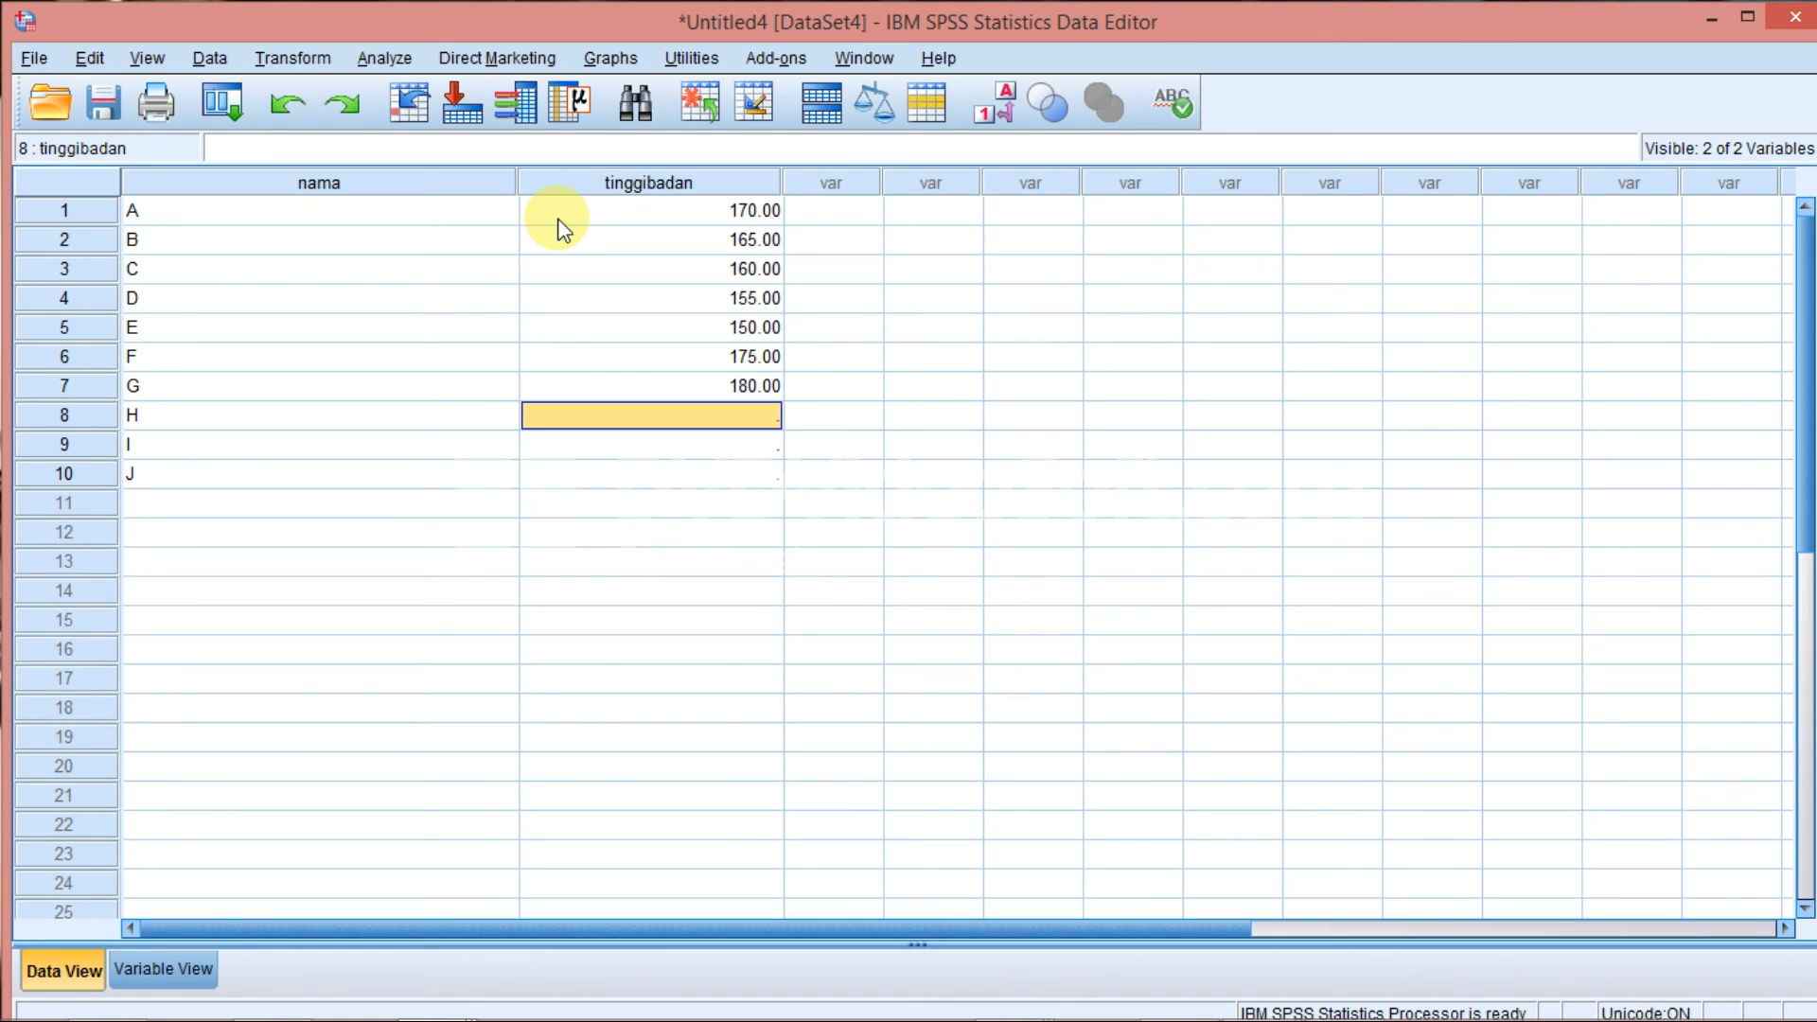
Enter the tinggibadan values 172, 168 and 158 for rows H, I and J.
text(17)
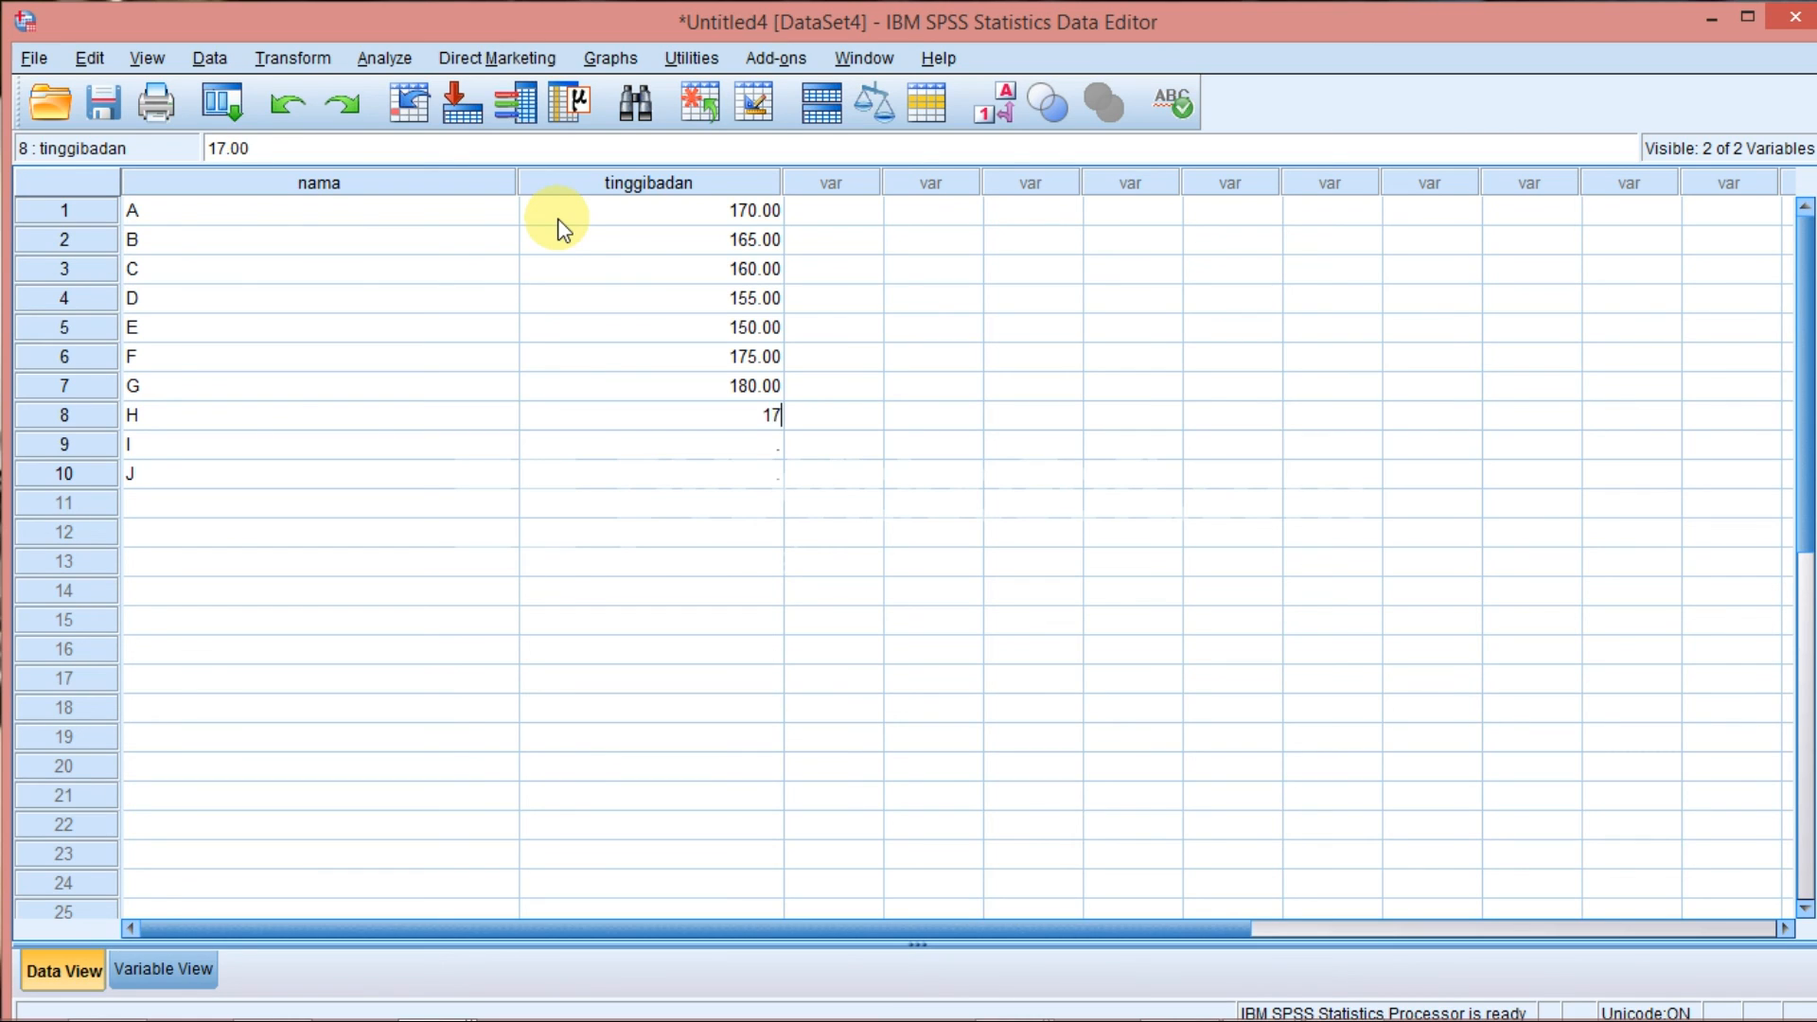
text(2)
key(Return)
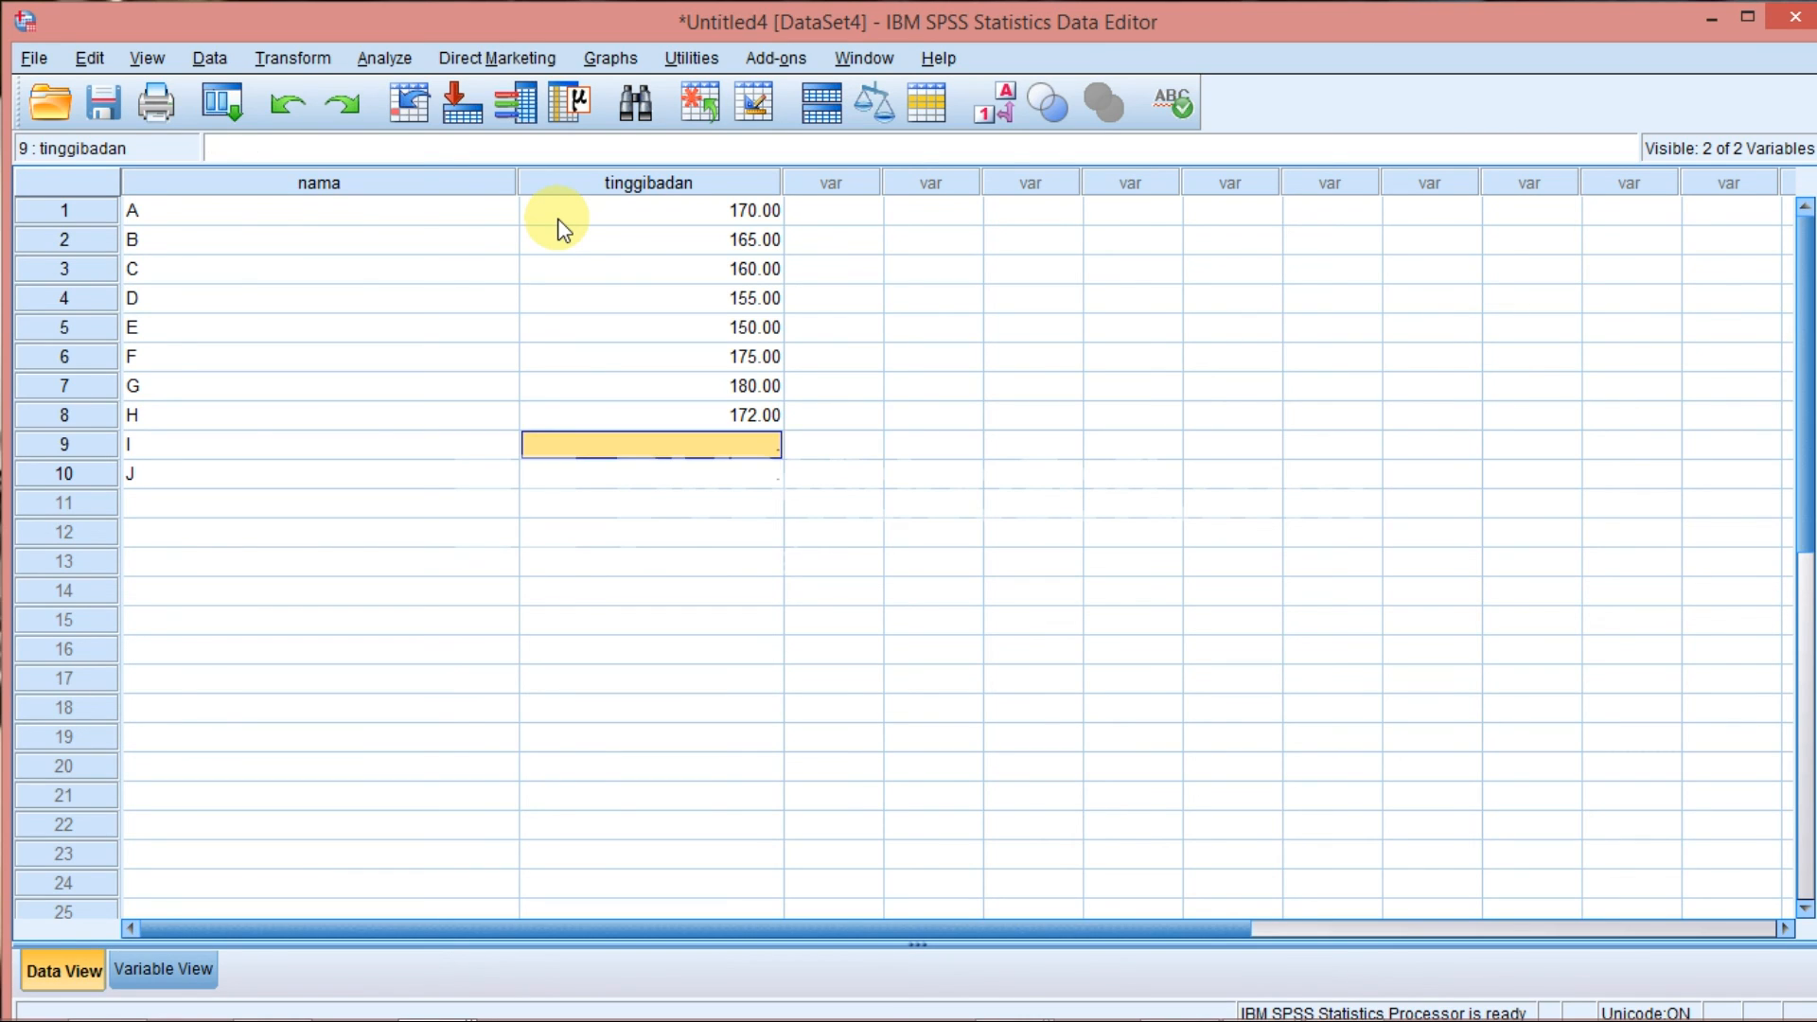
text(168)
key(Return)
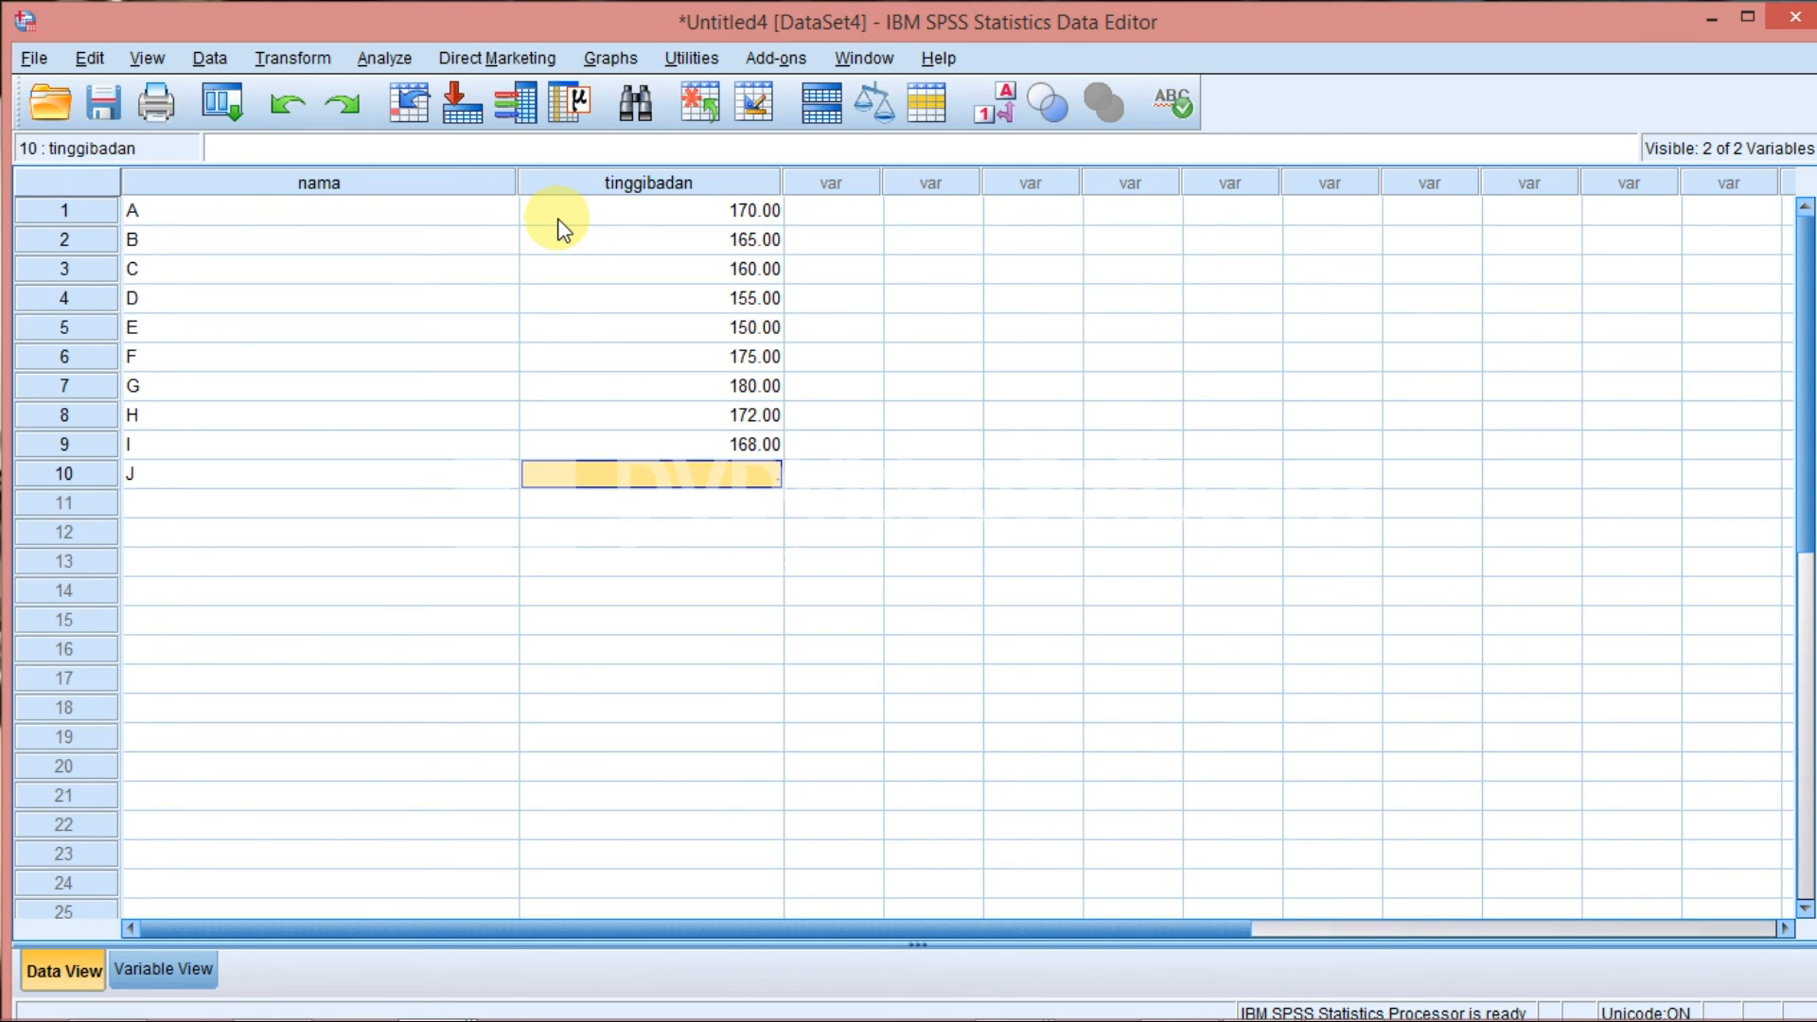
text(1)
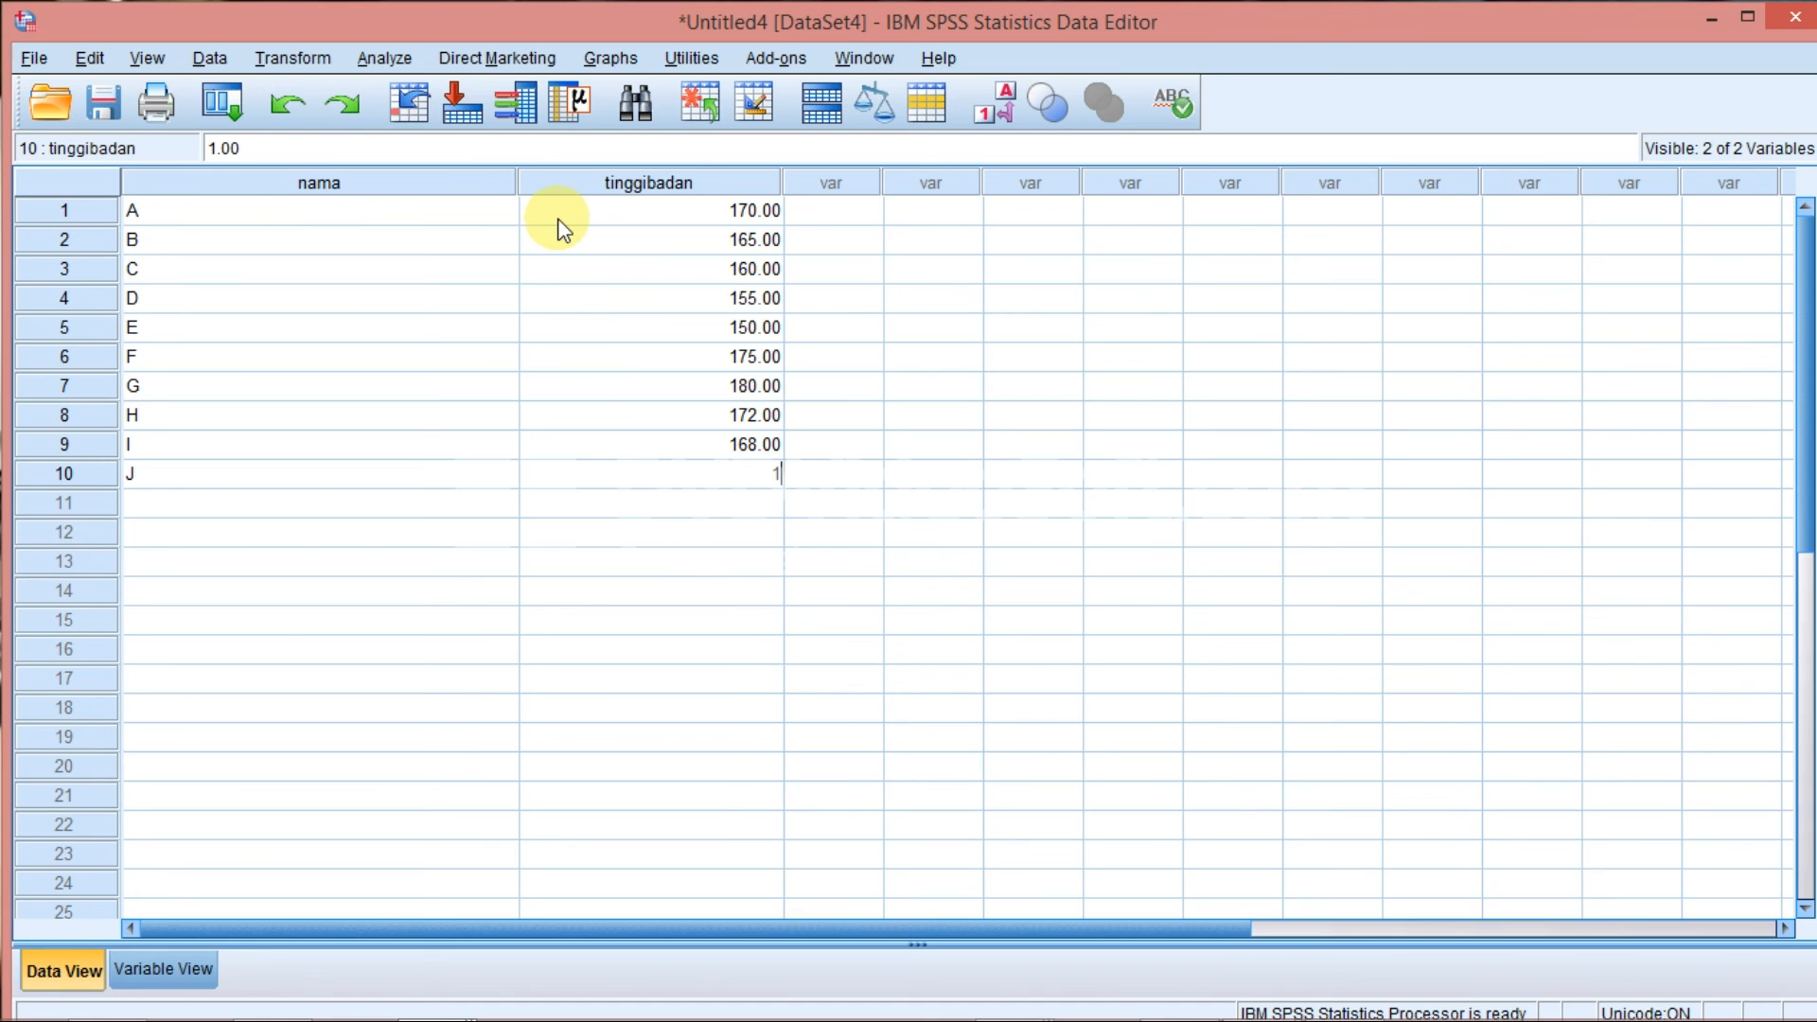
text(58)
key(Return)
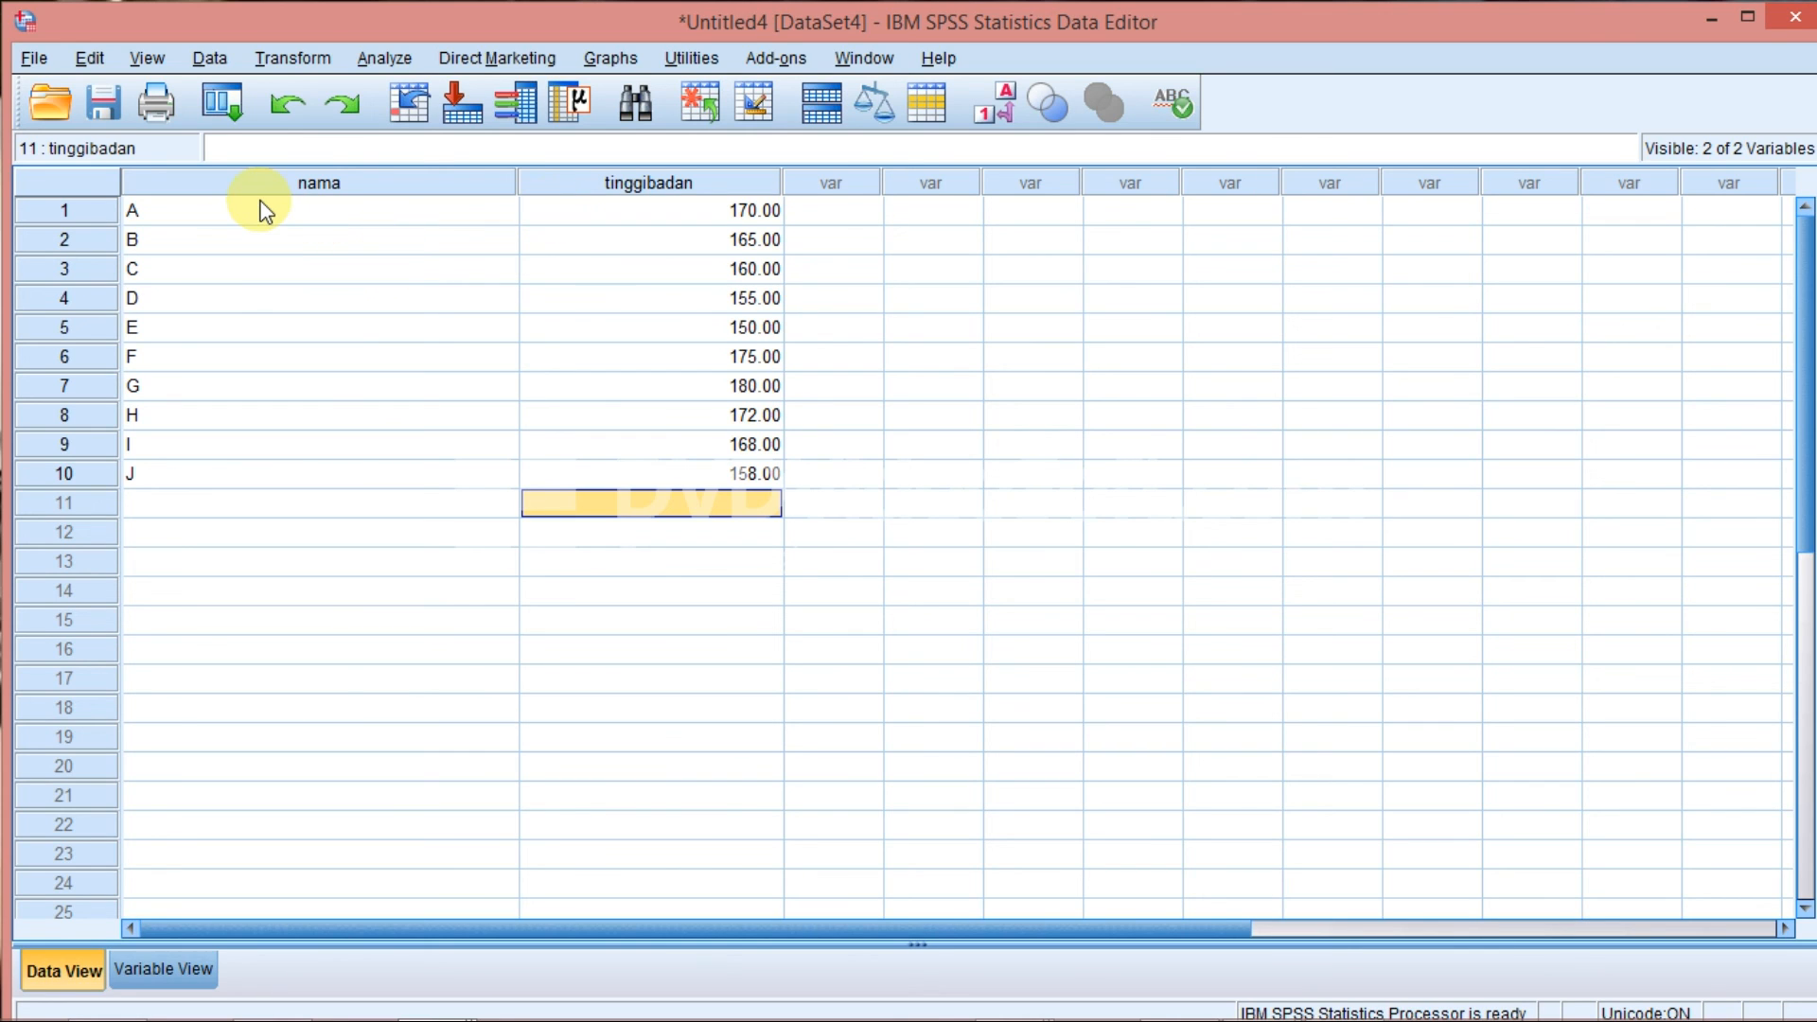
Review the ten entered cases in Data View against the nama and tinggibadan definitions in Variable View, ending in Data View.
drag(261, 211, 707, 488)
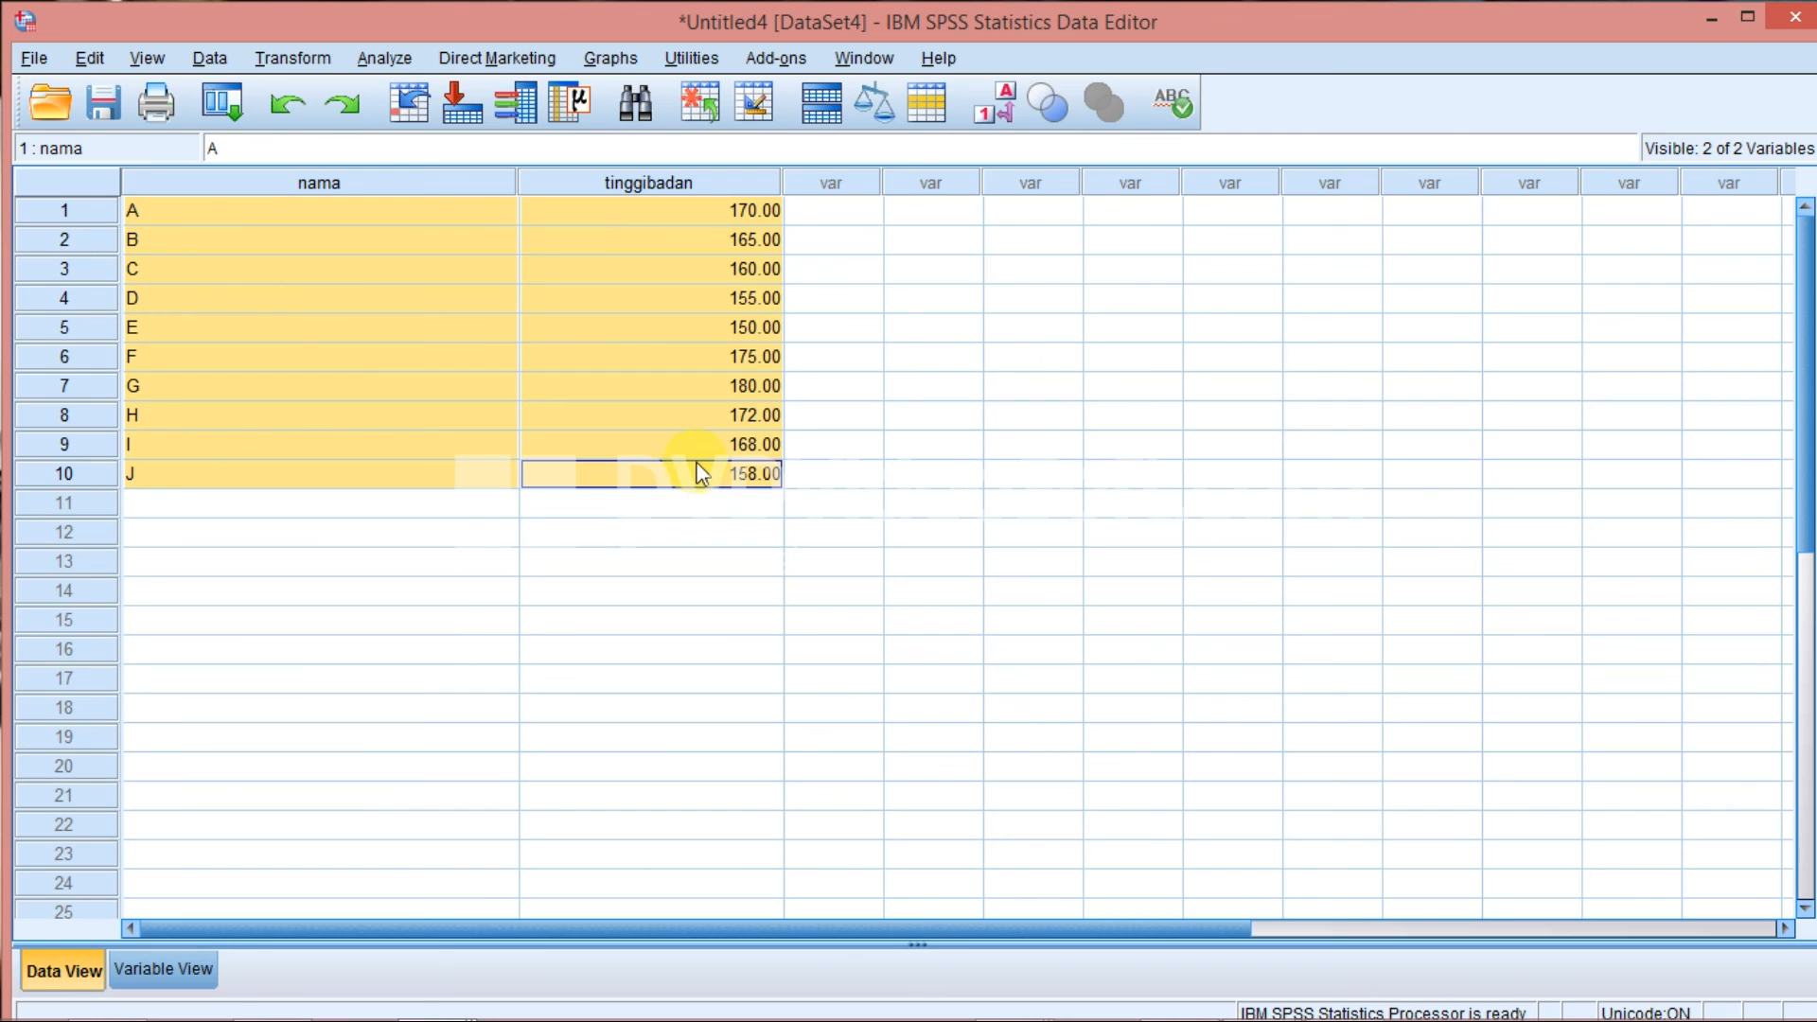
click(149, 962)
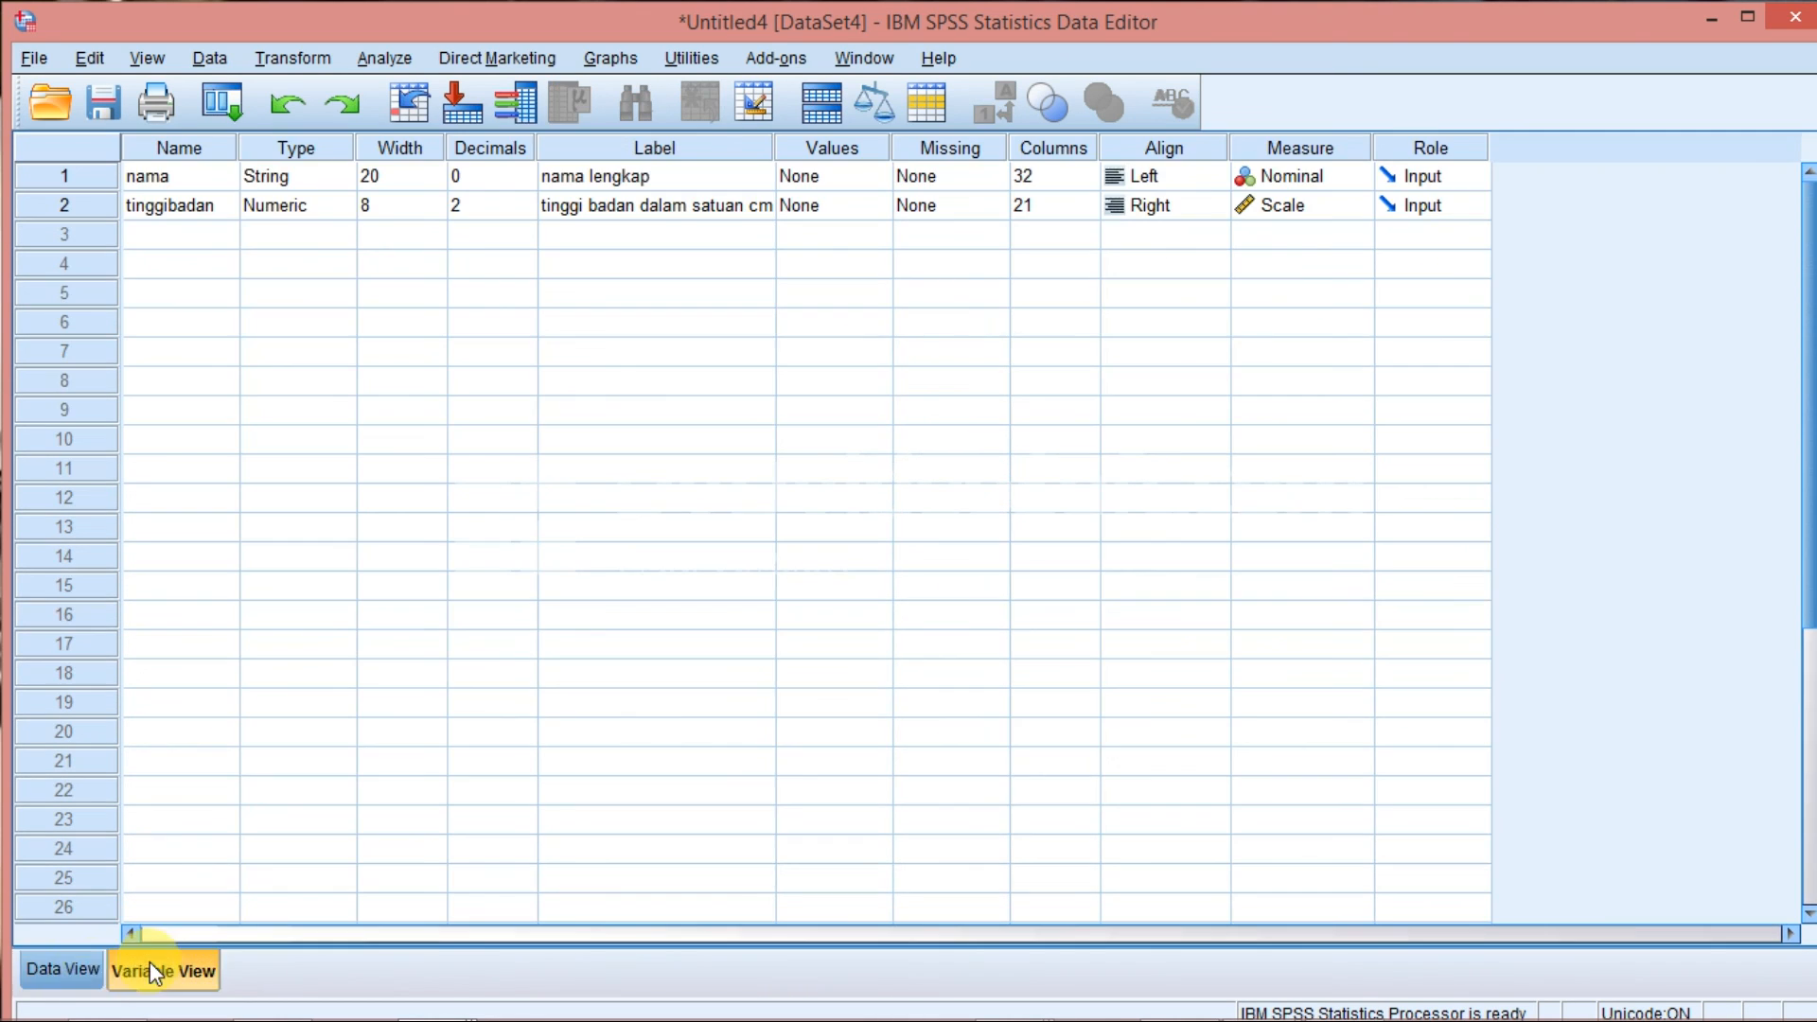
click(63, 977)
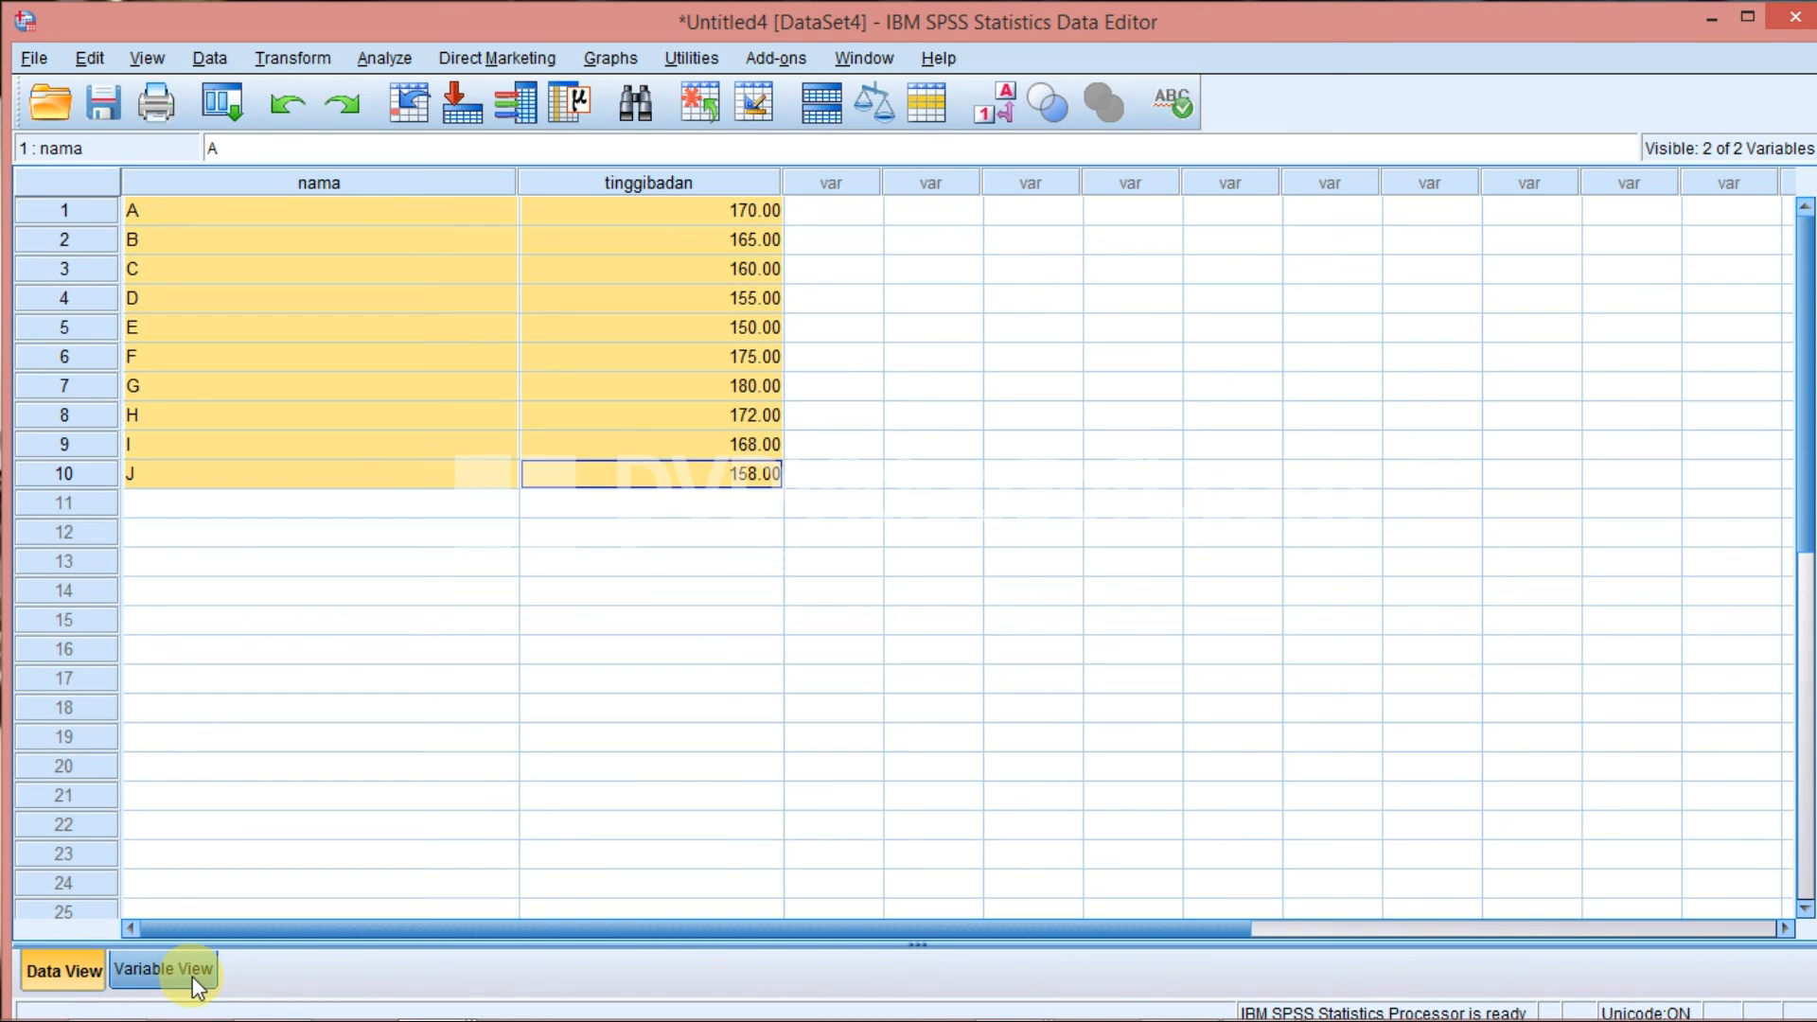
click(157, 971)
click(61, 972)
click(169, 969)
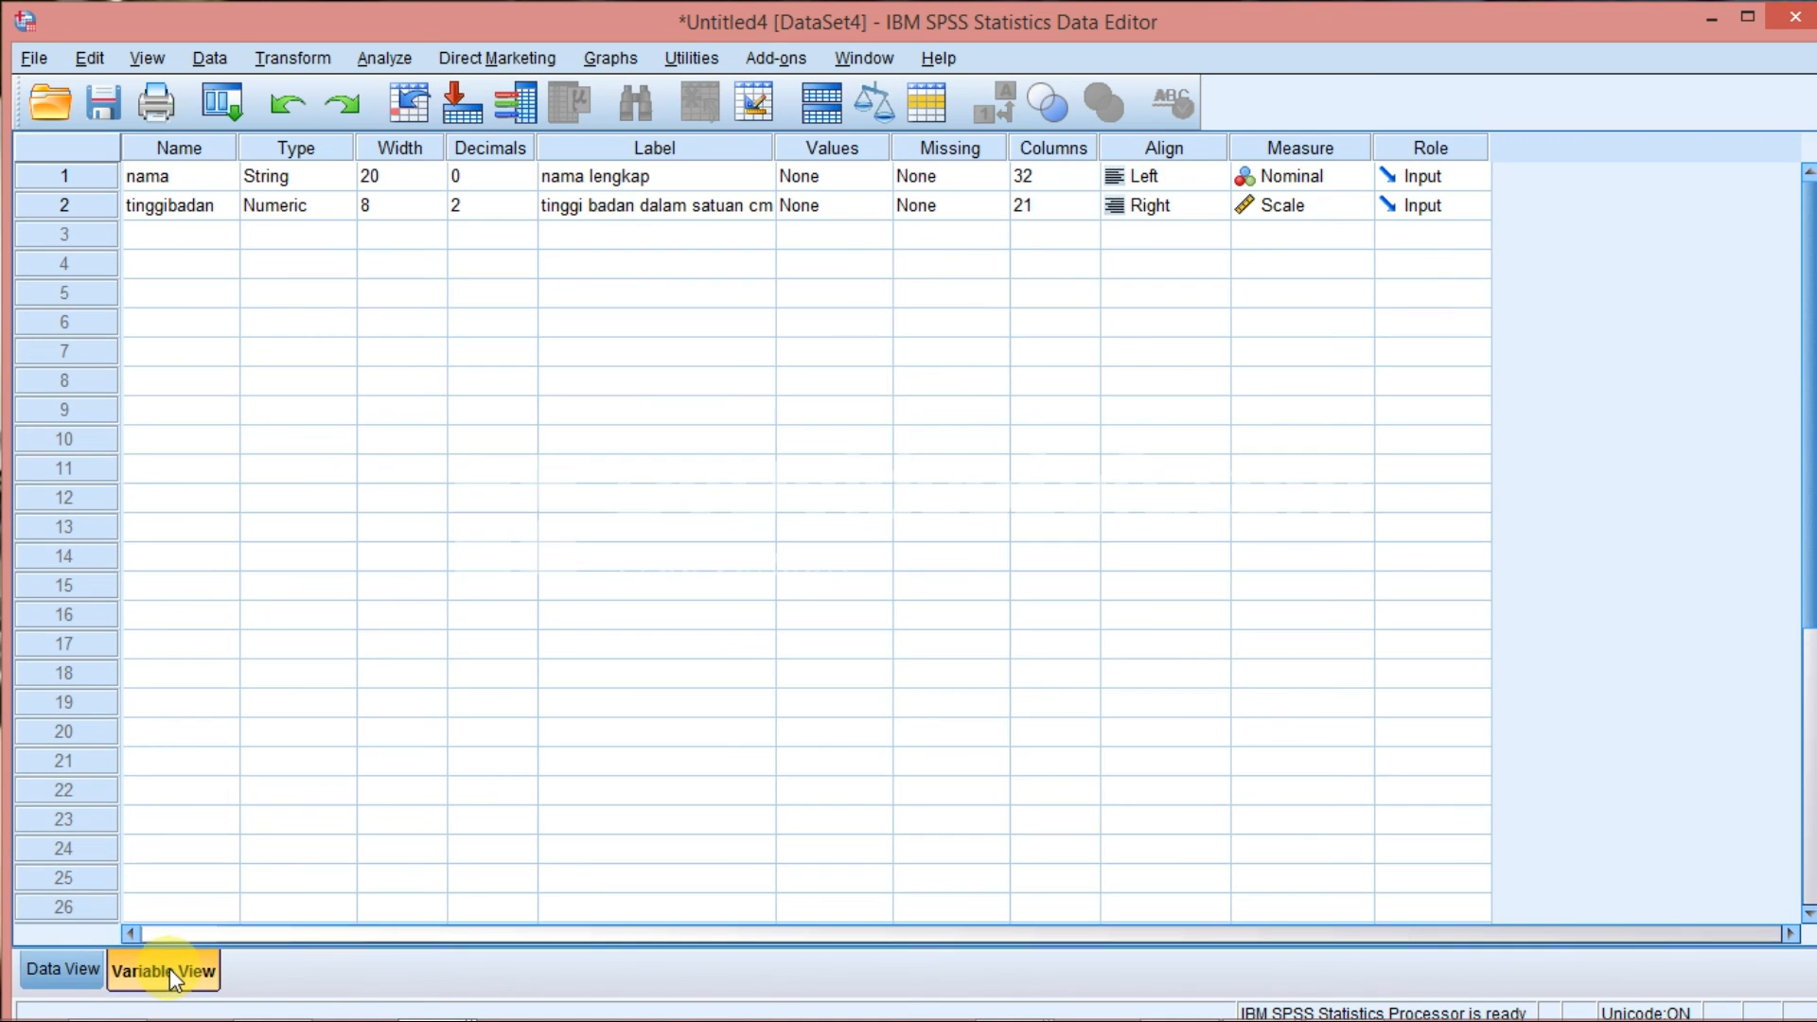
click(69, 978)
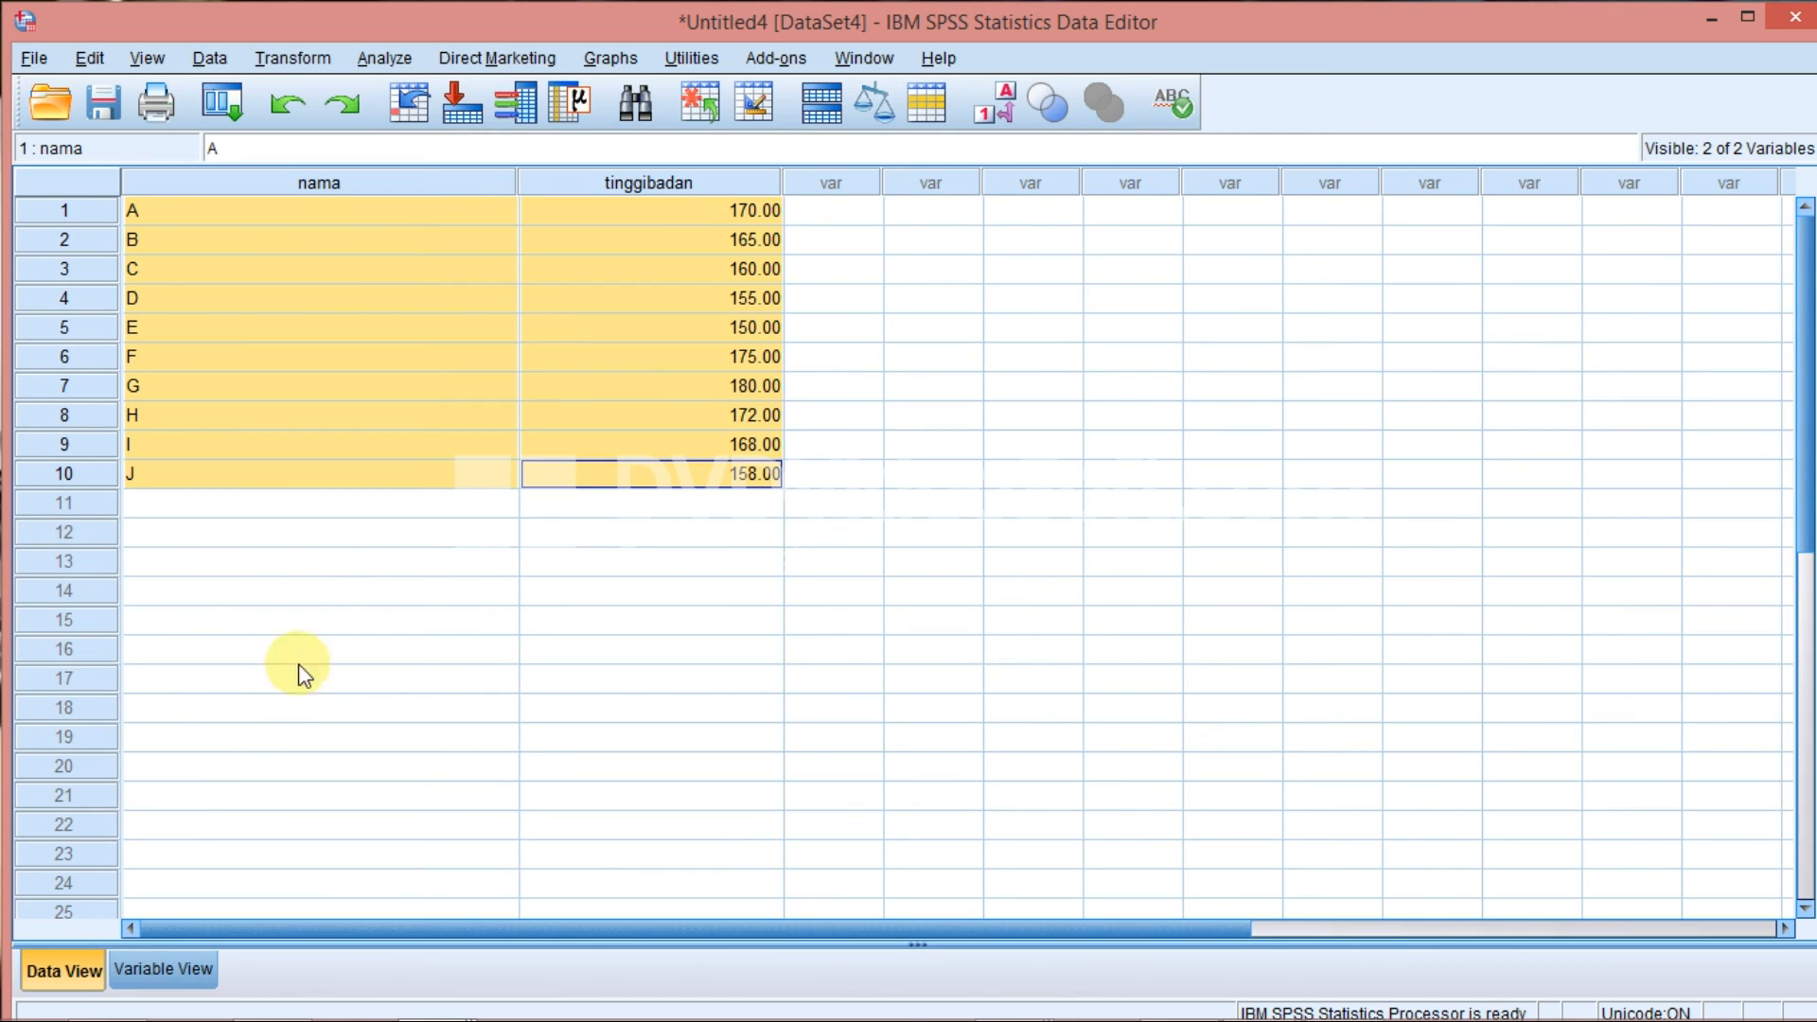
click(360, 513)
click(360, 527)
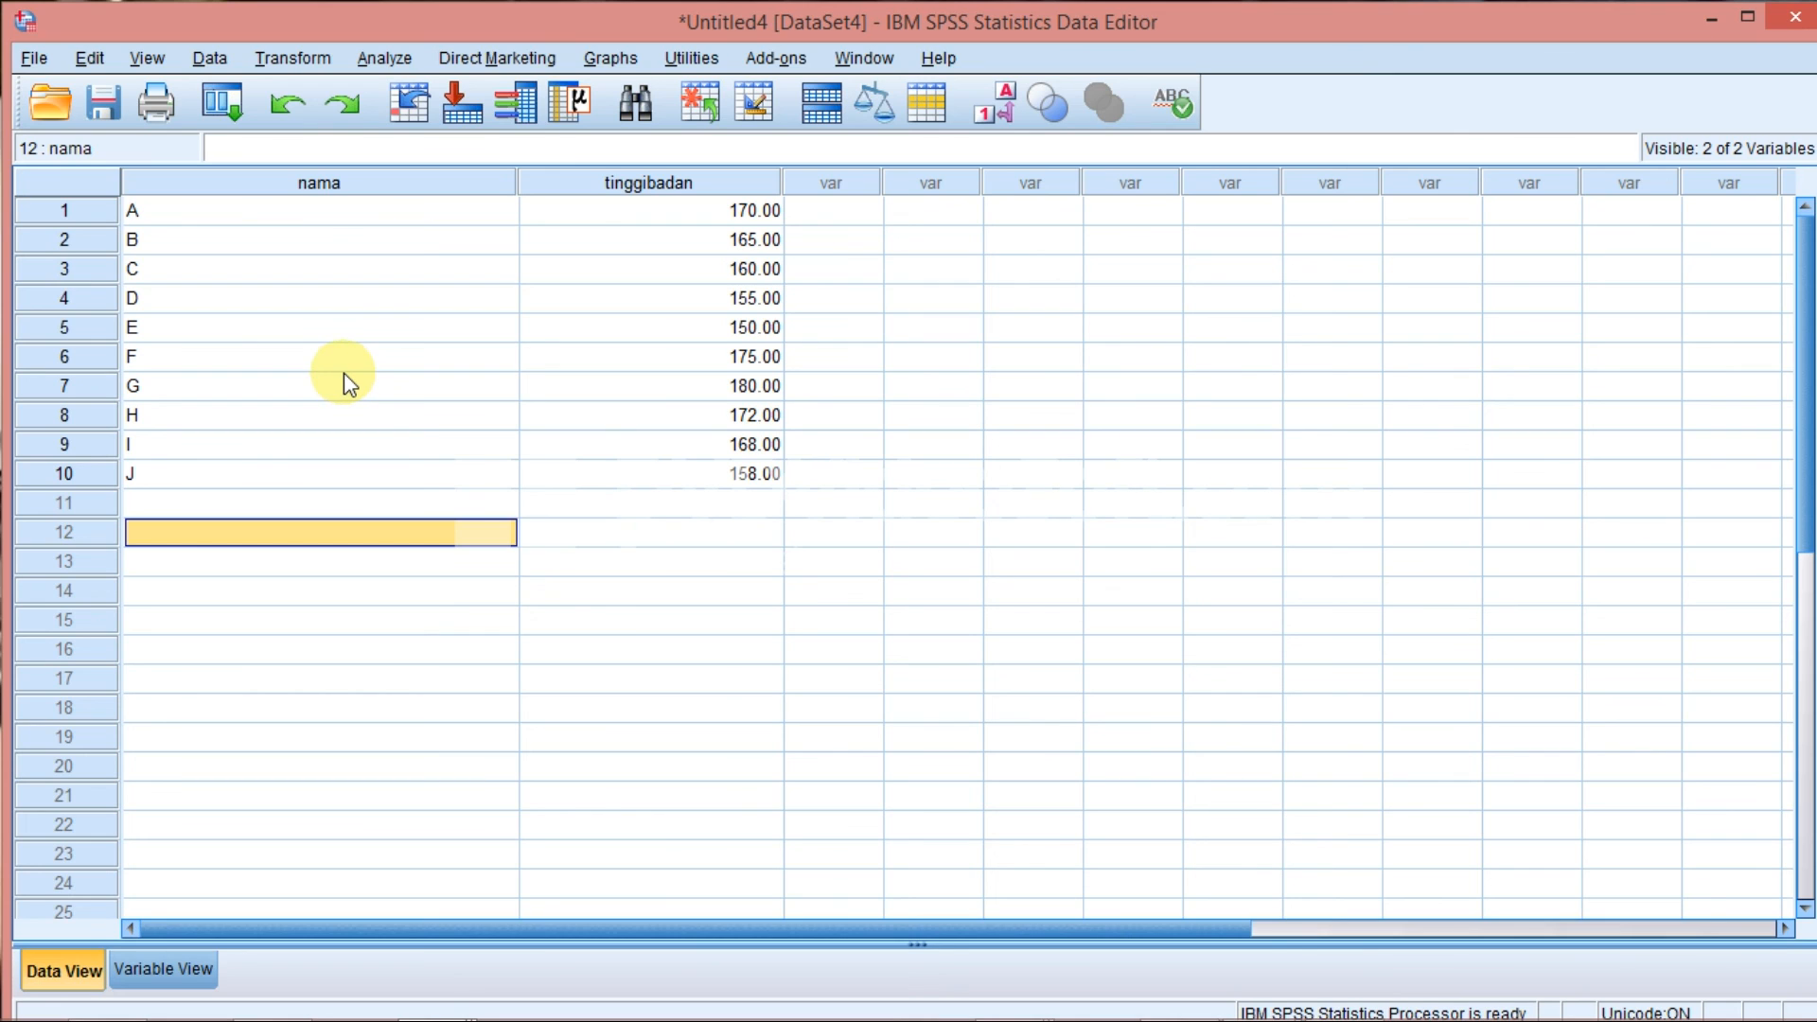
click(636, 560)
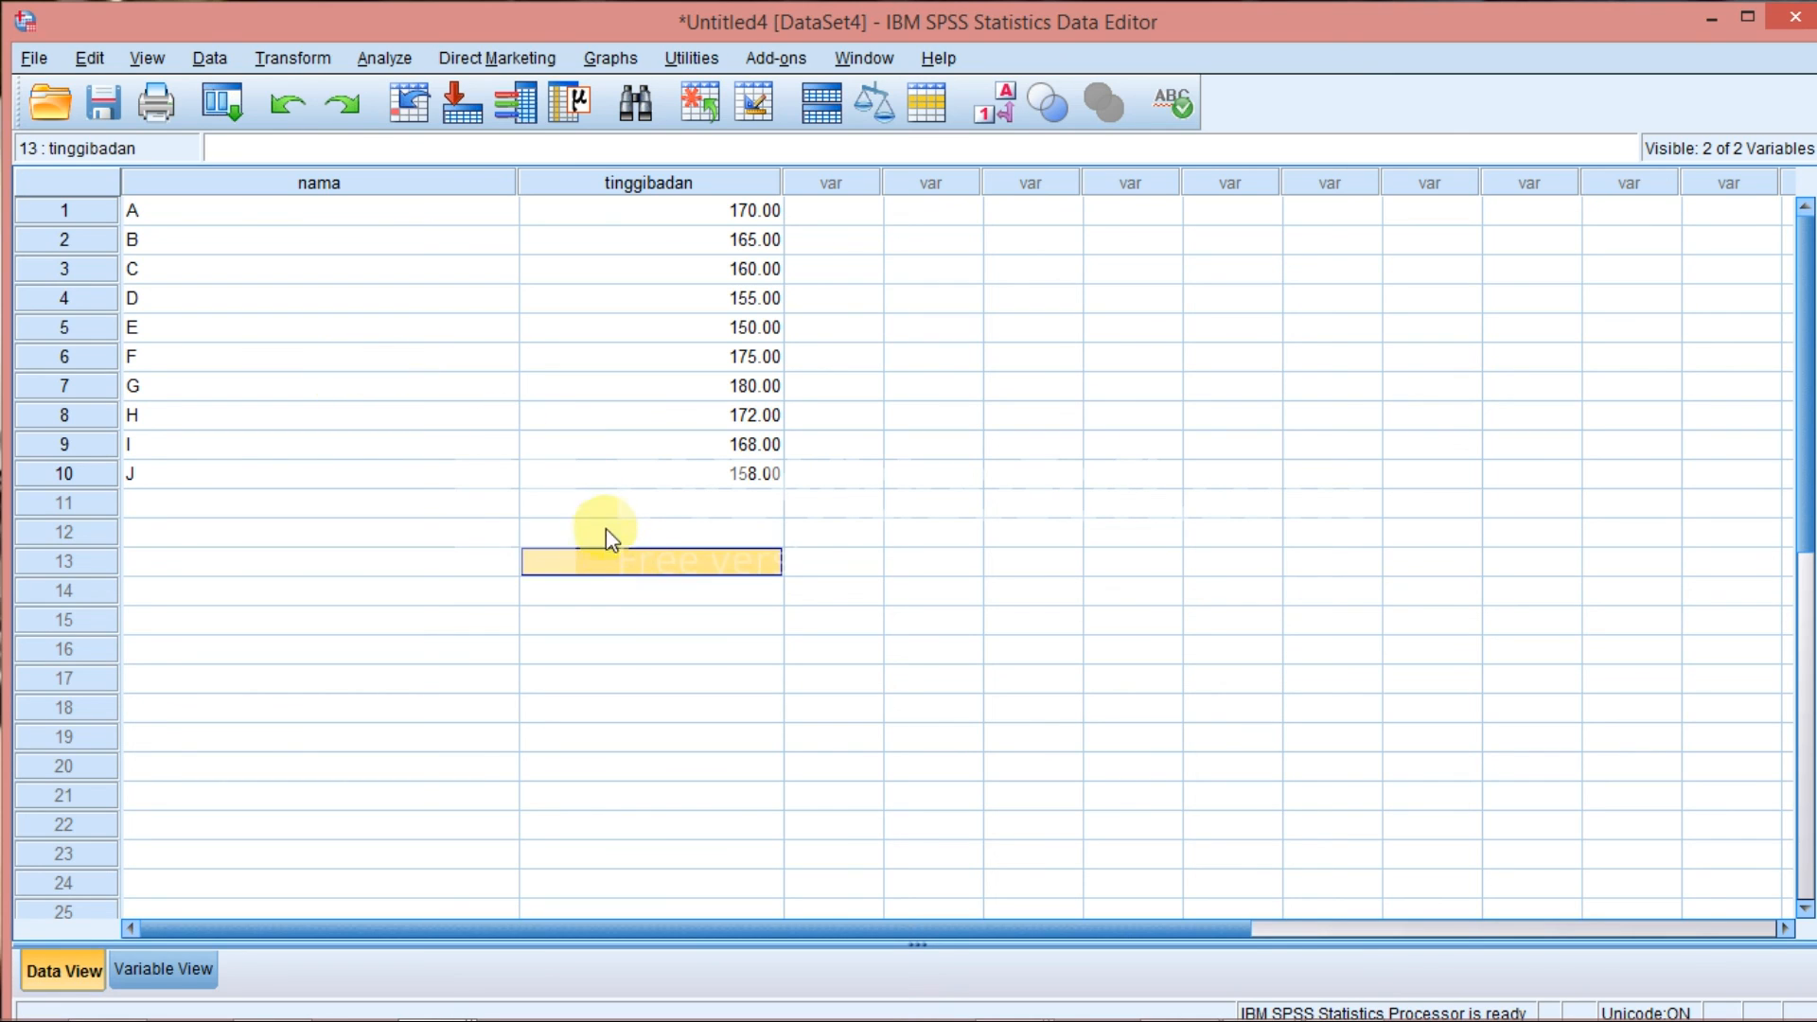
click(606, 514)
click(399, 509)
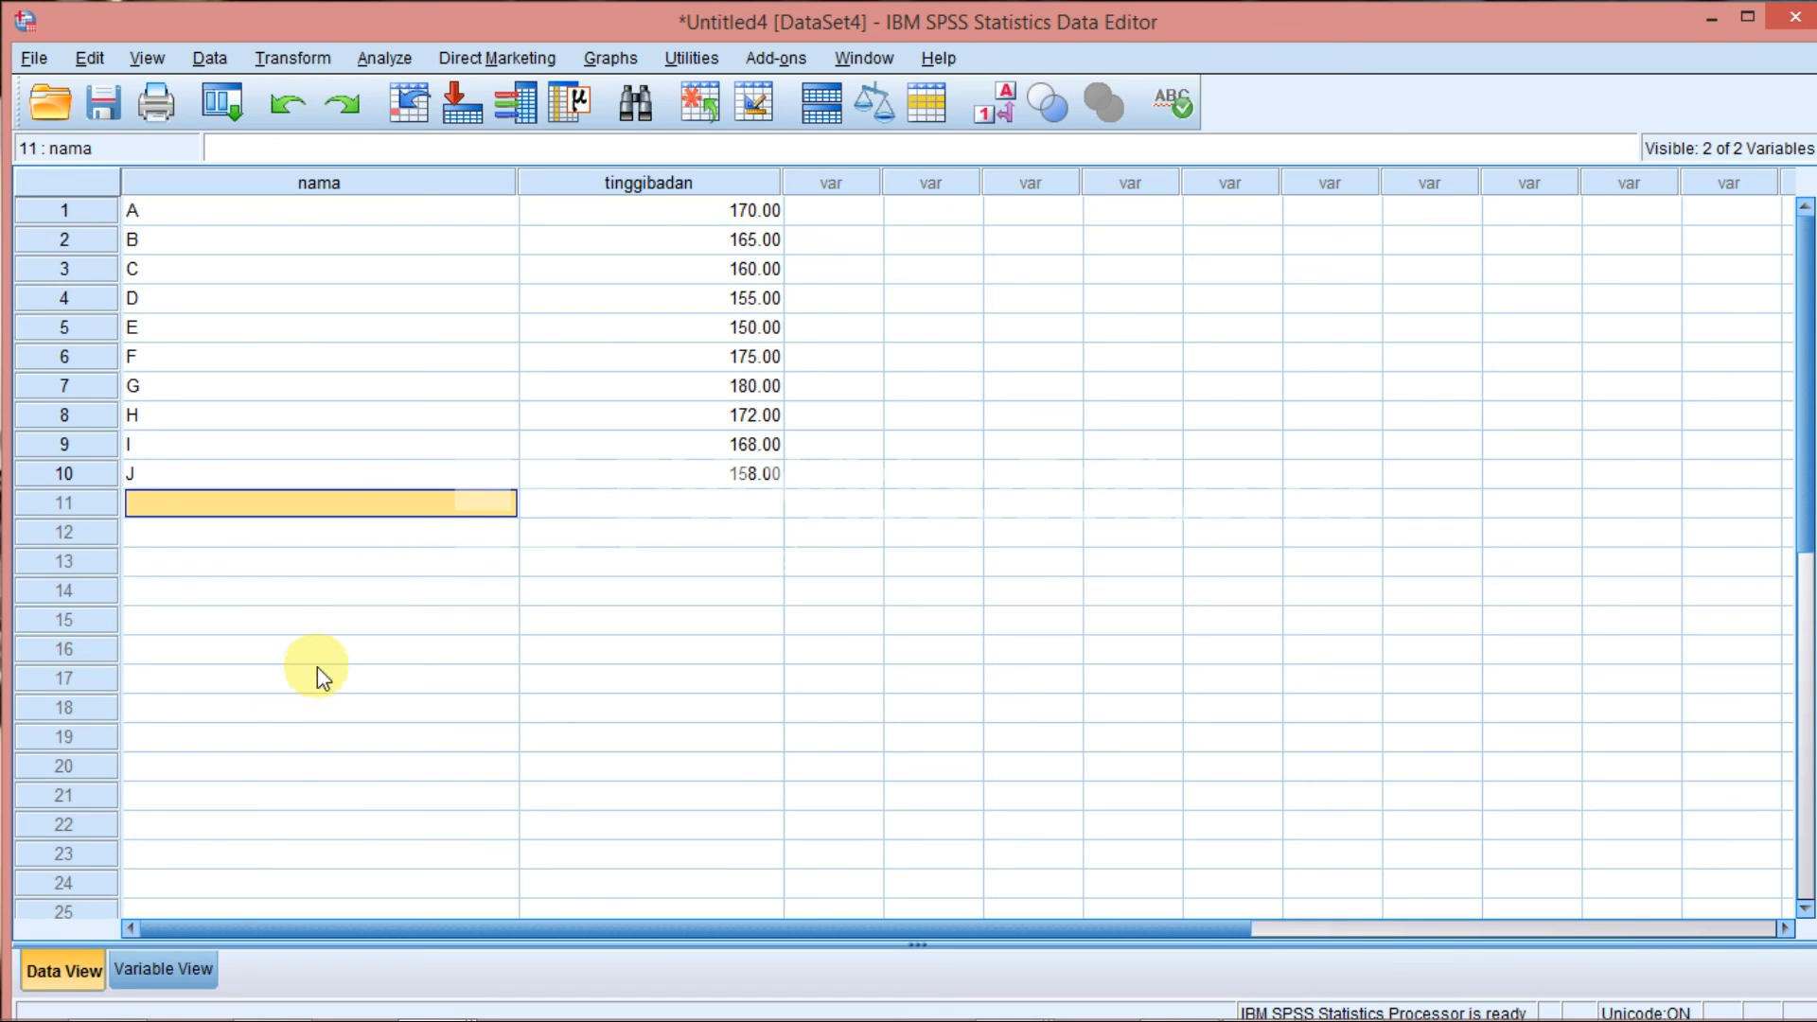
click(156, 971)
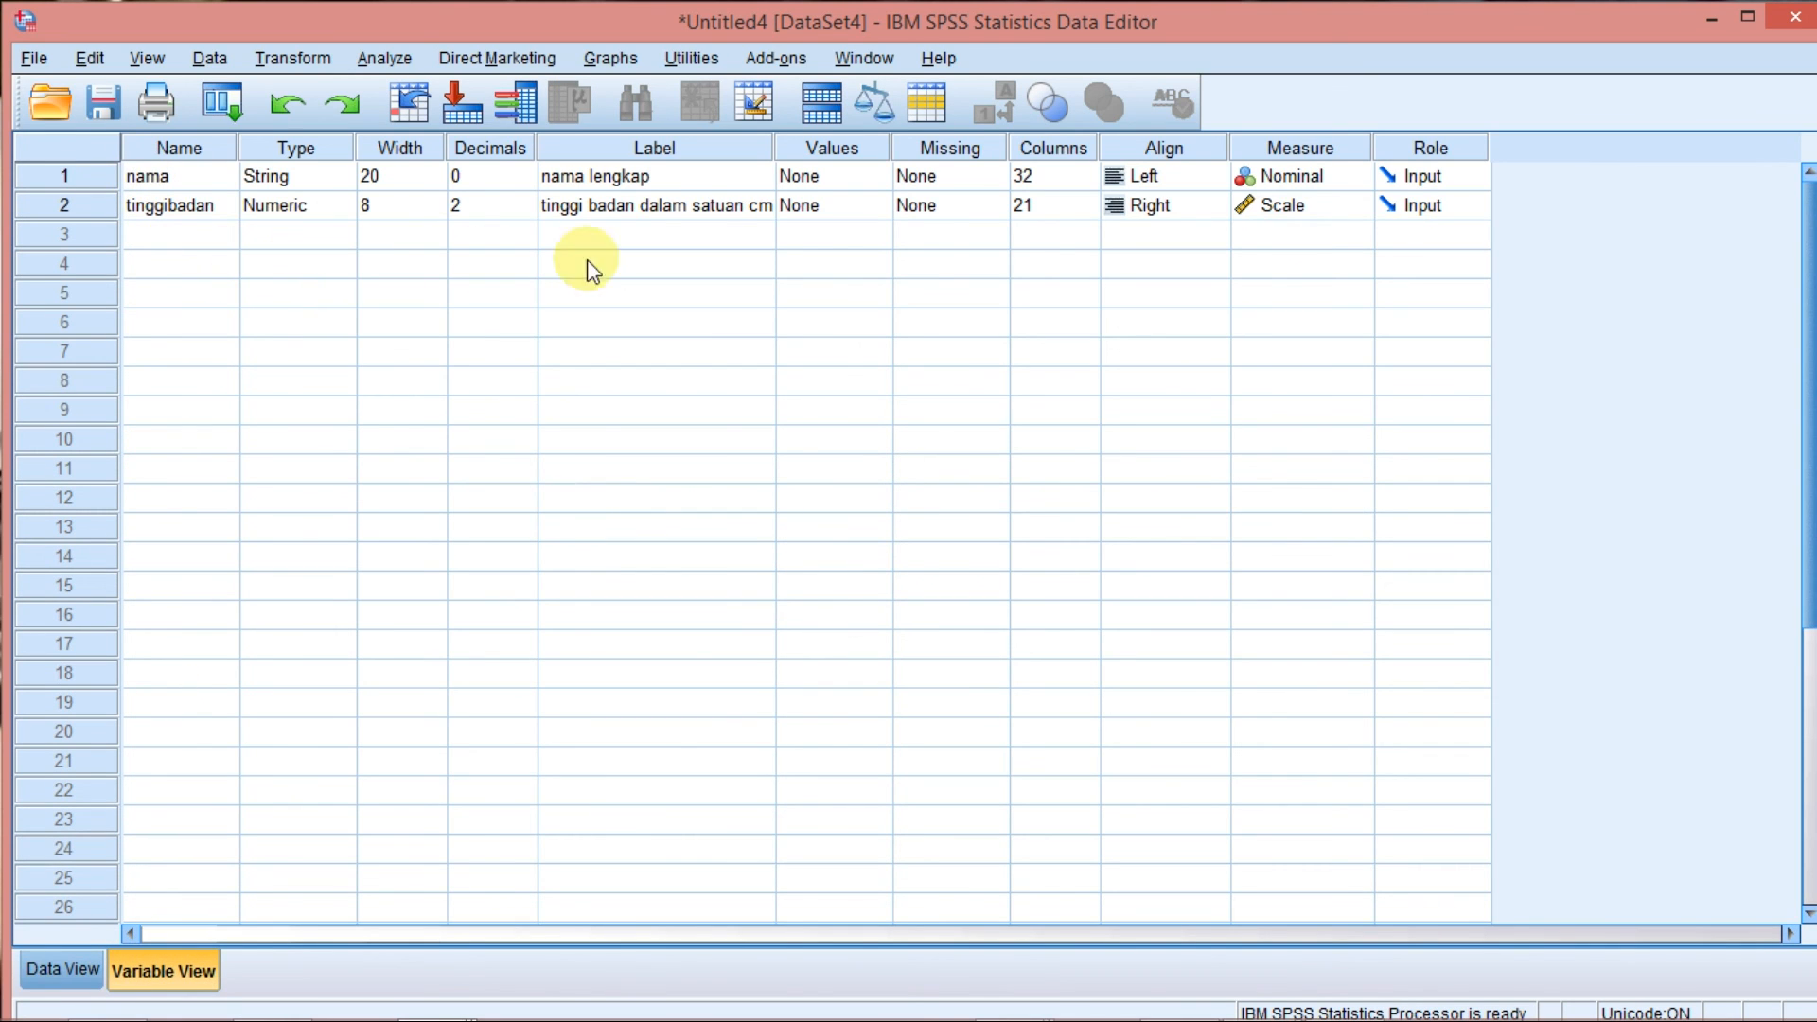
click(71, 963)
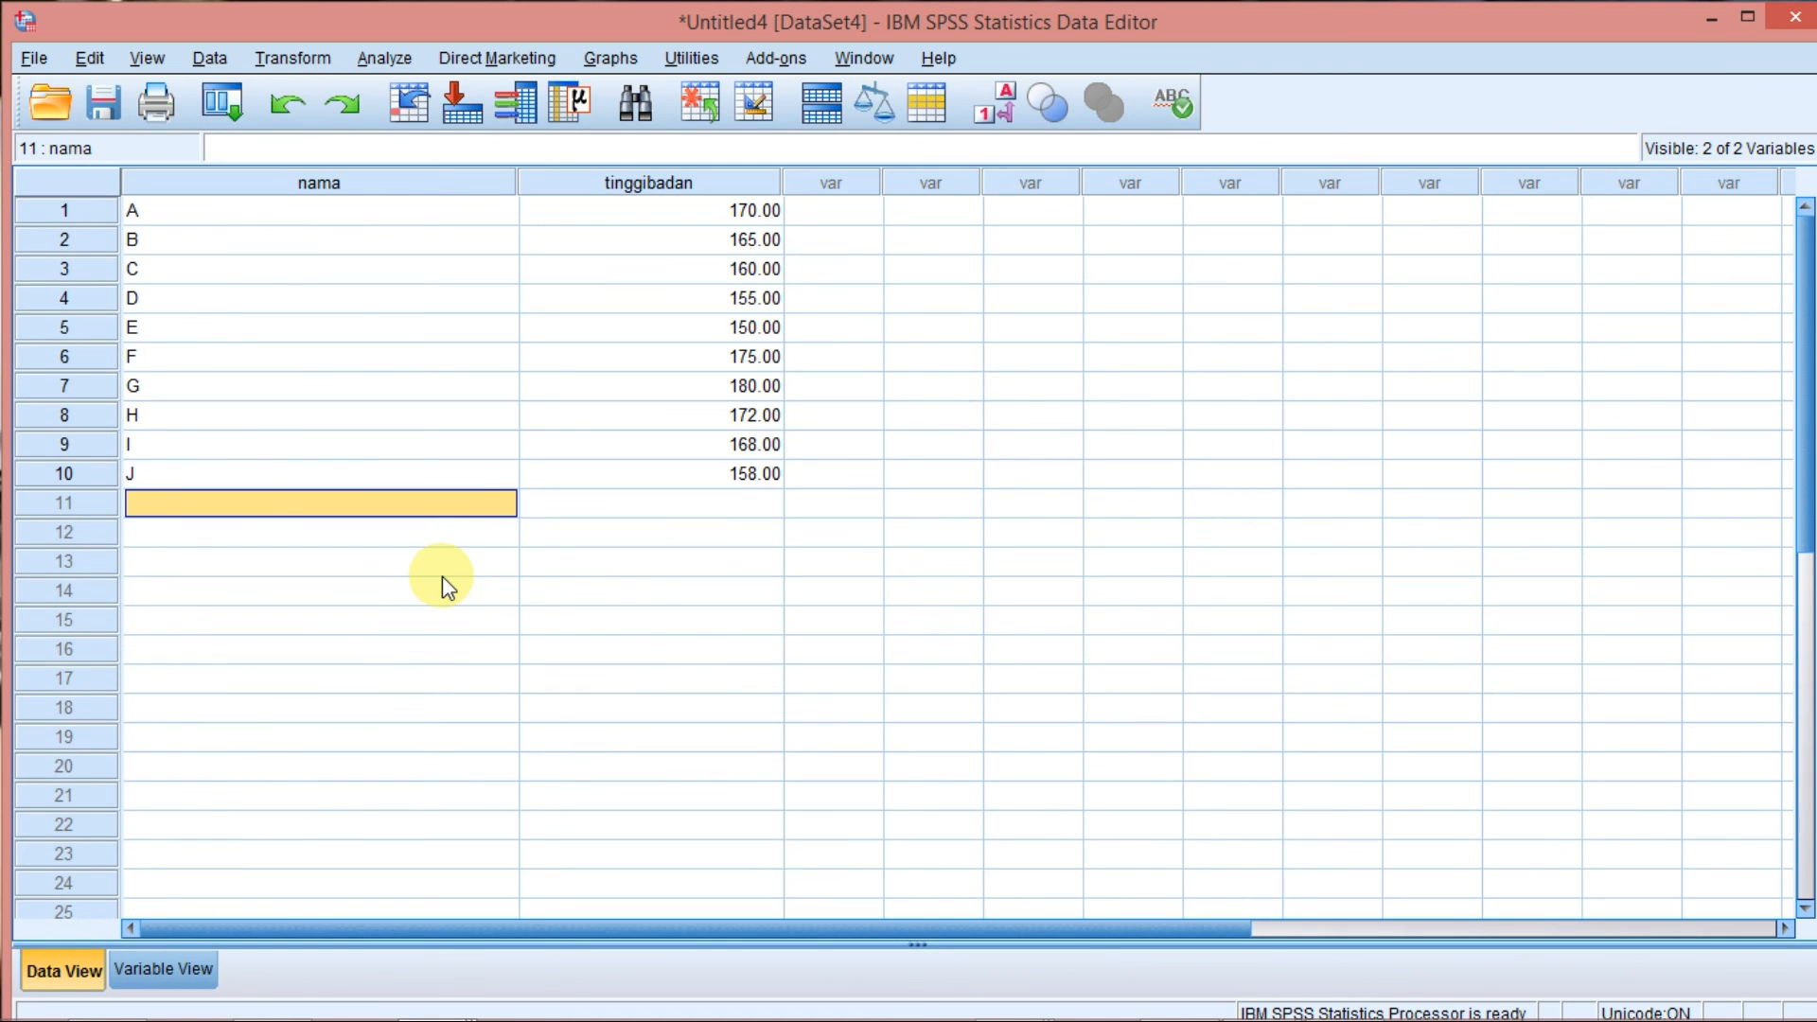